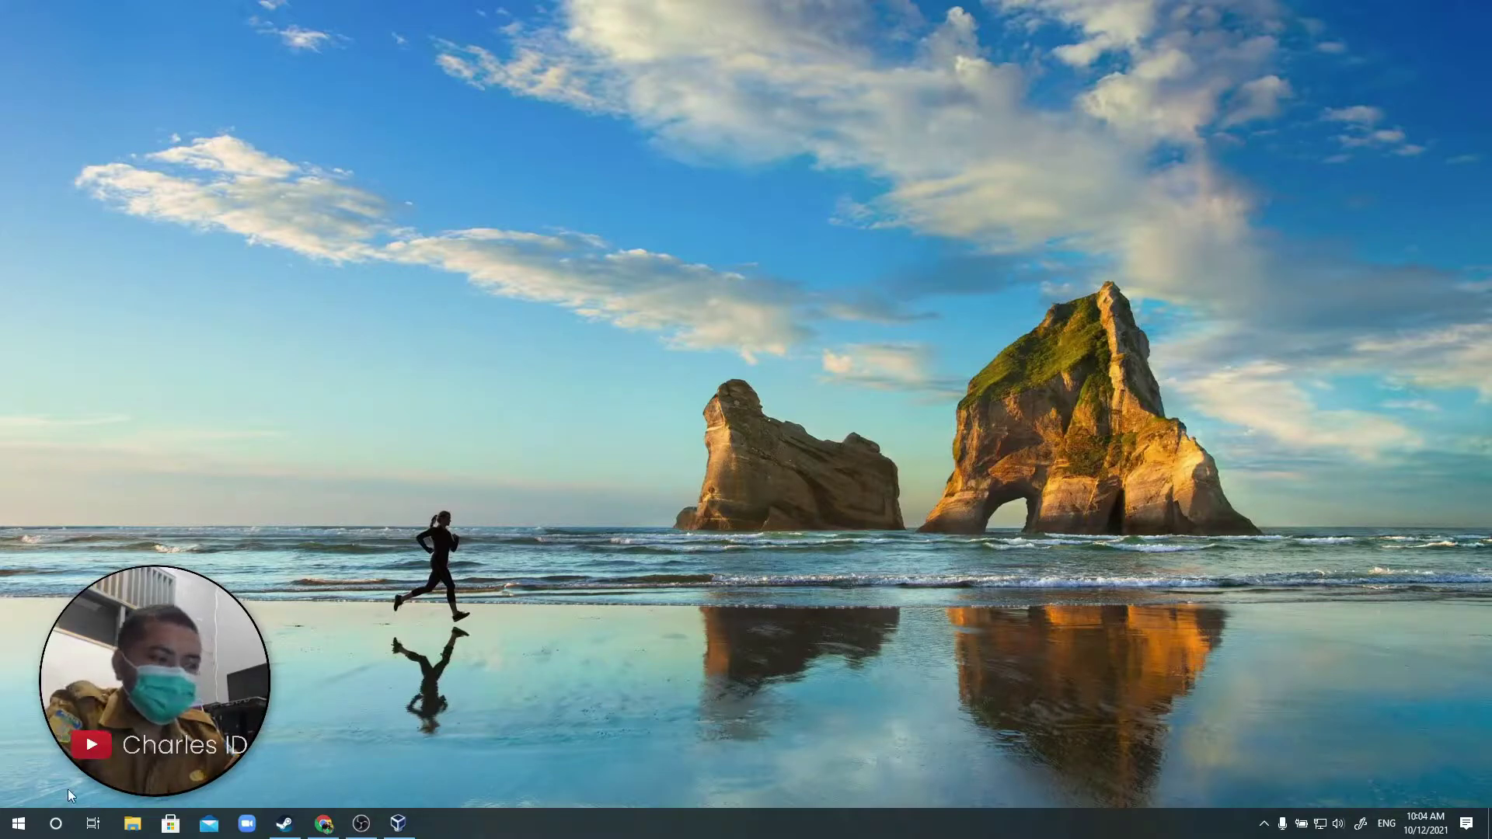
In File Explorer, browse DataKu (D:) to BKP > 01_SOFTWARES > 01_Operating System > 01_Linux > DEBIAN.
left_click(133, 825)
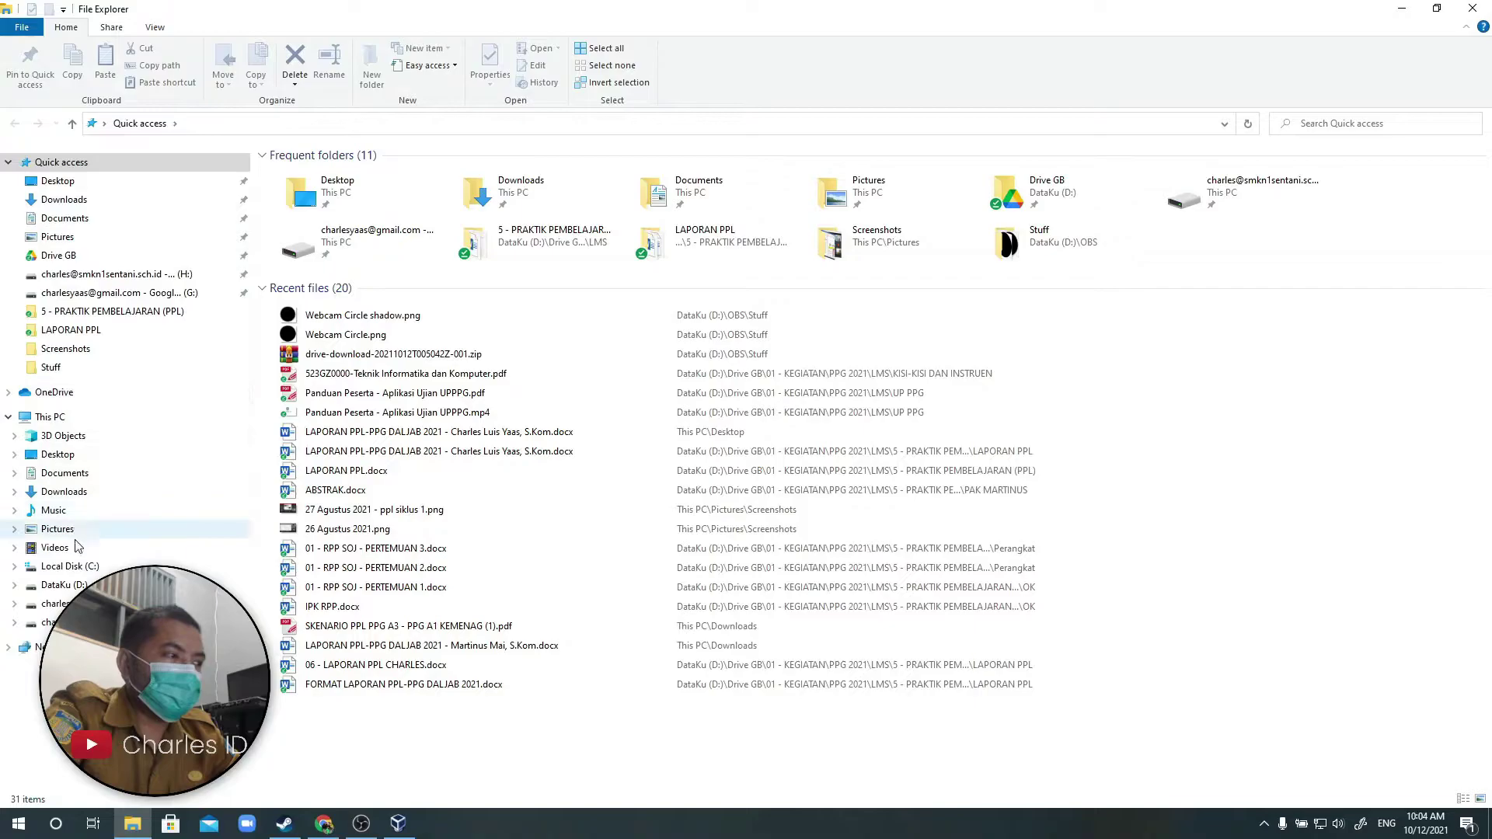
left_click(69, 588)
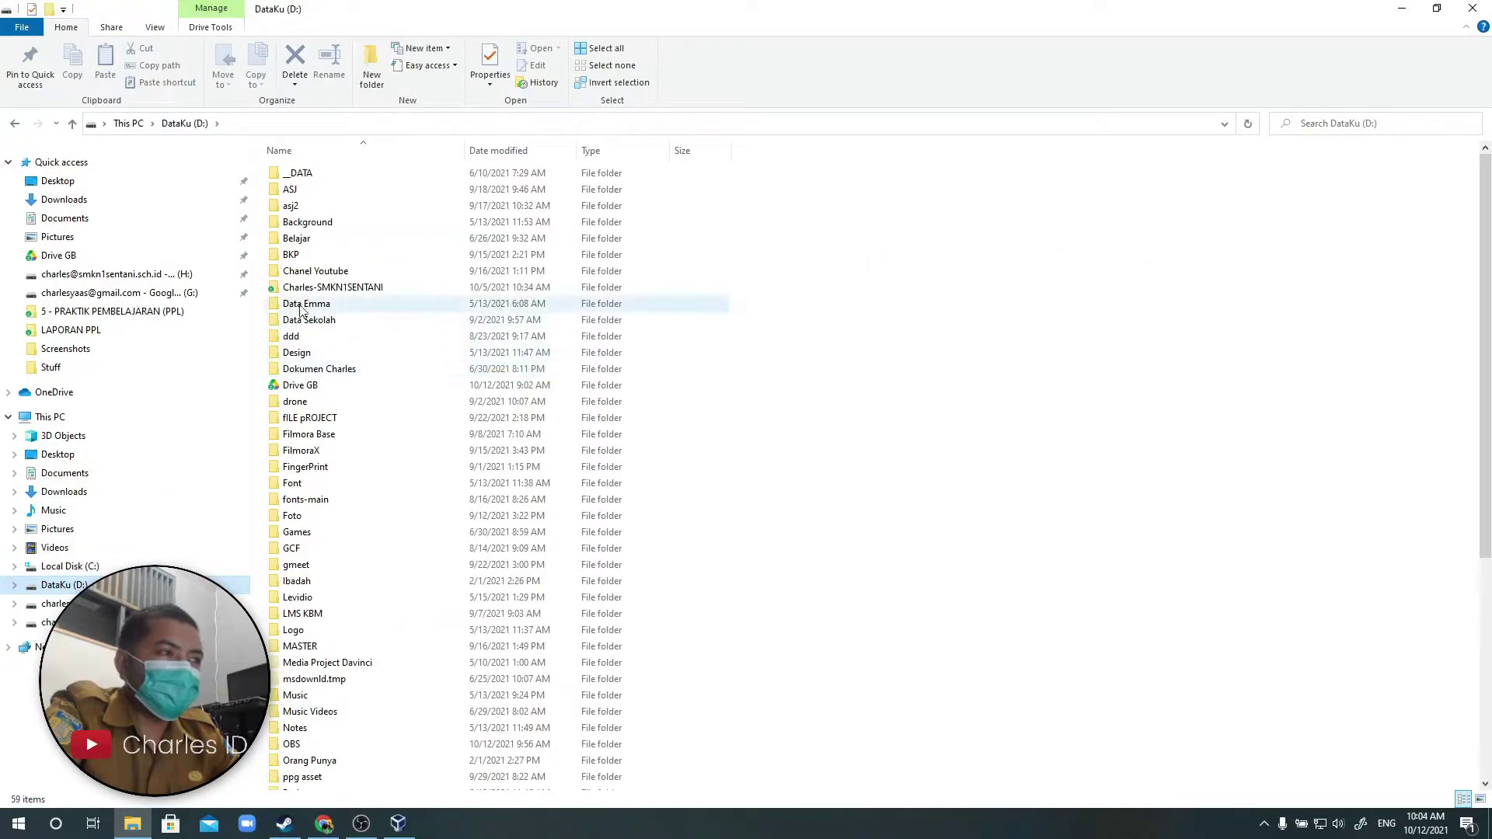
double_click(311, 255)
double_click(343, 172)
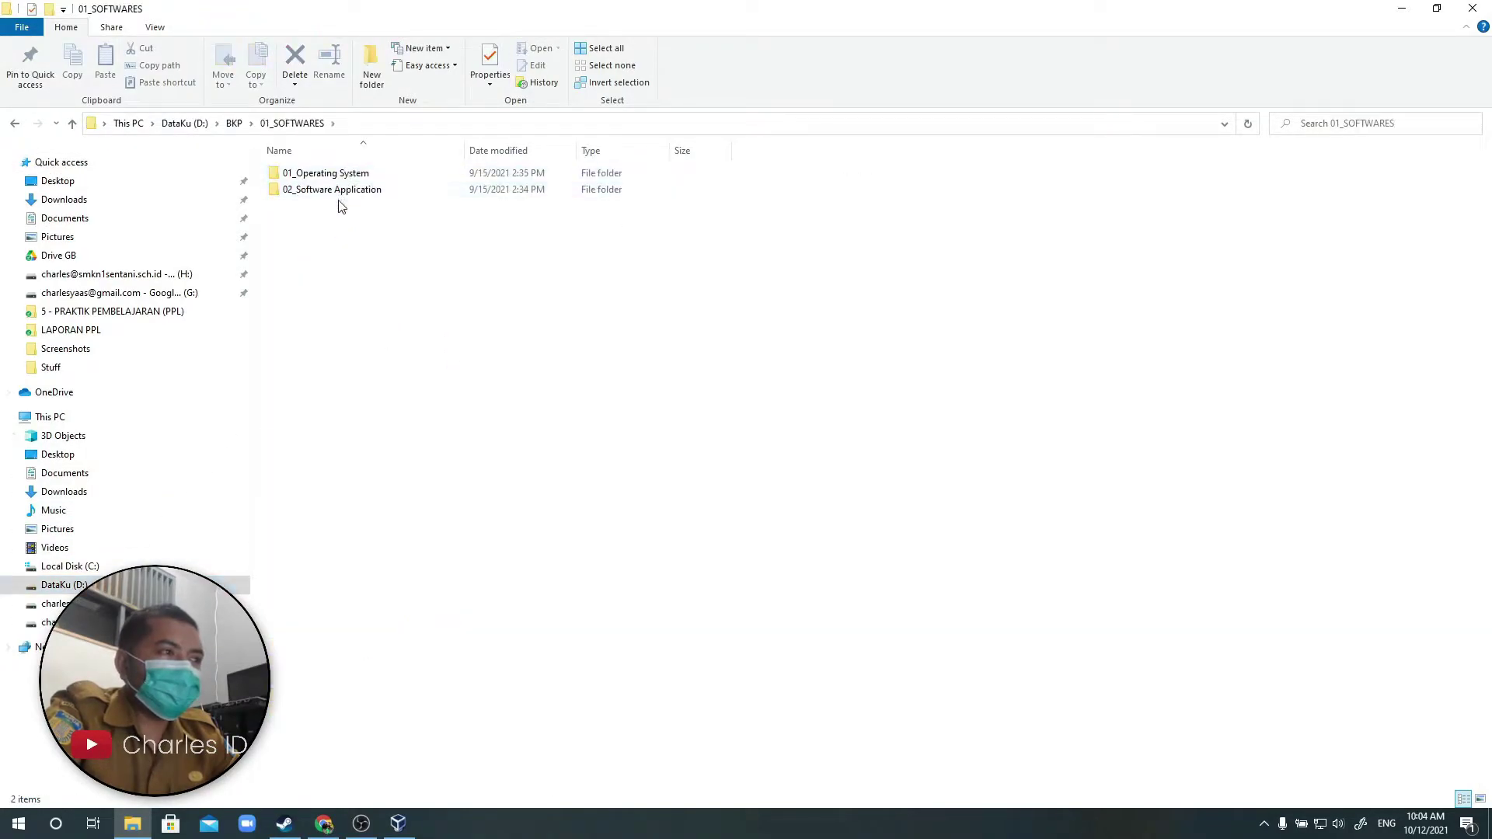
double_click(338, 190)
key("BackSpace")
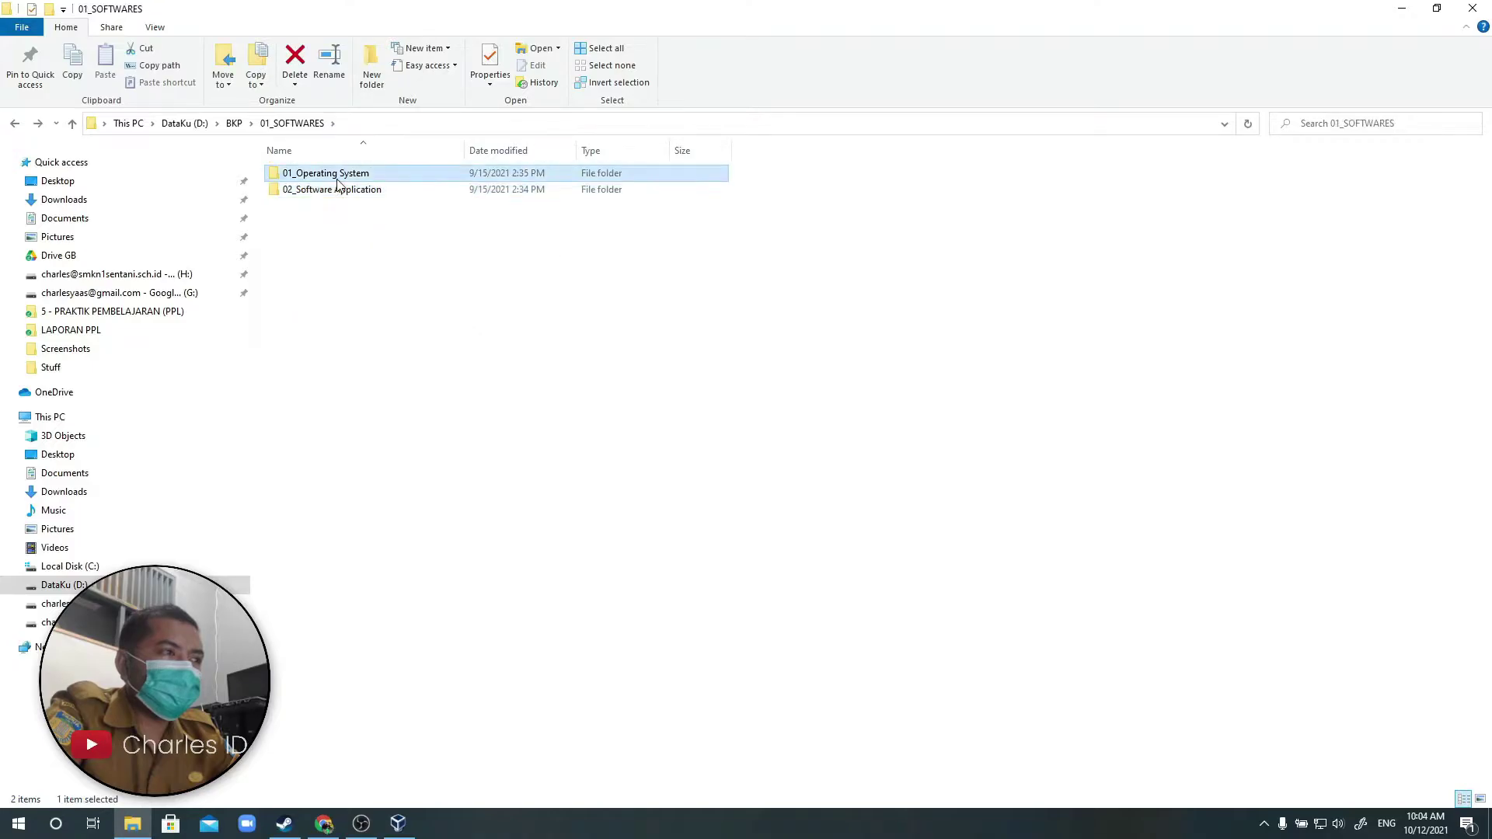
double_click(324, 172)
double_click(346, 173)
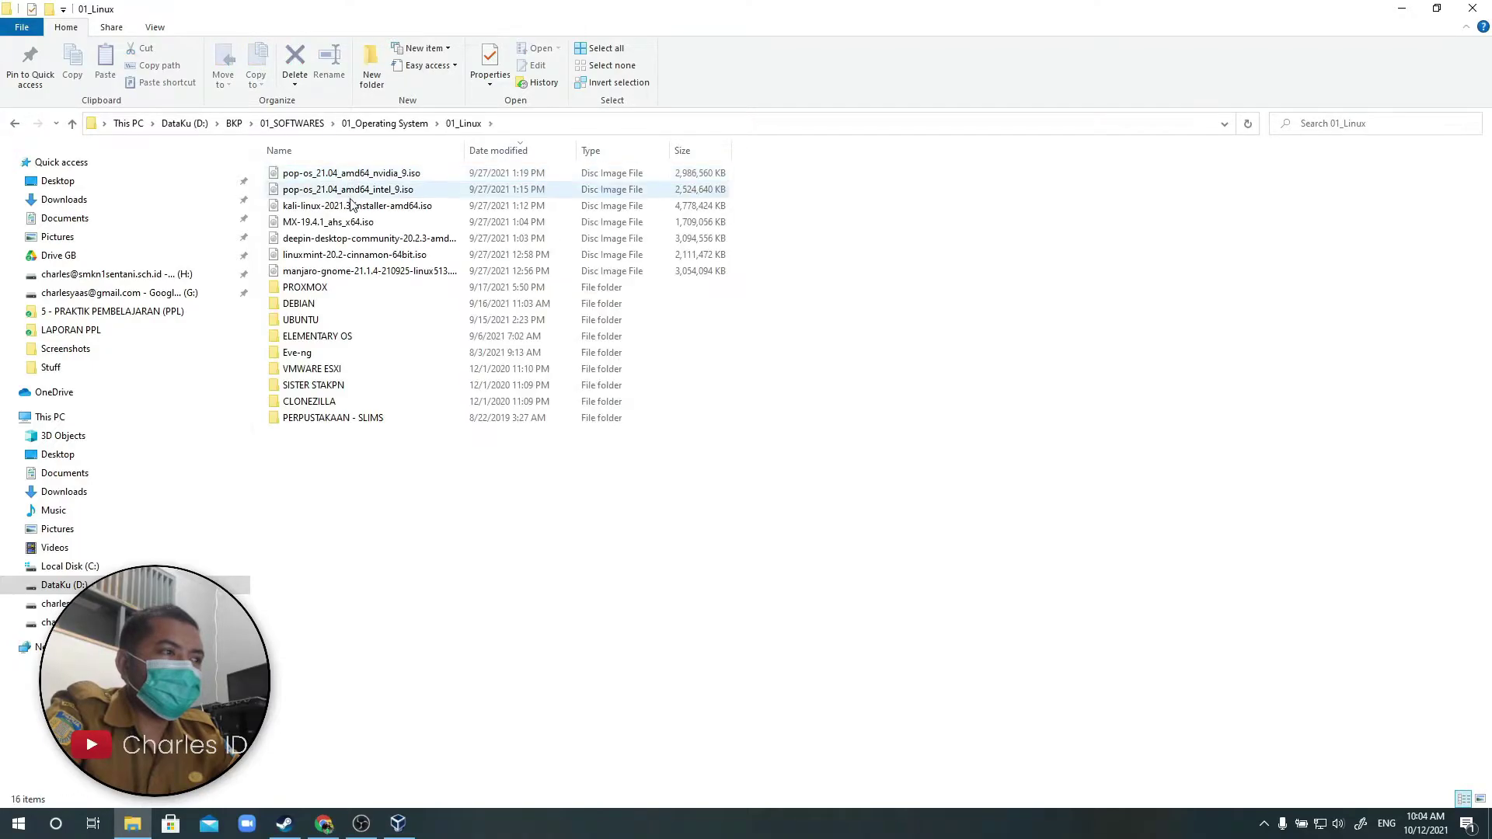
double_click(338, 305)
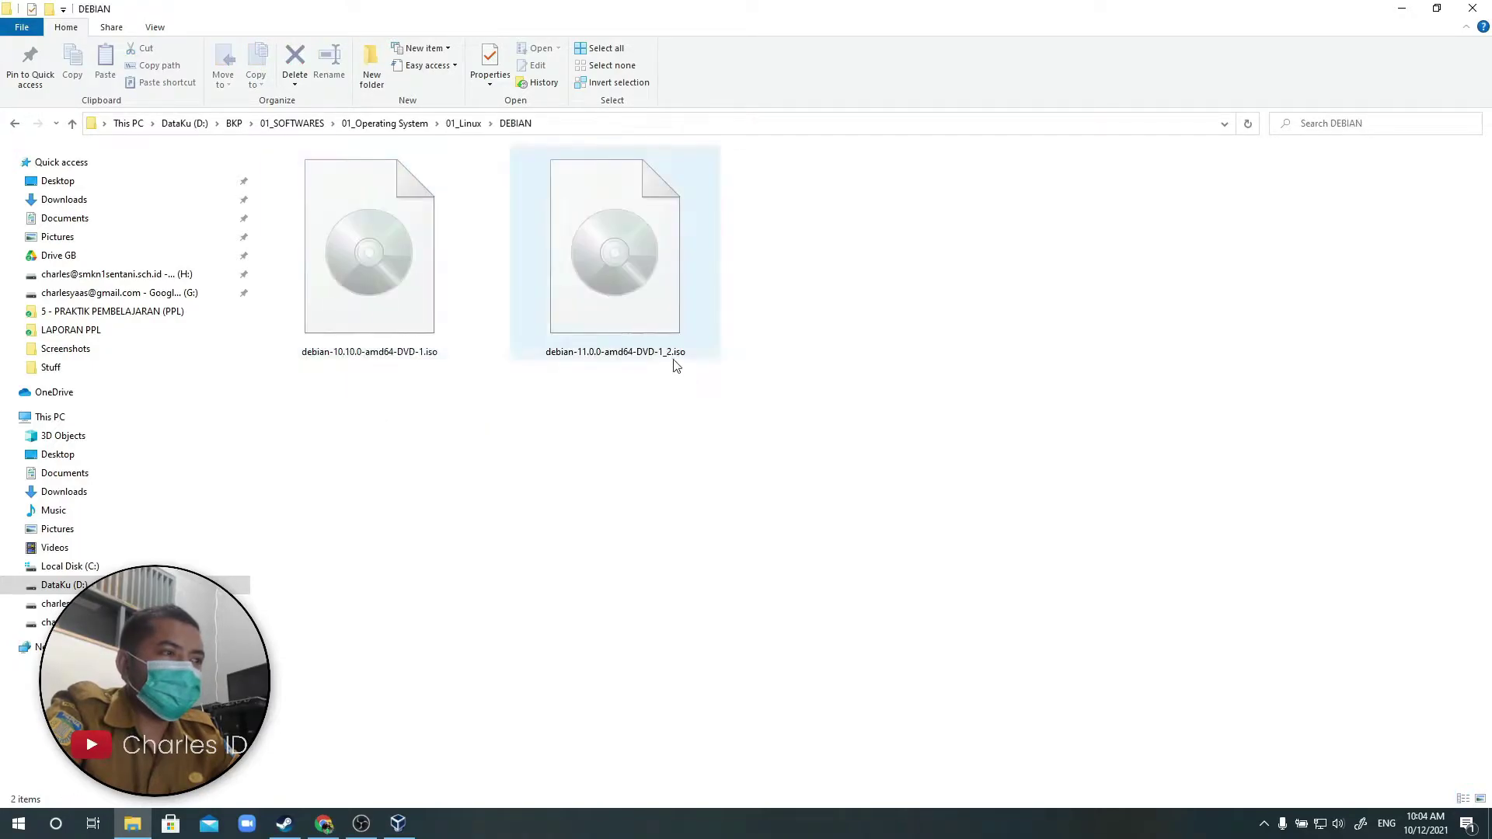
Look over the debian-10.10.0-amd64-DVD-1.iso file, then switch back to VirtualBox Manager.
left_click(382, 300)
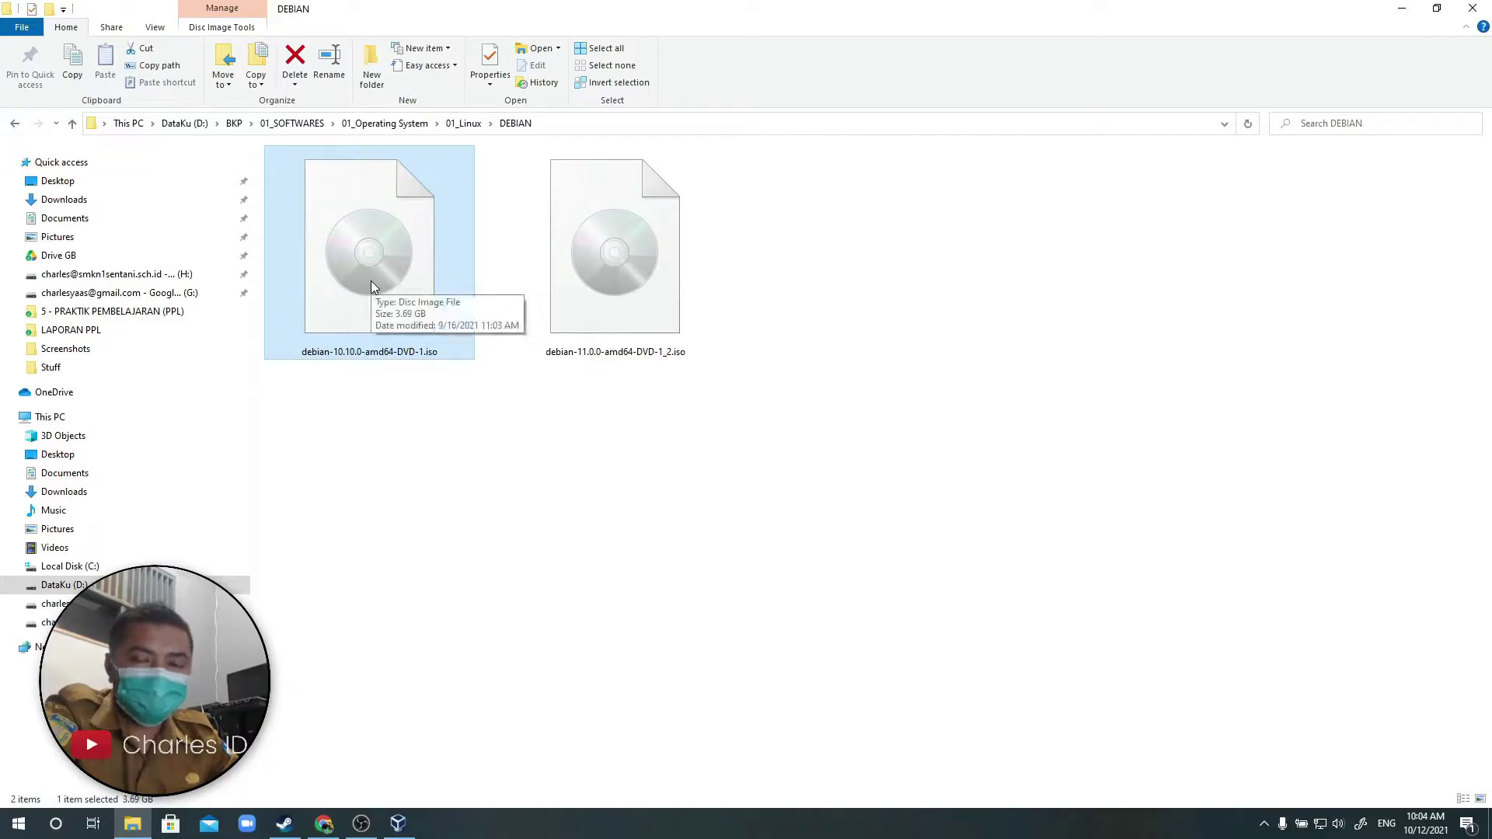
left_click(361, 367)
left_click(398, 824)
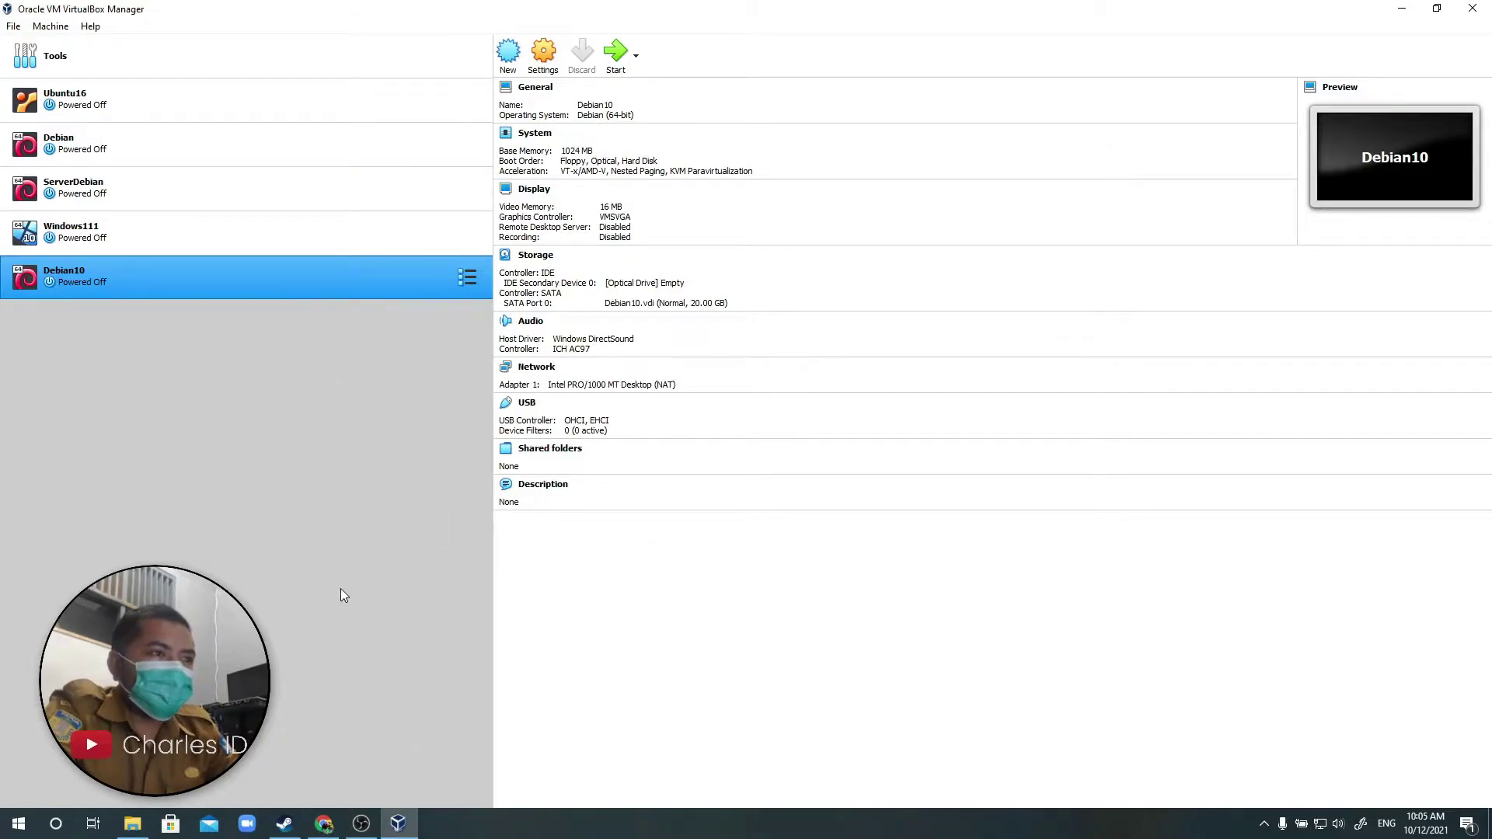
Start a new VM named 'Charles-Debian', type Linux, Debian (64-bit), then bring File Explorer forward.
left_click(509, 53)
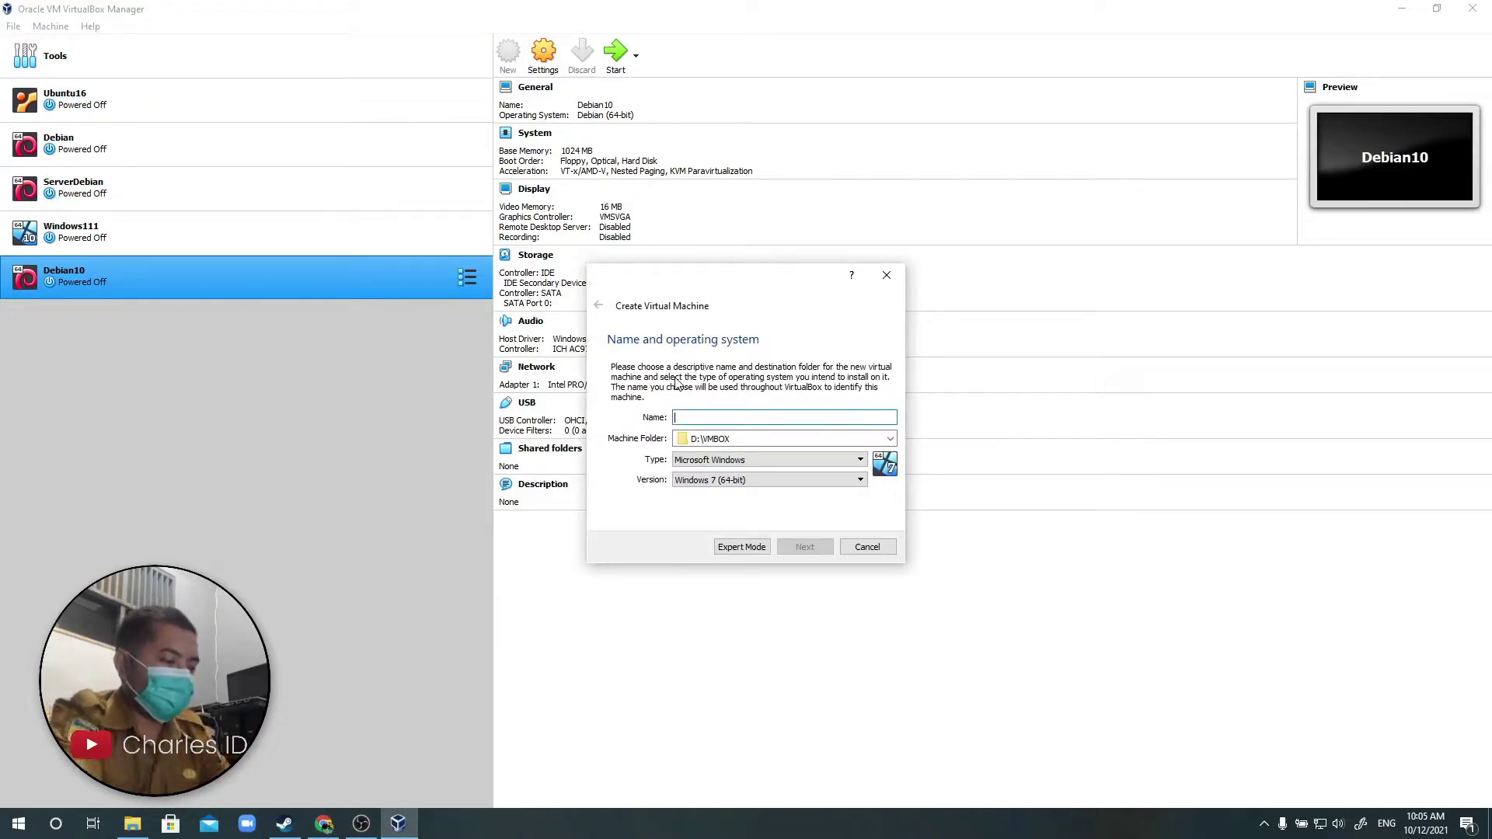
type("C")
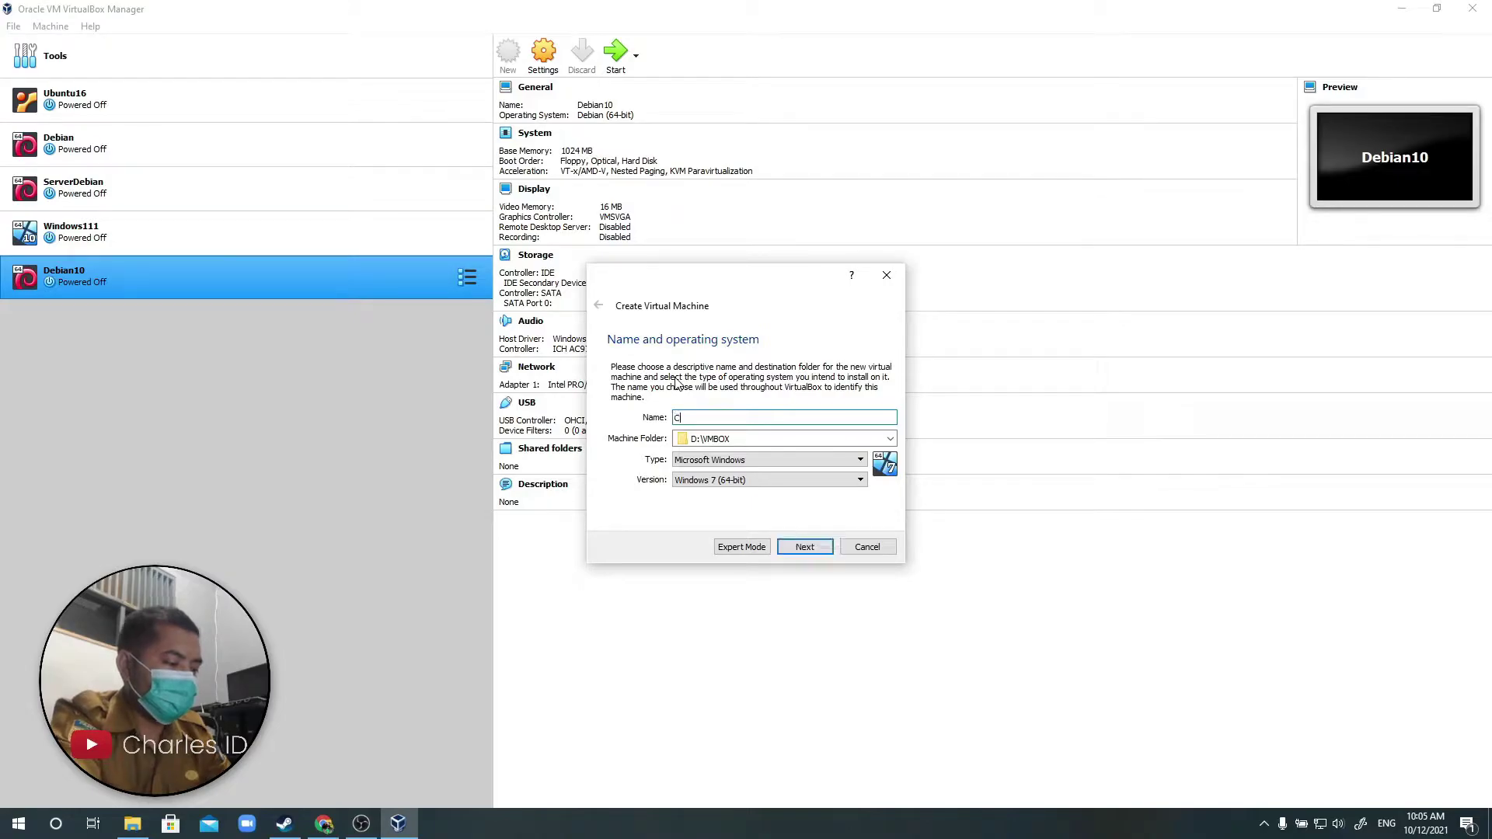
type("harles-Debian")
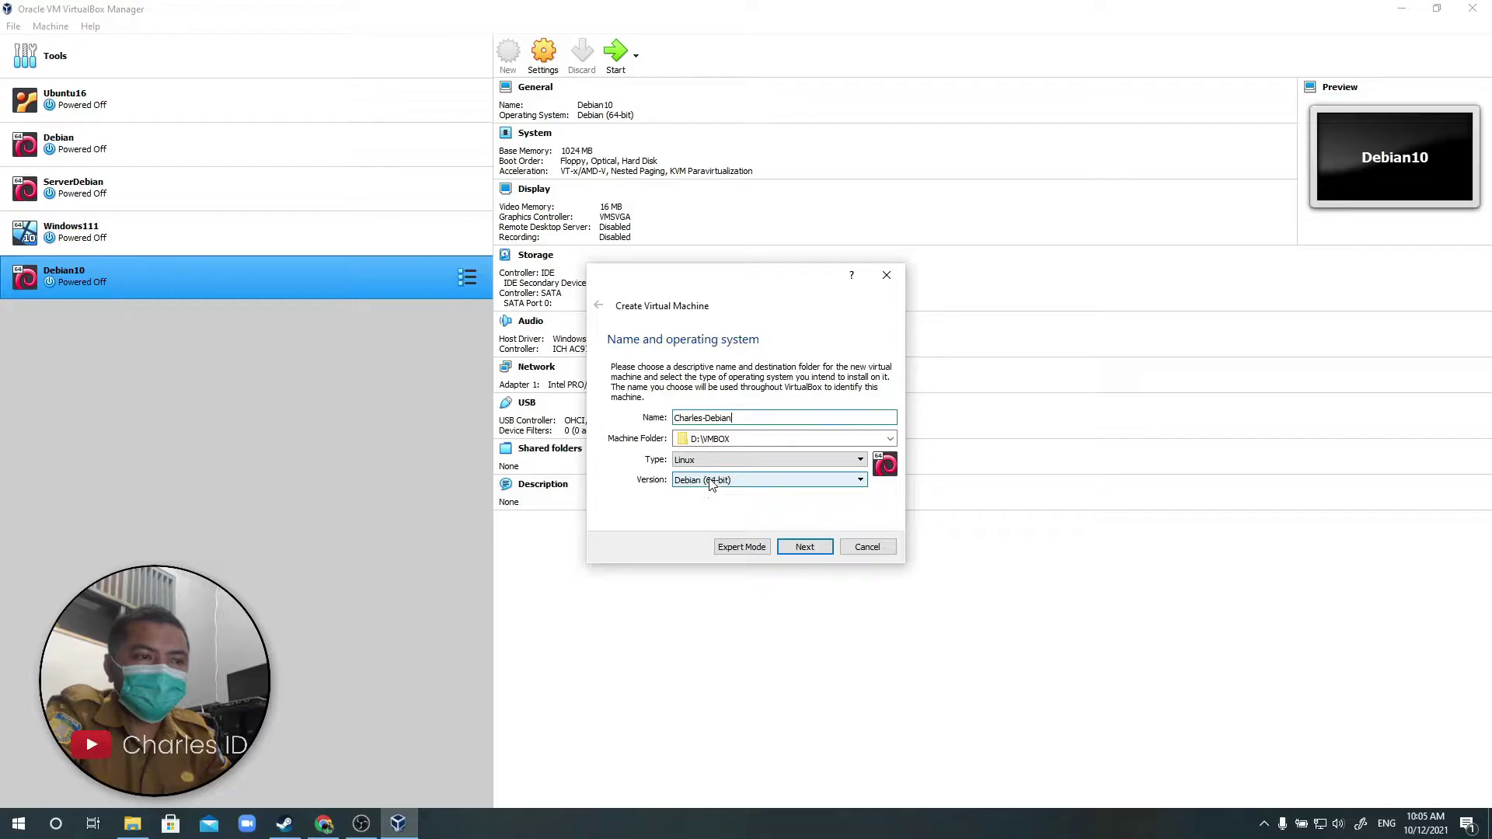
left_click(137, 822)
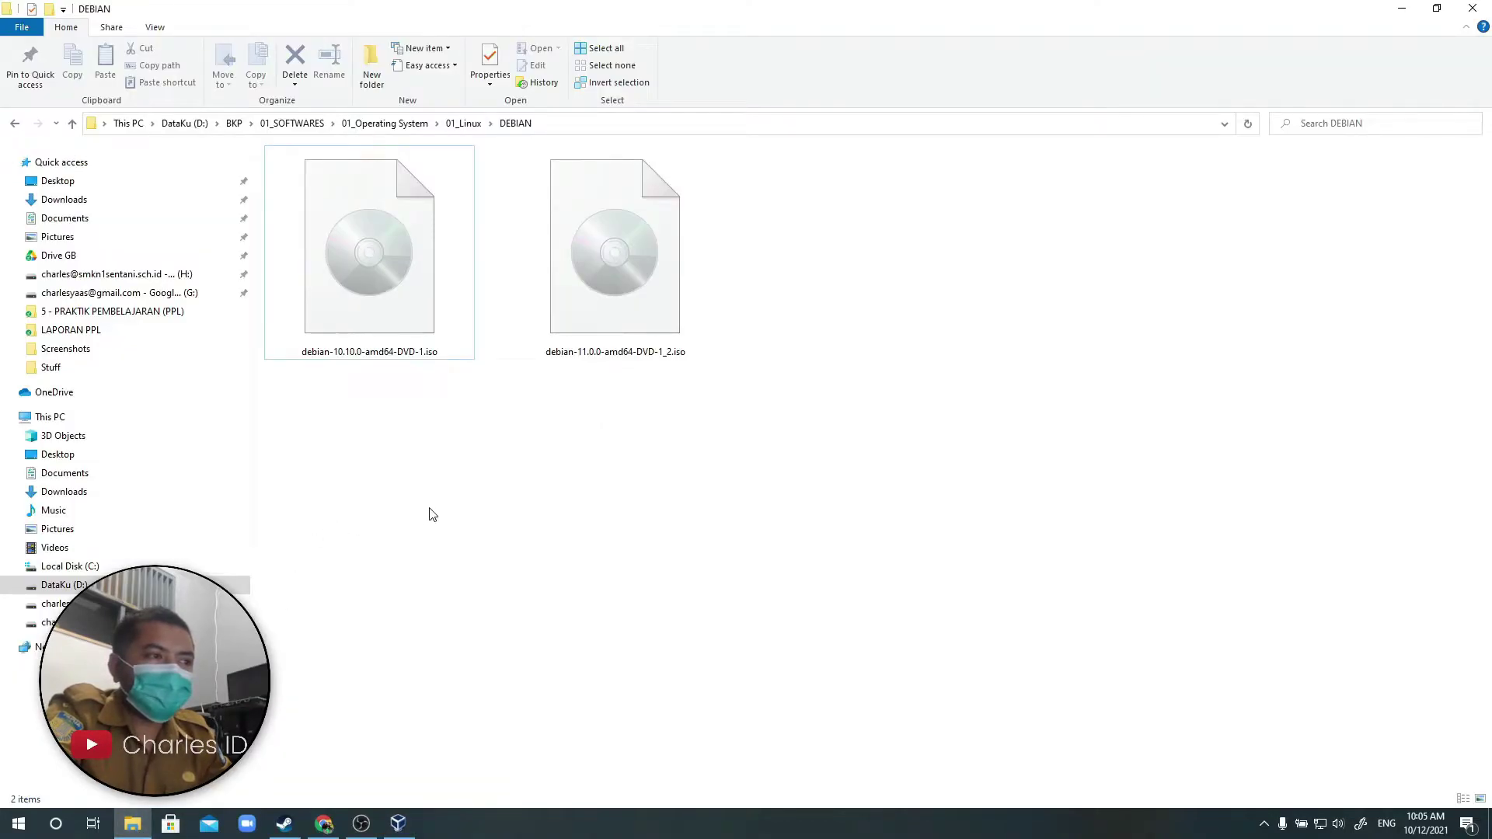
View the debian-10.10.0 ISO's details, then minimize Explorer to return to the wizard.
left_click(372, 273)
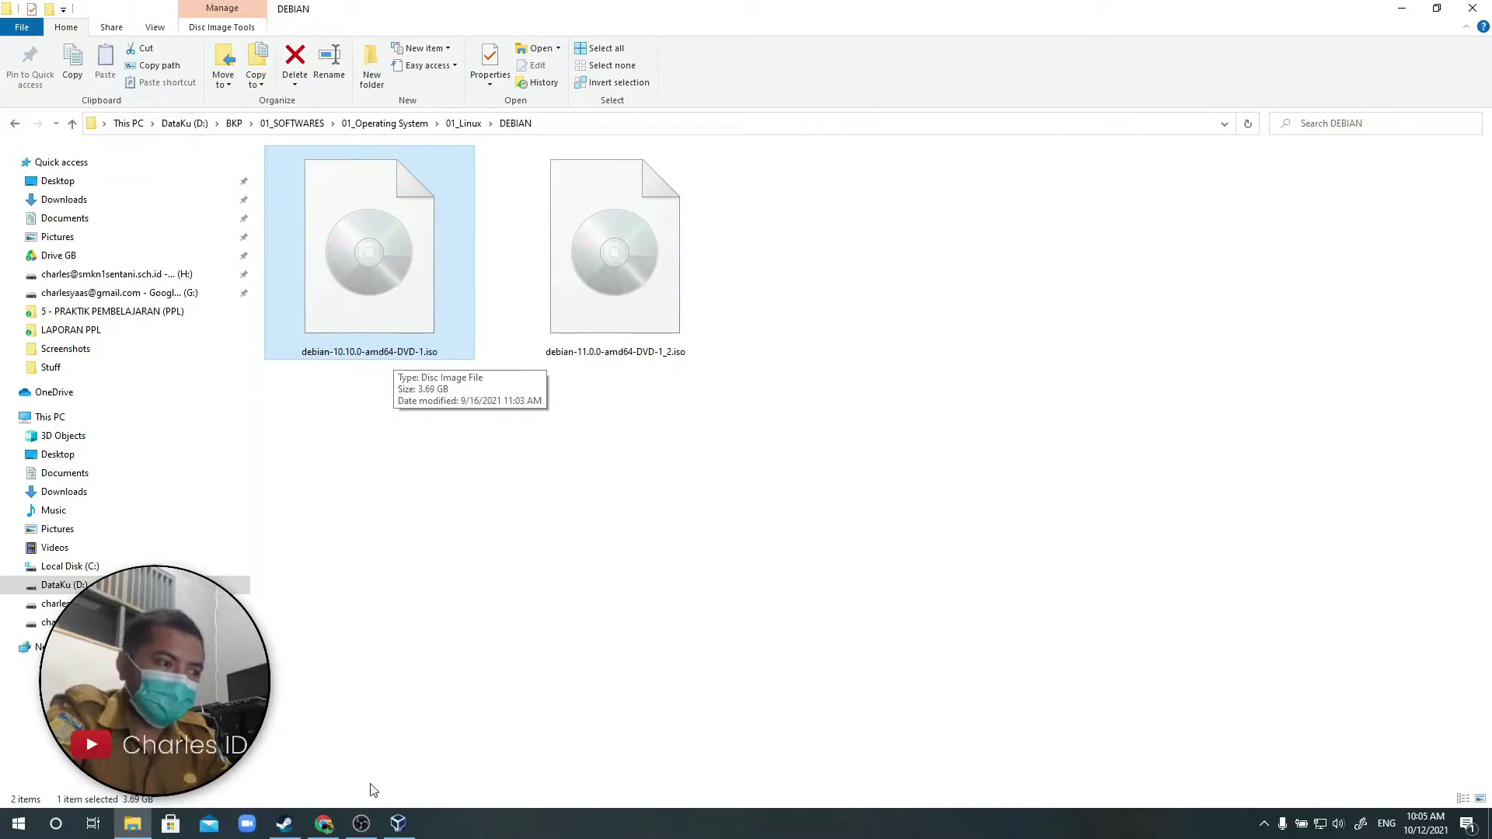
left_click(130, 826)
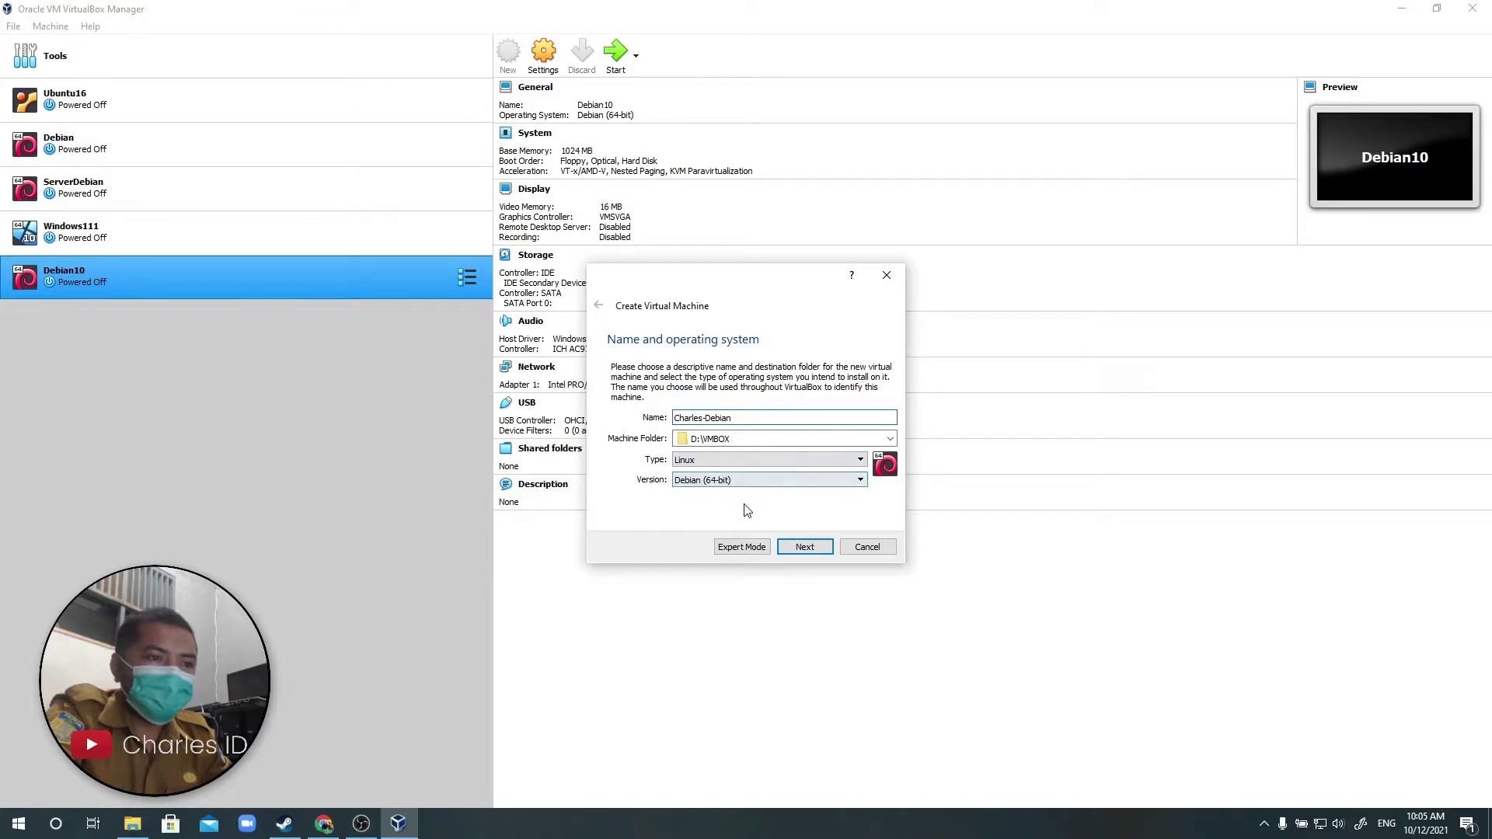
Set the new machine's memory to 1024 MB and advance to the hard disk page.
left_click(814, 549)
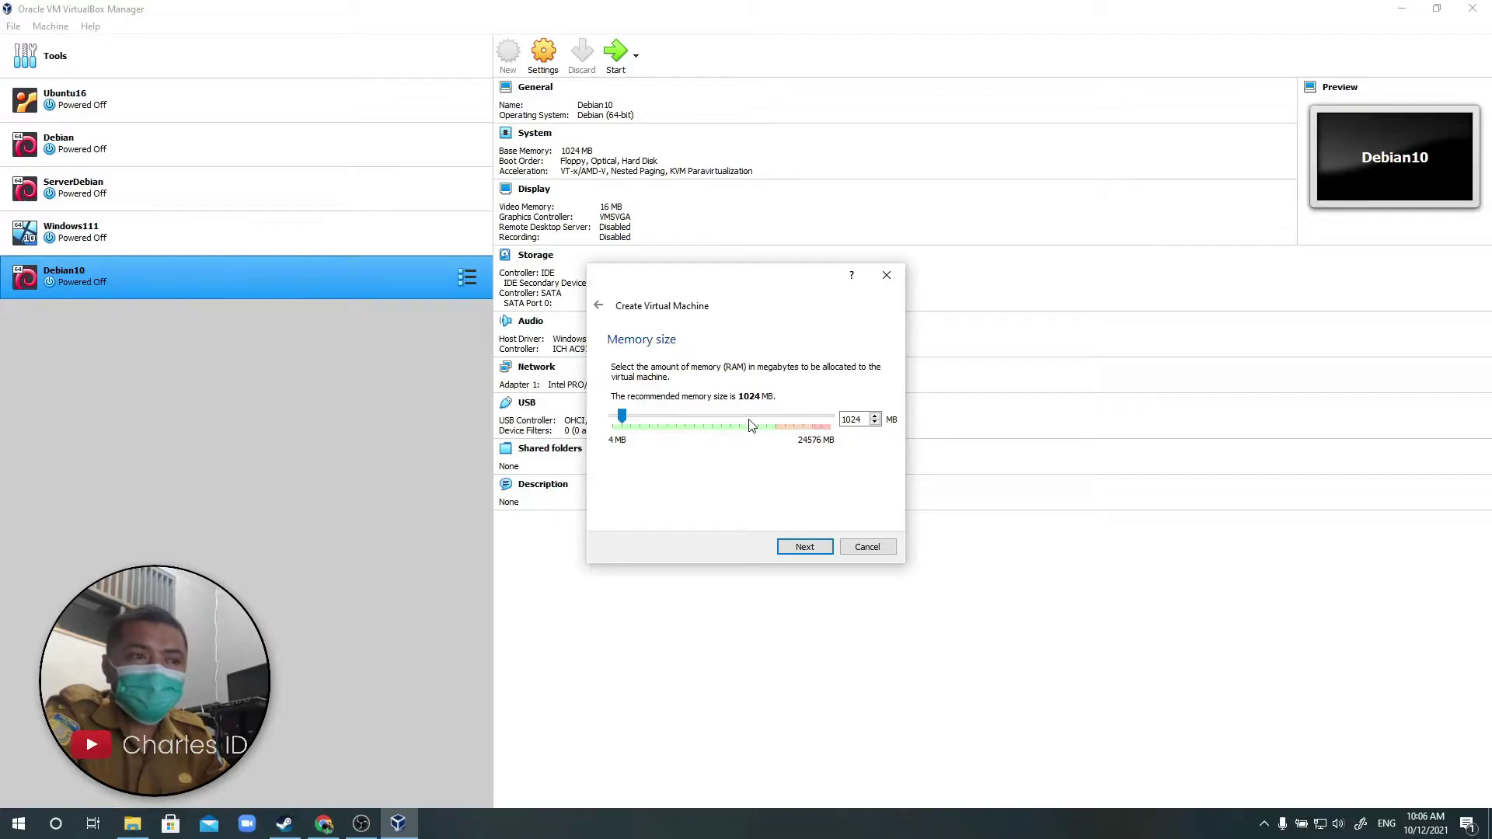
left_click_drag(622, 418, 765, 428)
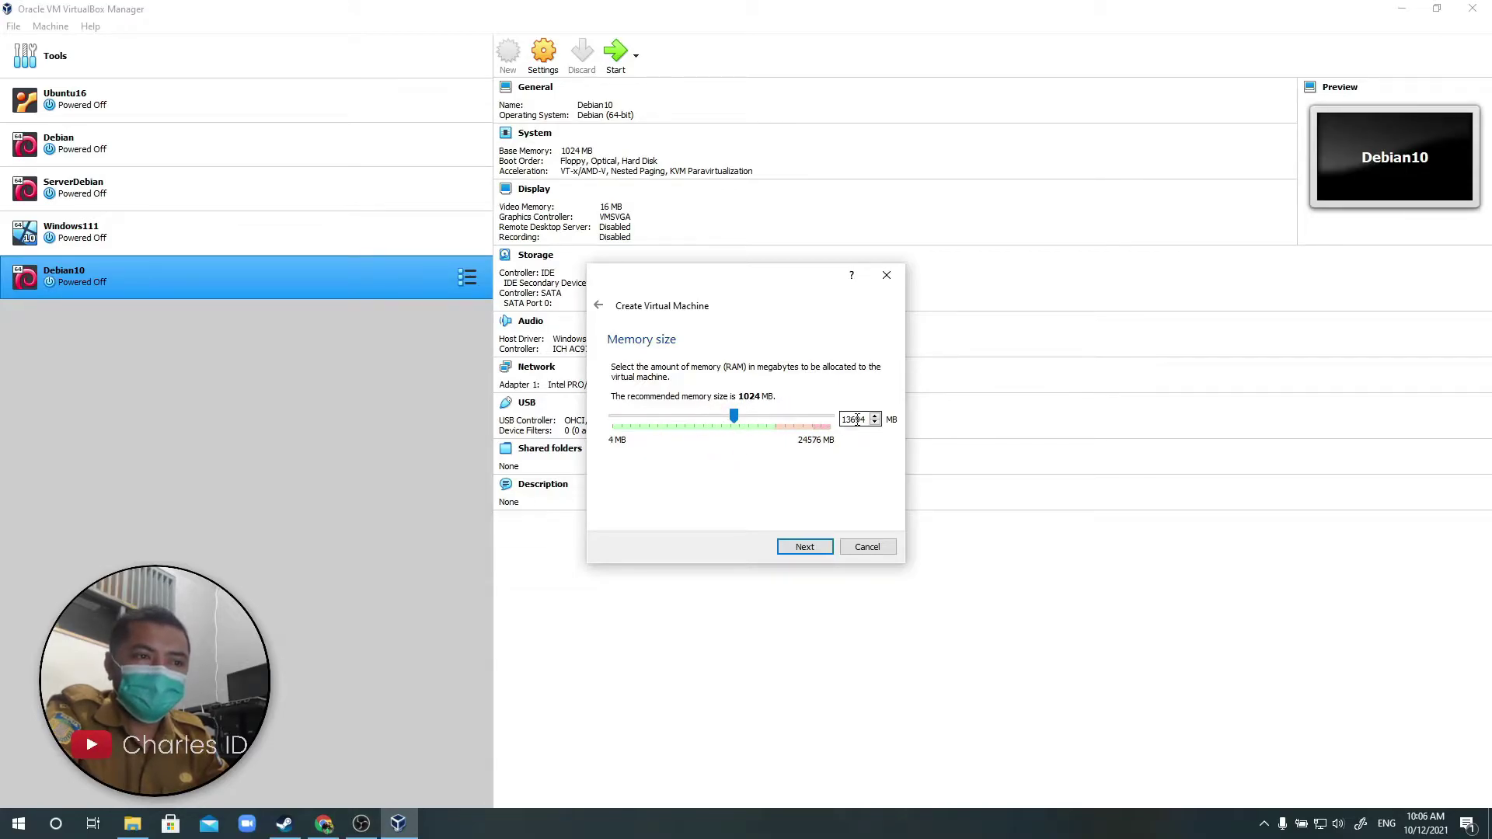
left_click_drag(865, 421, 799, 413)
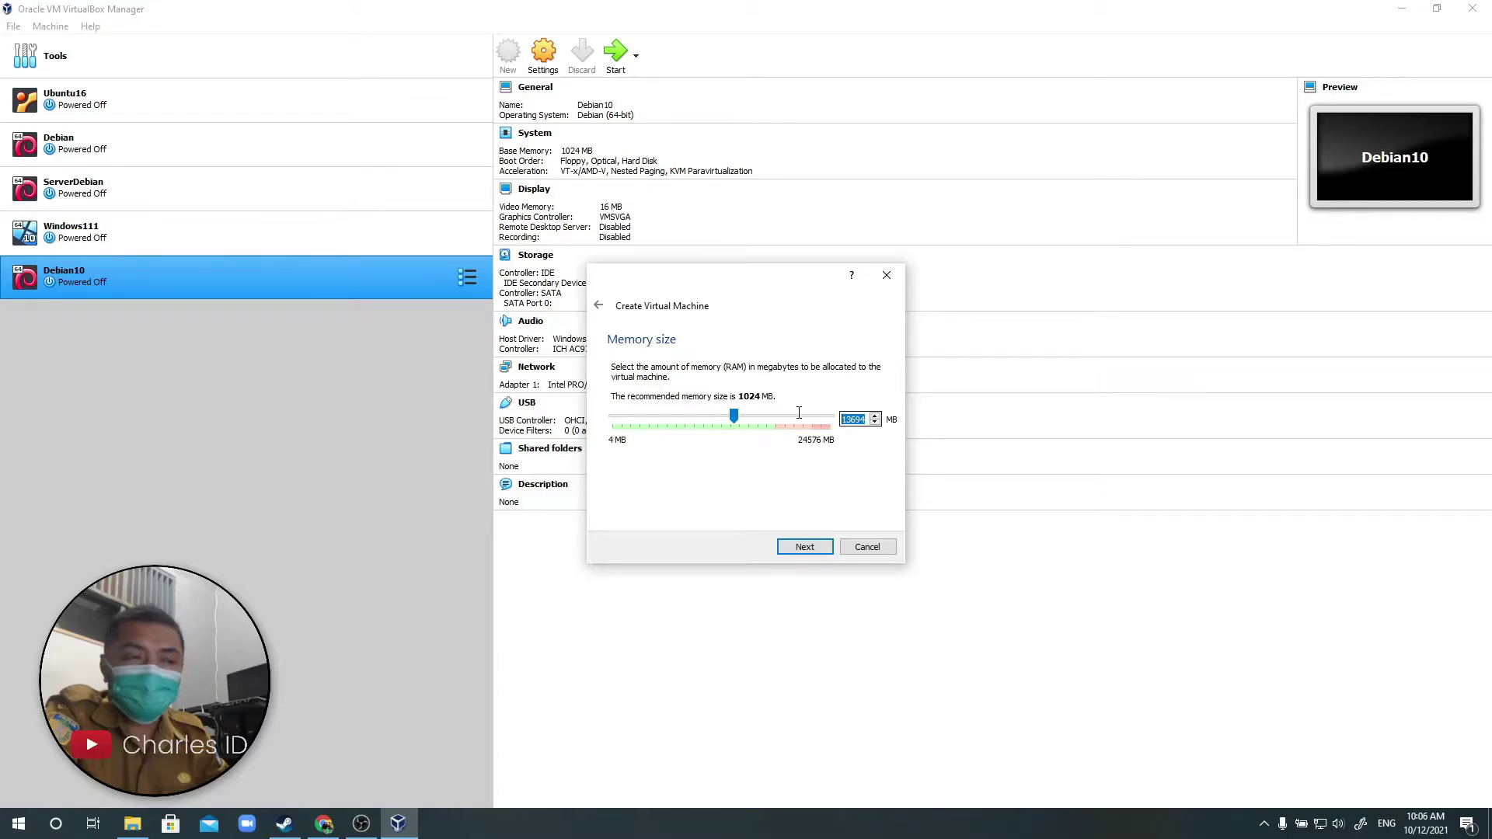
type("1024")
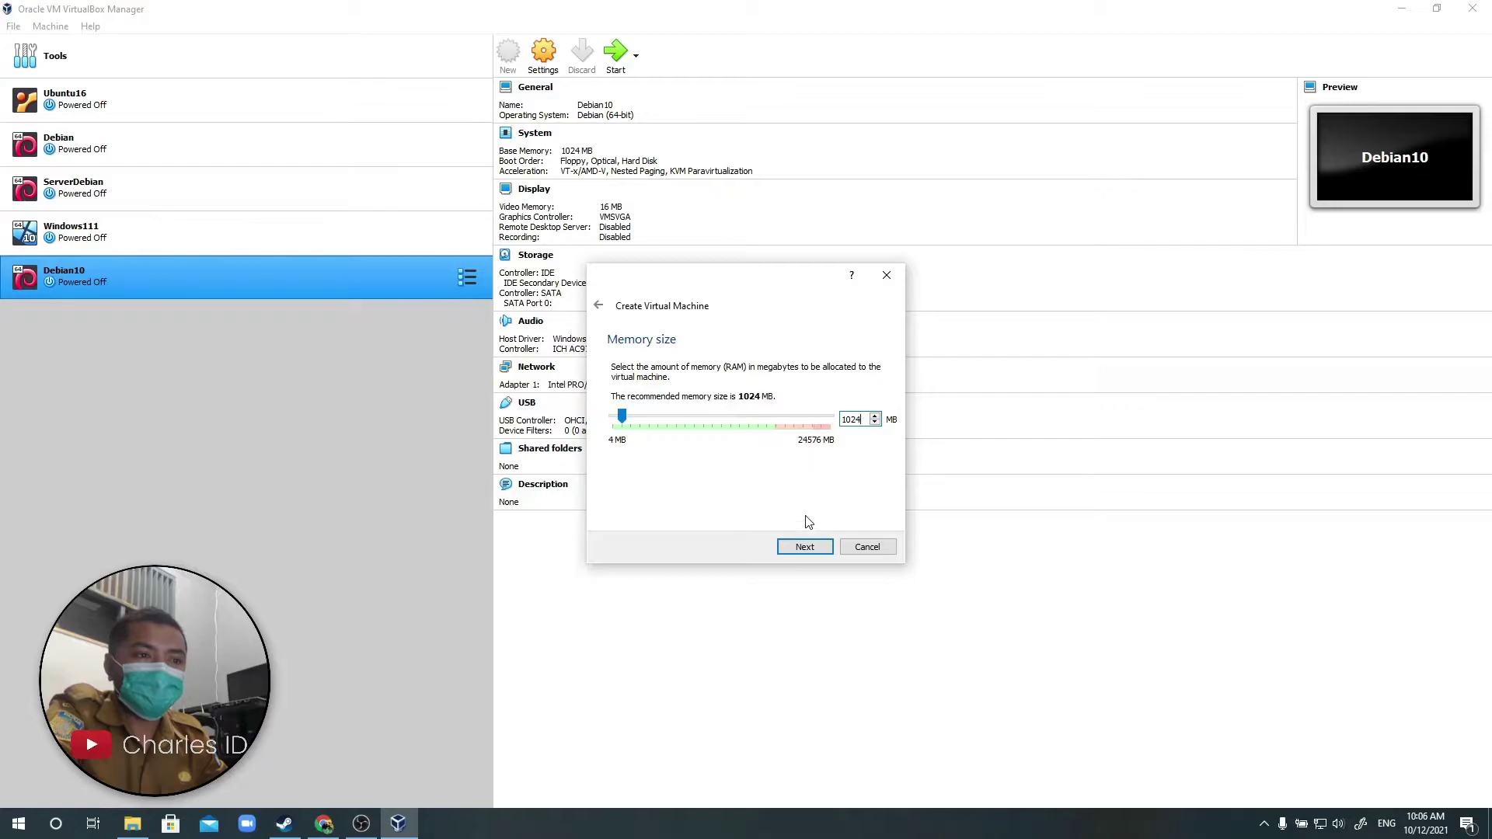
left_click(802, 548)
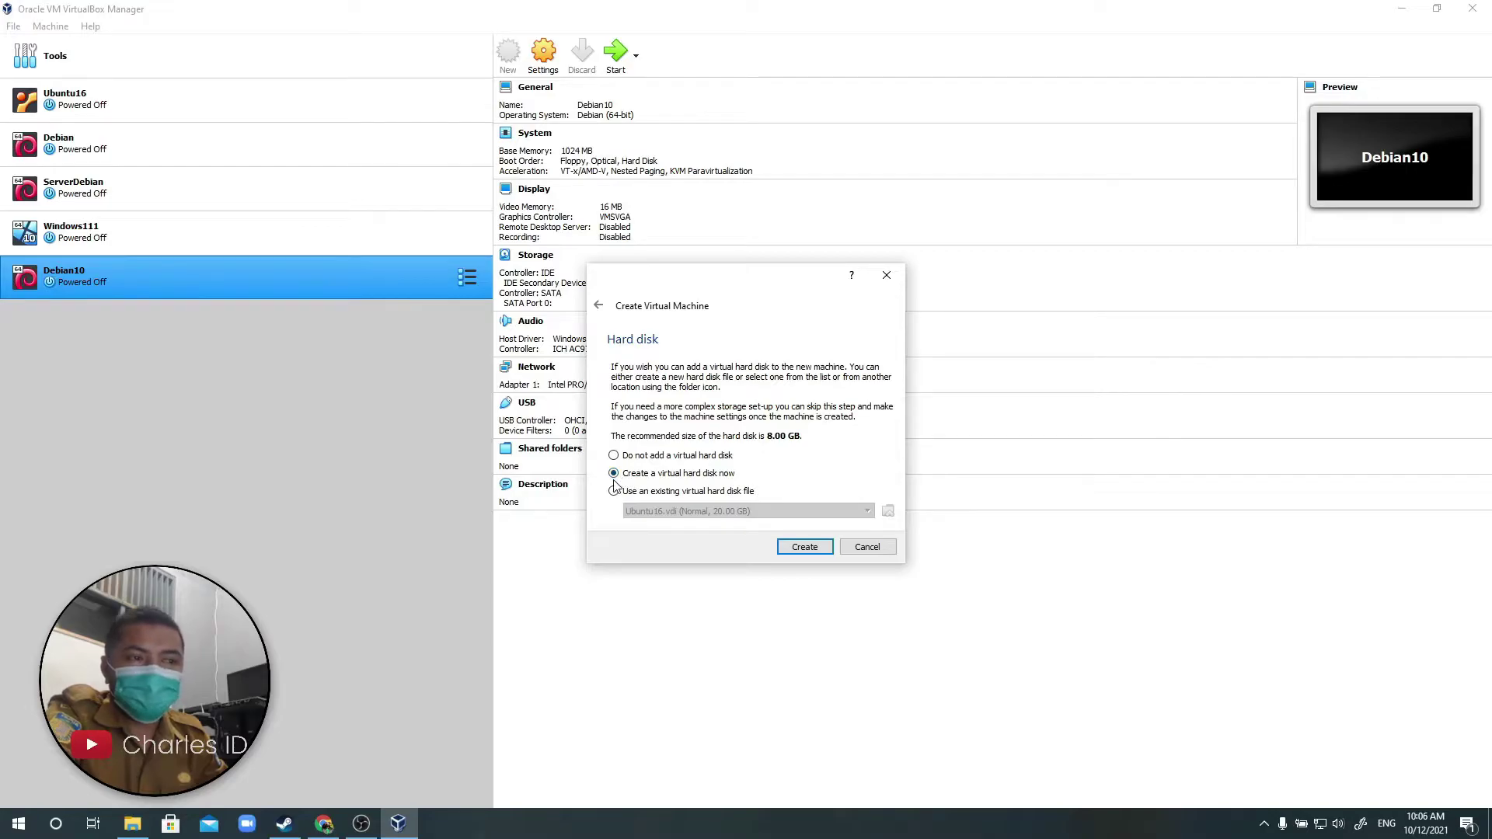
Choose to create a new VDI hard disk, dynamically allocated.
left_click(805, 554)
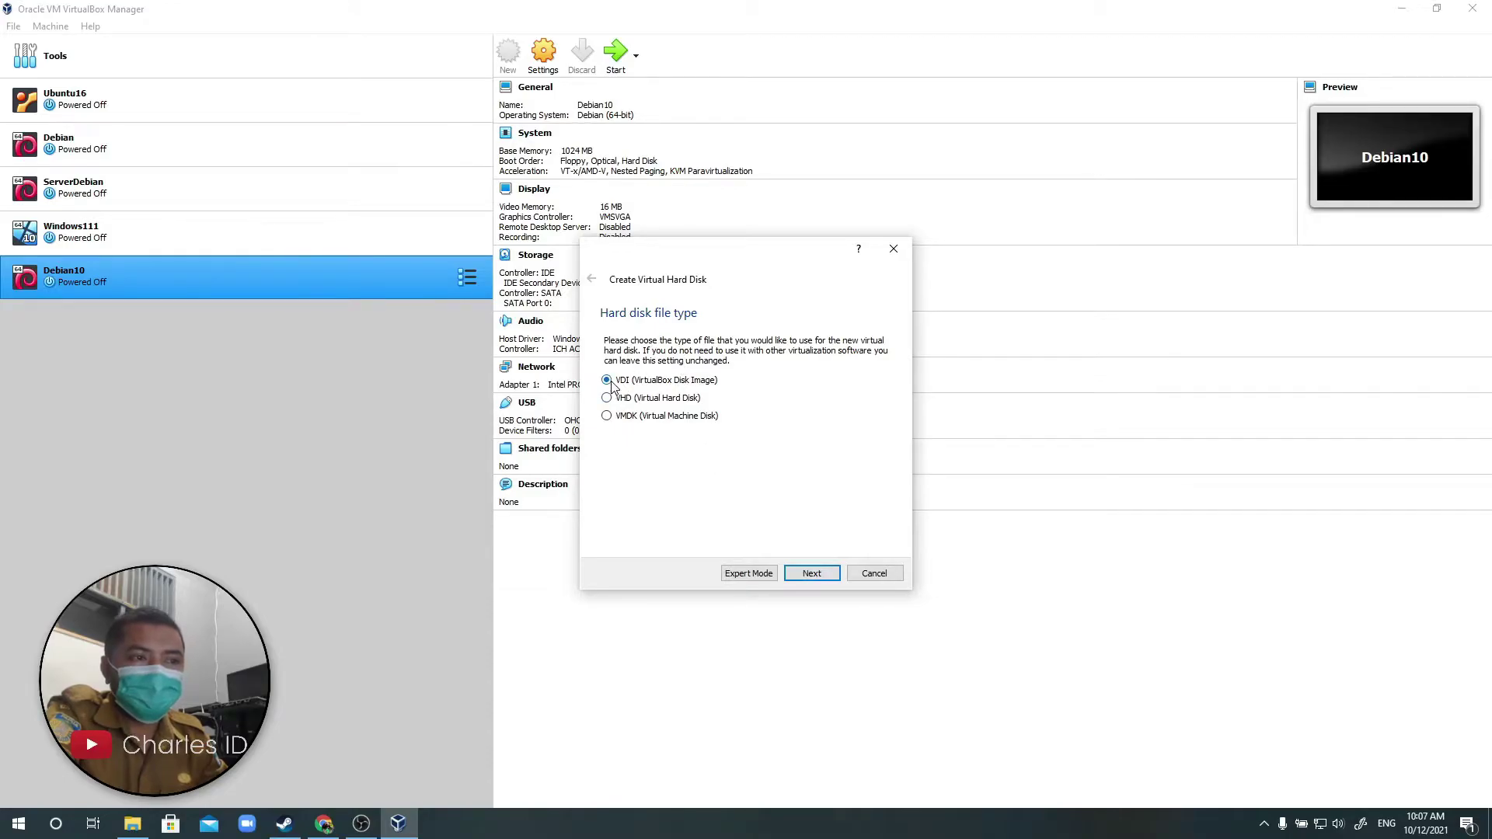
left_click(813, 575)
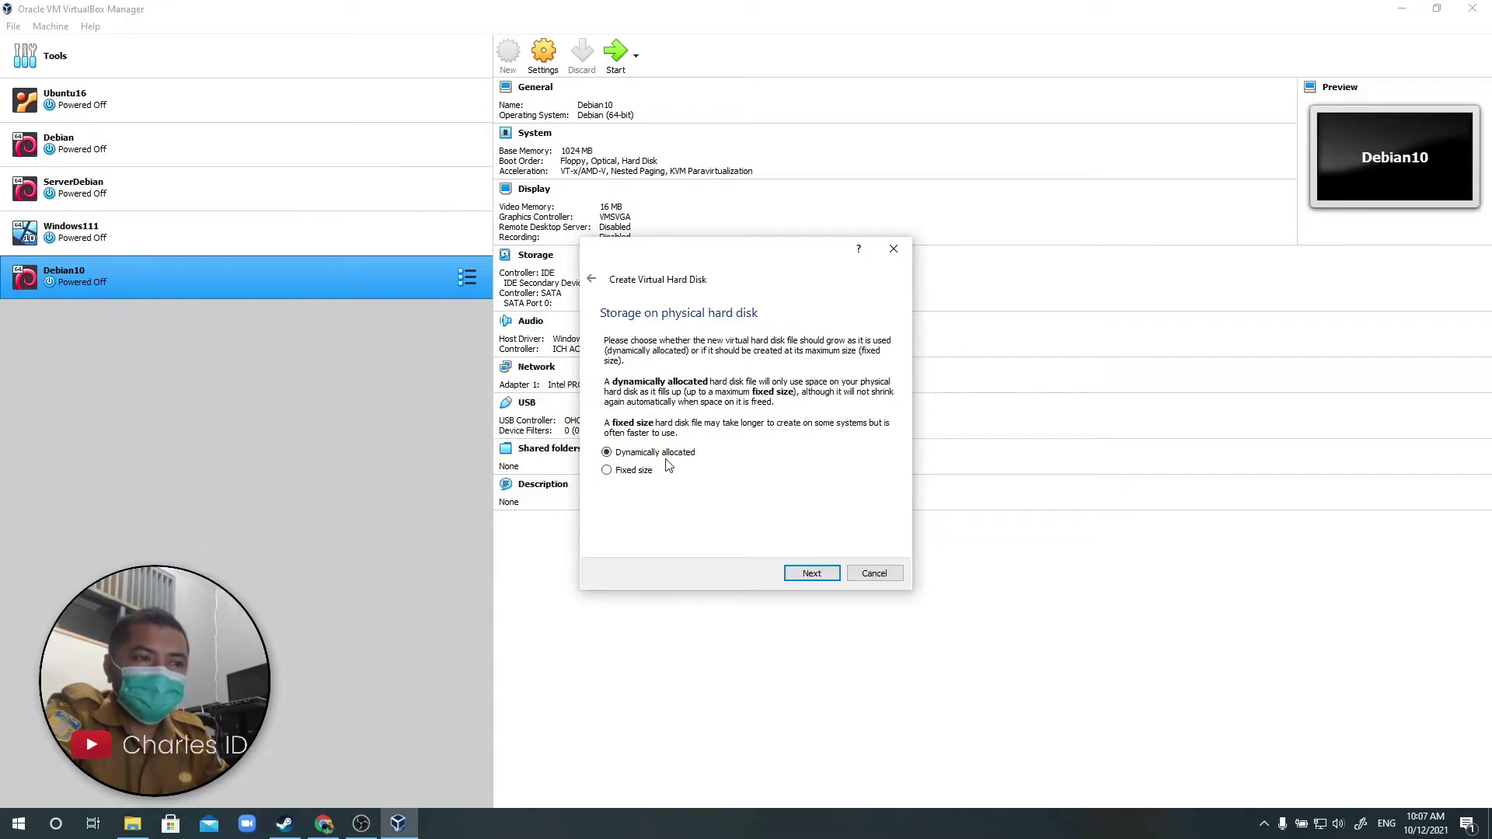
left_click(818, 580)
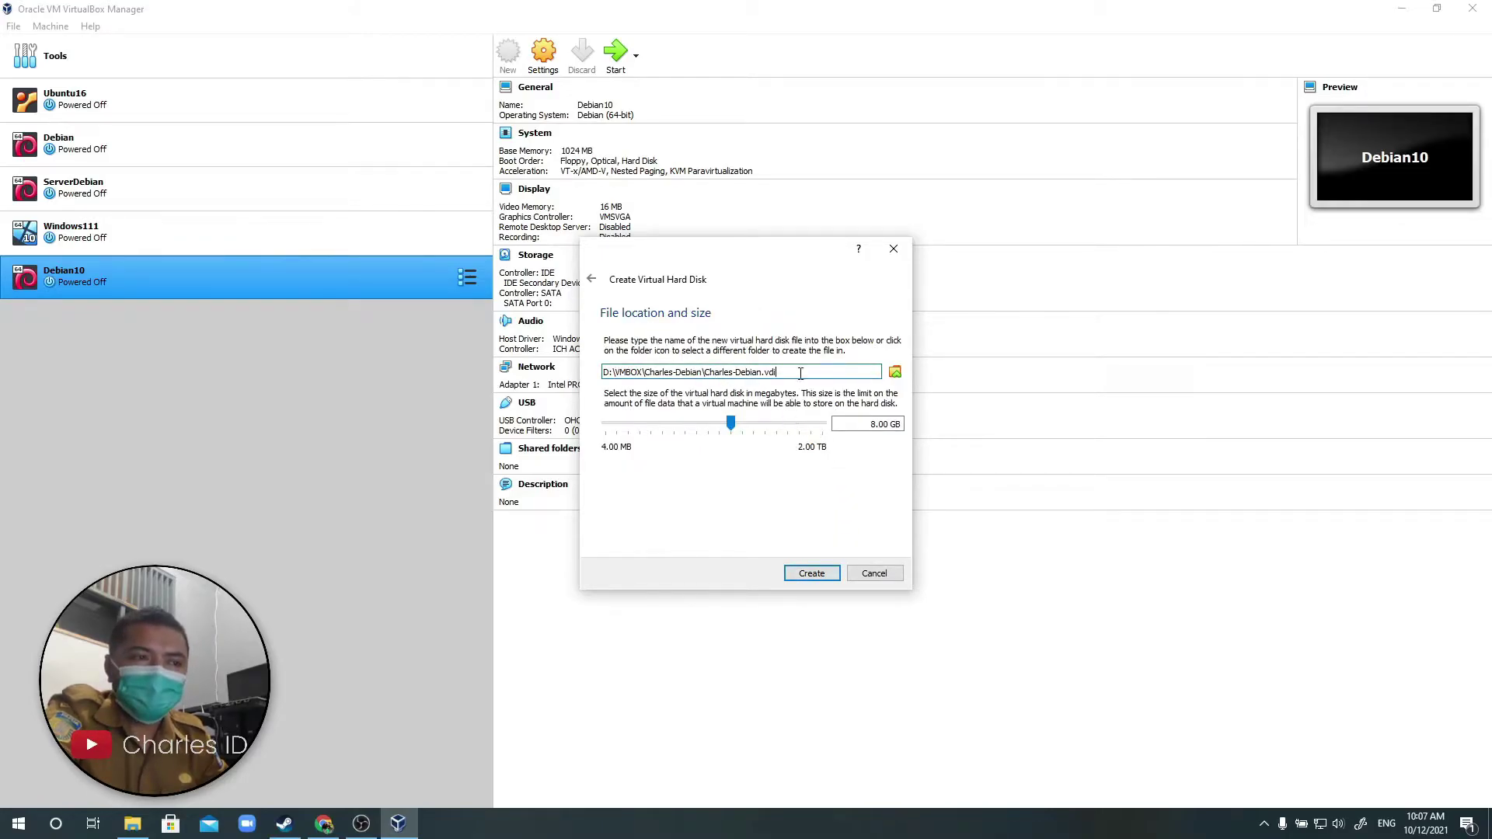
Size the Charles-Debian.vdi disk at 15 GB and create the disk and VM.
left_click(889, 426)
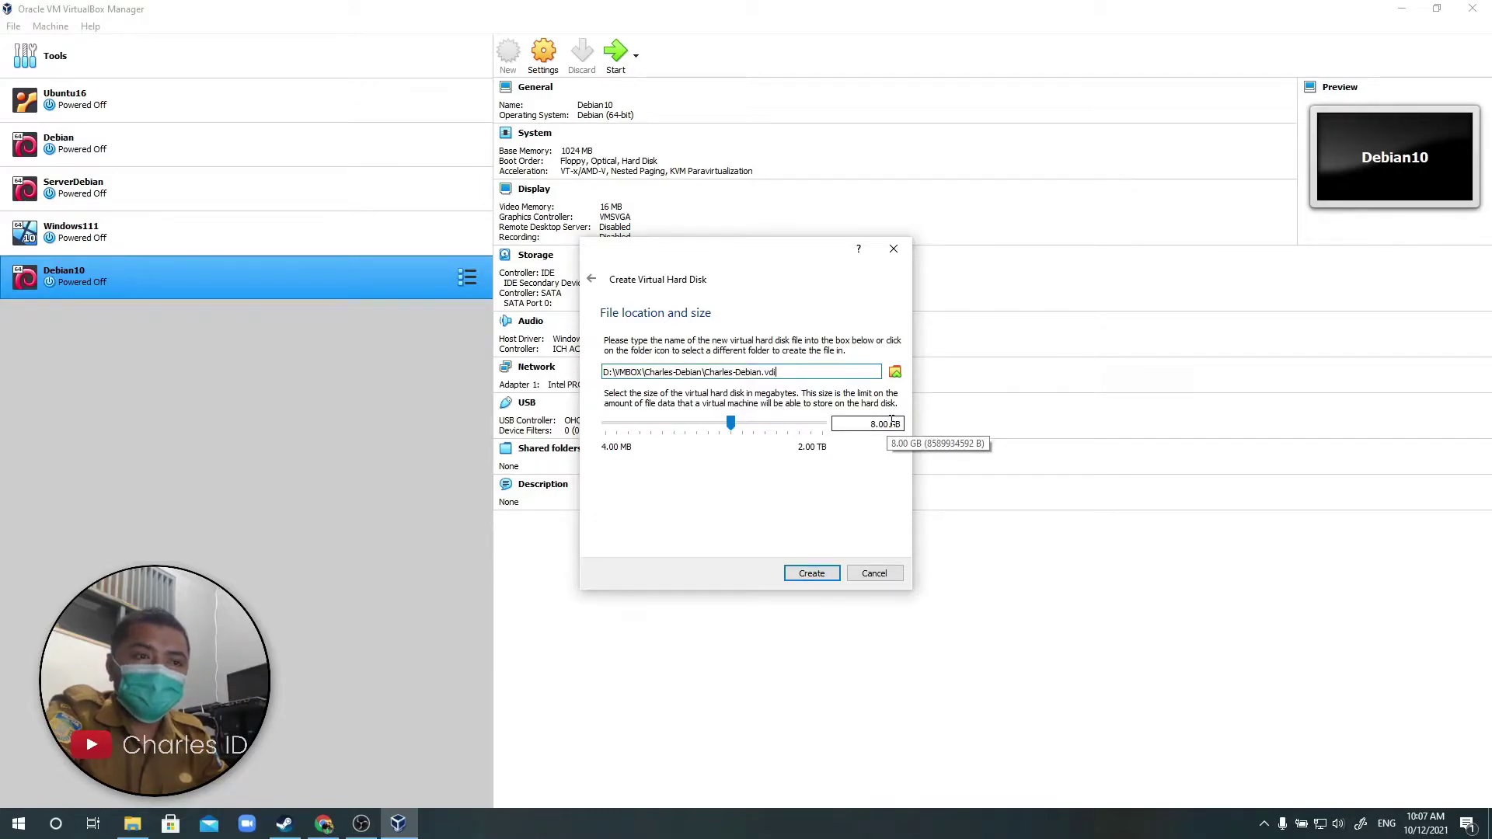
left_click_drag(891, 422, 809, 408)
type("15")
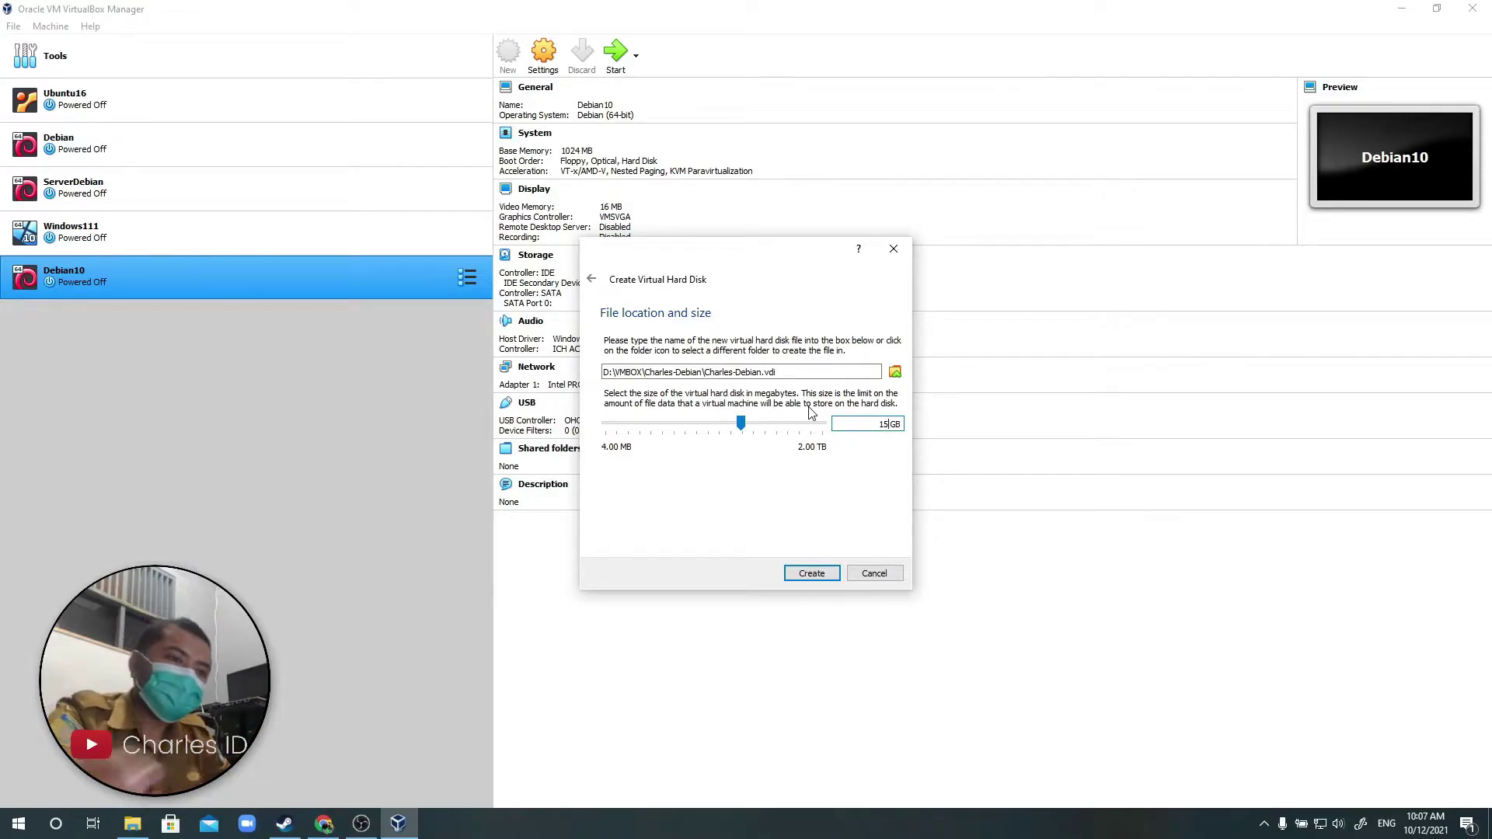
right_click(322, 824)
left_click(317, 785)
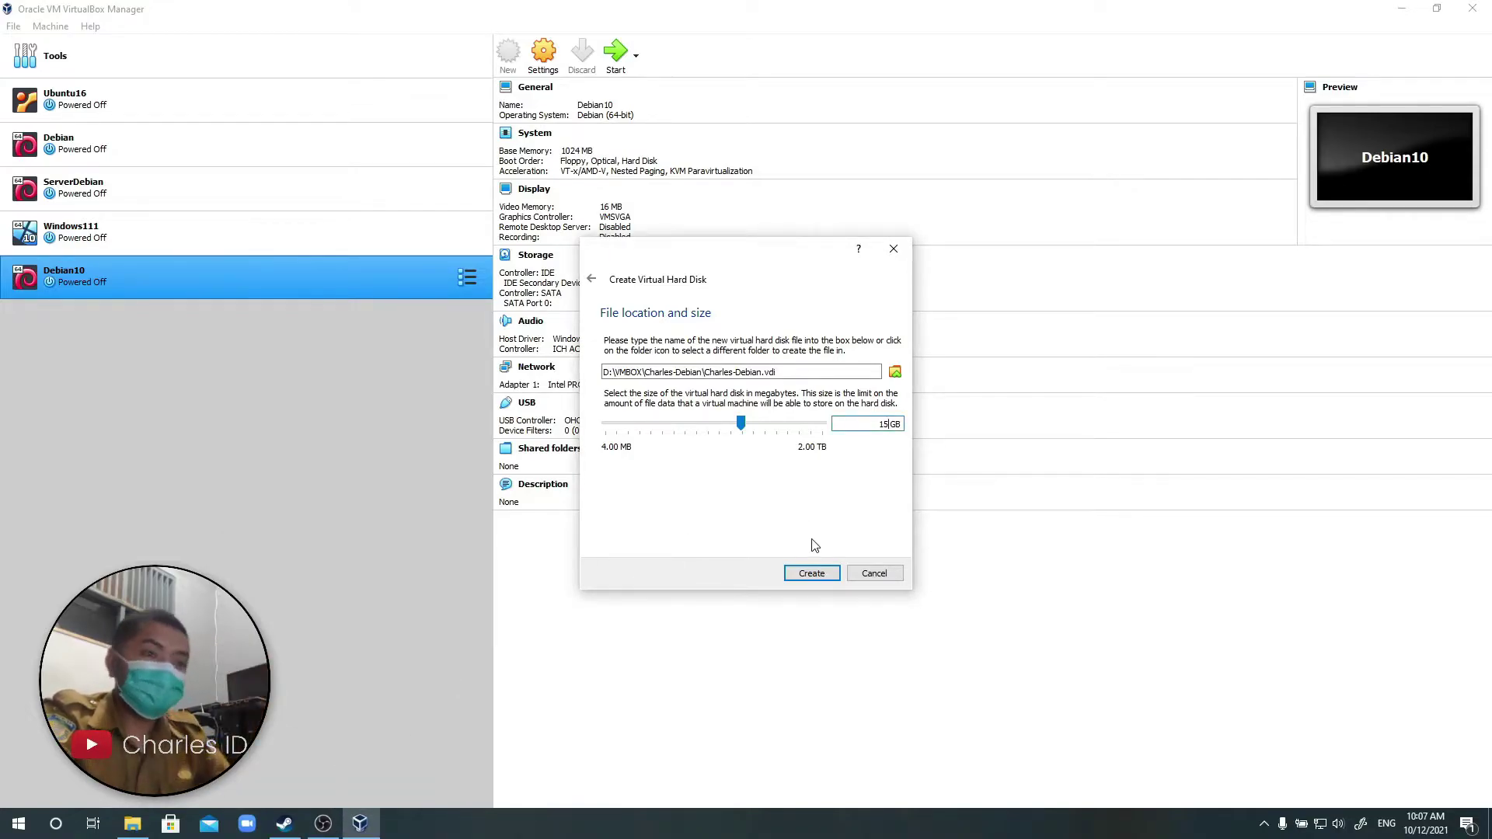
left_click(820, 576)
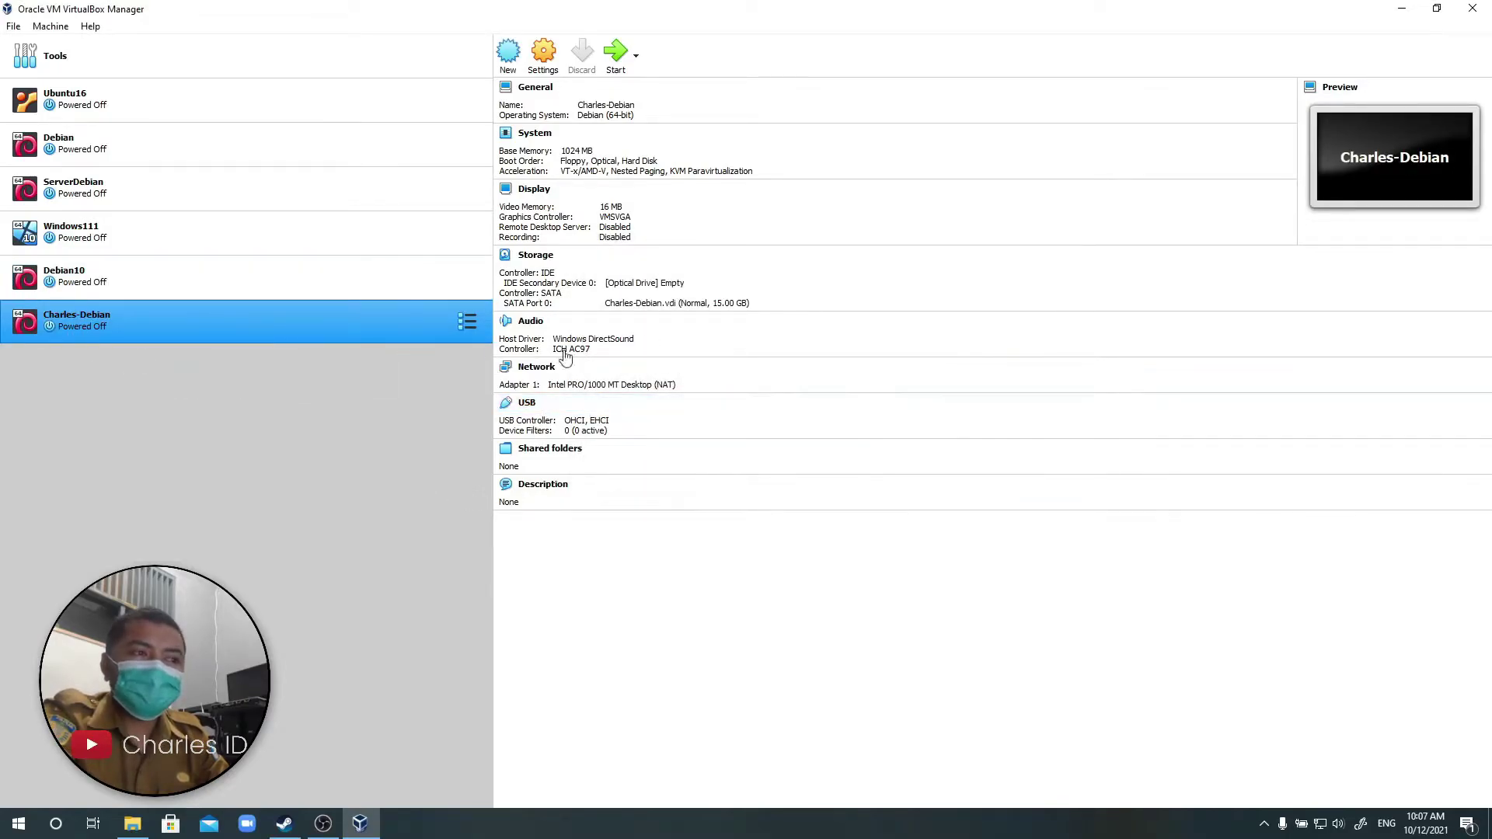
Review the Debian10, Windows111, ServerDebian, Debian and Ubuntu16 VMs, then open Charles-Debian's Settings.
left_click(435, 286)
left_click(436, 222)
left_click(409, 180)
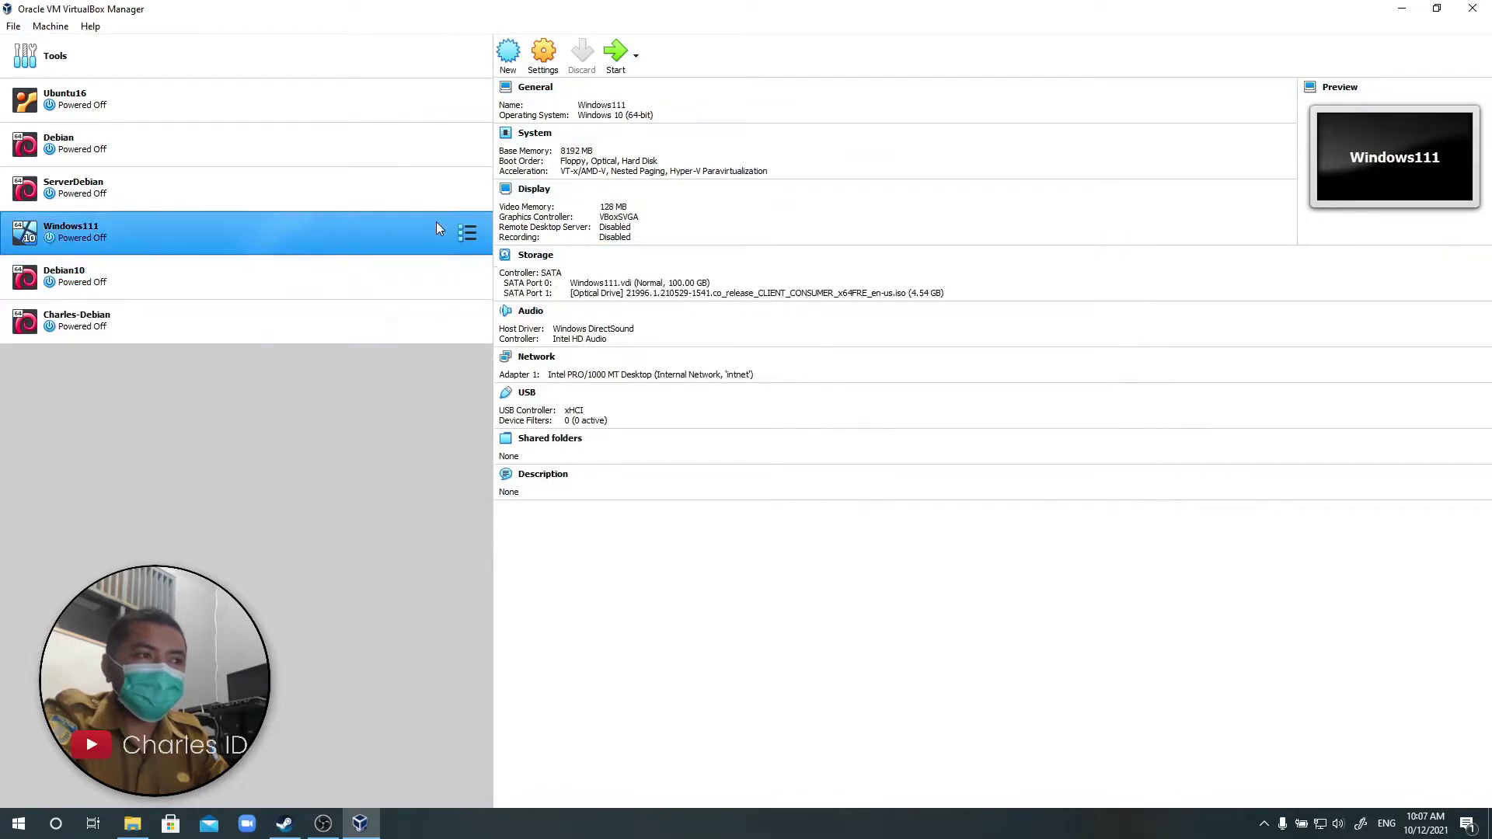
left_click(398, 159)
left_click(385, 101)
left_click(338, 316)
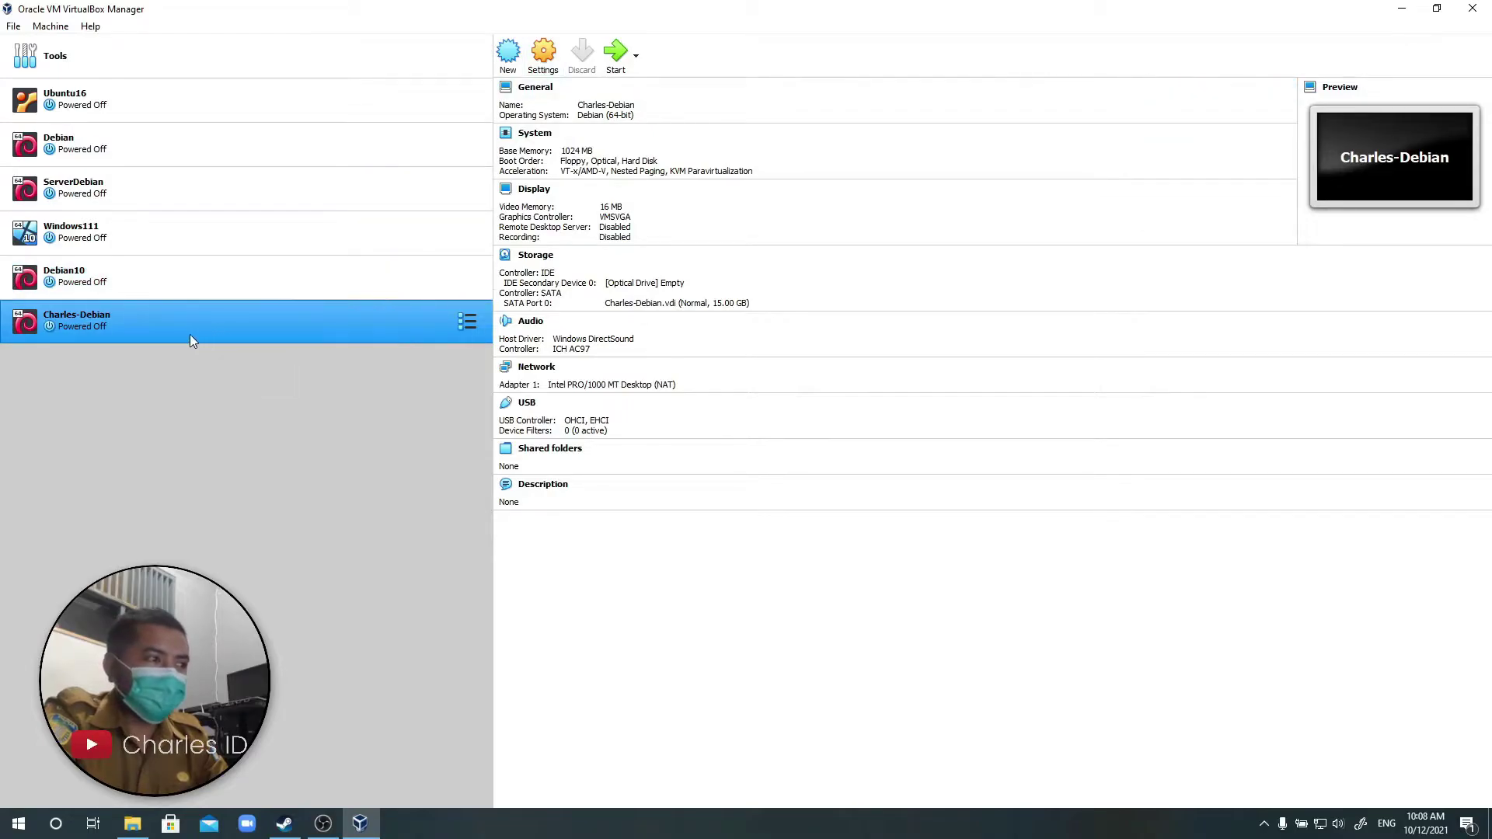
left_click(545, 56)
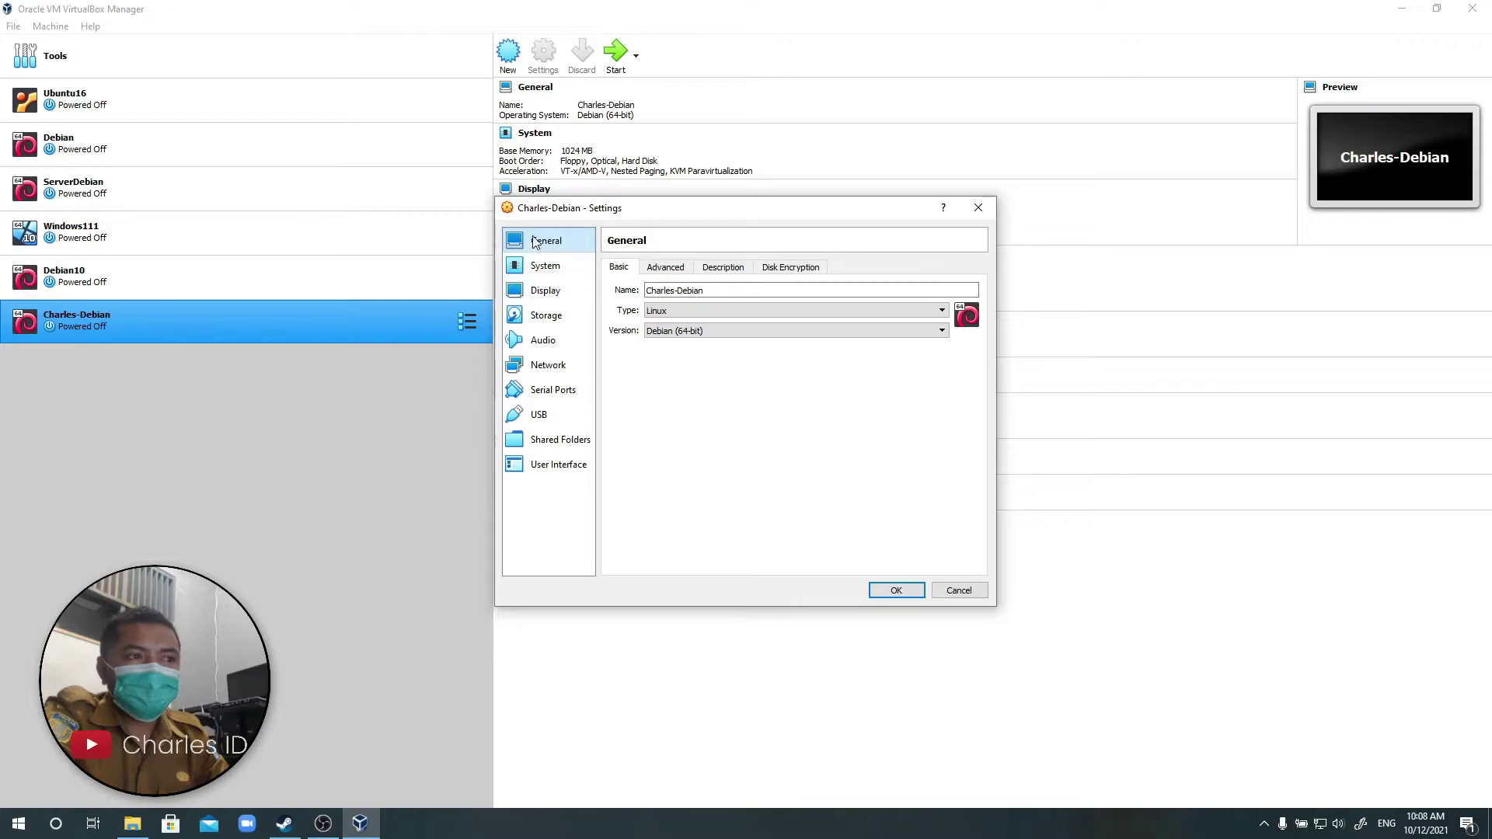
Confirm Linux / Debian (64-bit), review System, then select the empty IDE optical drive in Storage.
left_click(707, 316)
left_click(709, 318)
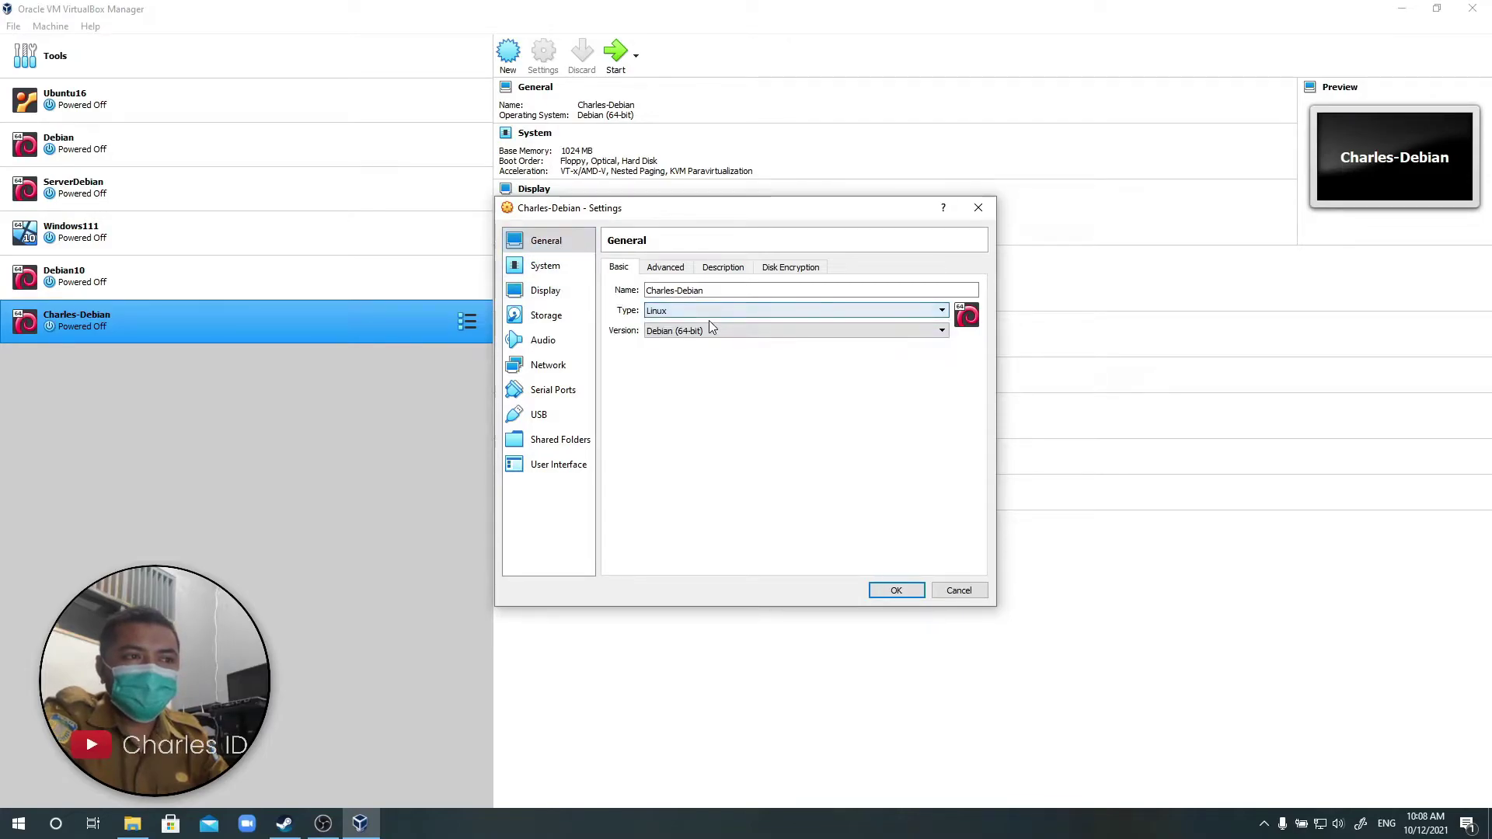
left_click(710, 331)
left_click(713, 343)
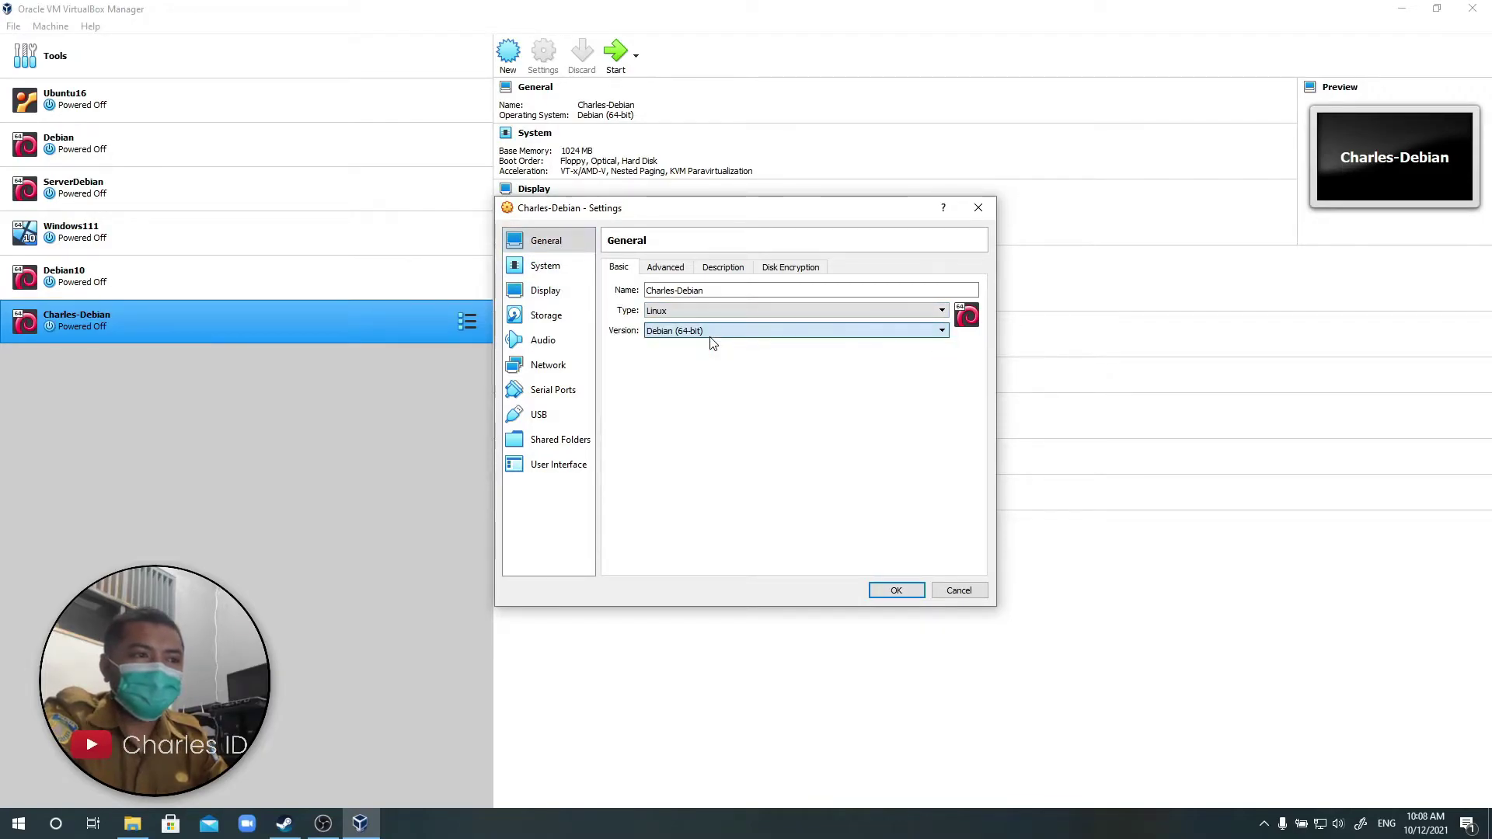
left_click(545, 265)
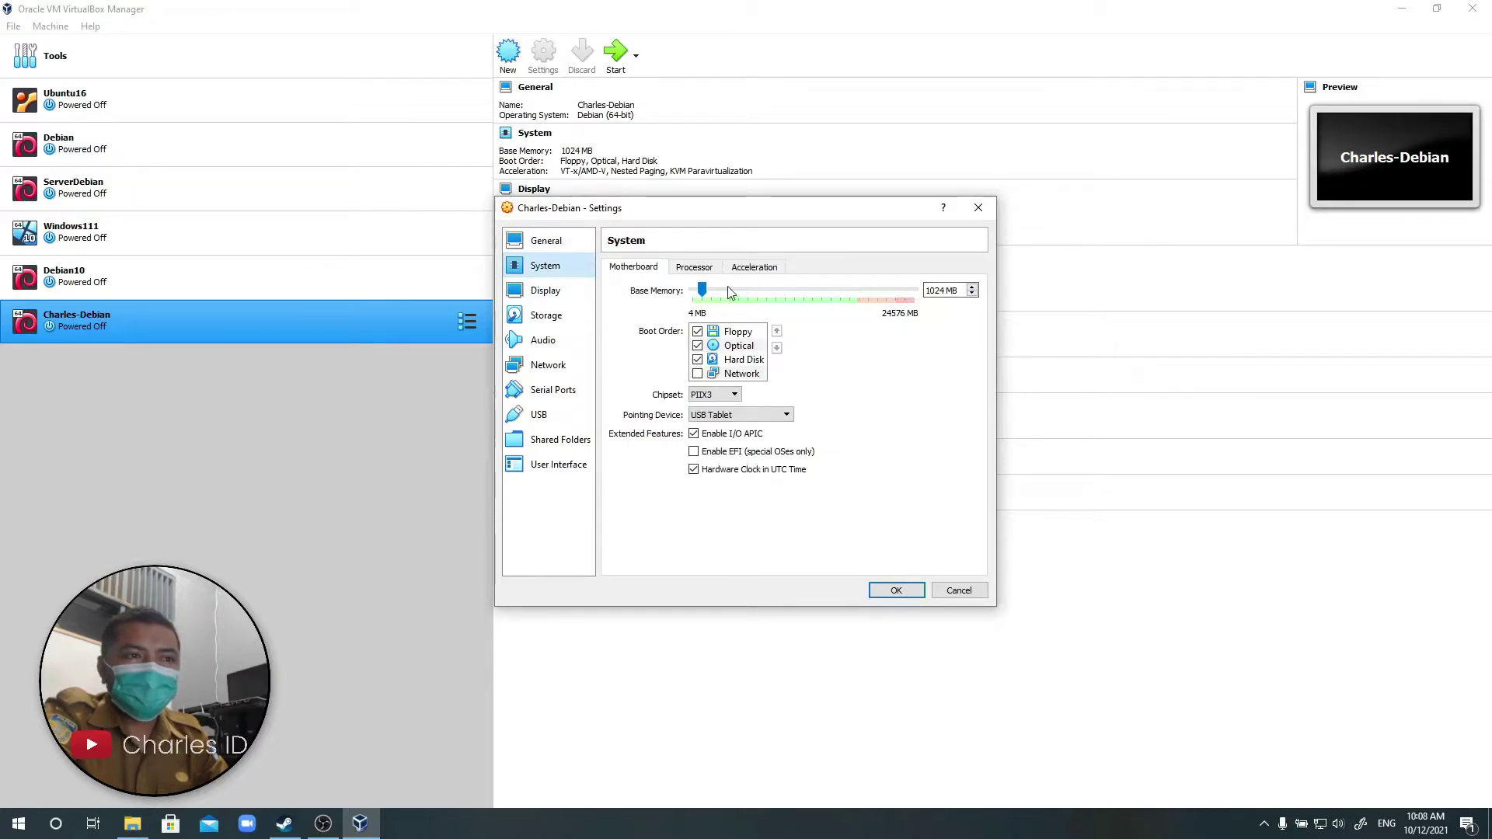
left_click(562, 319)
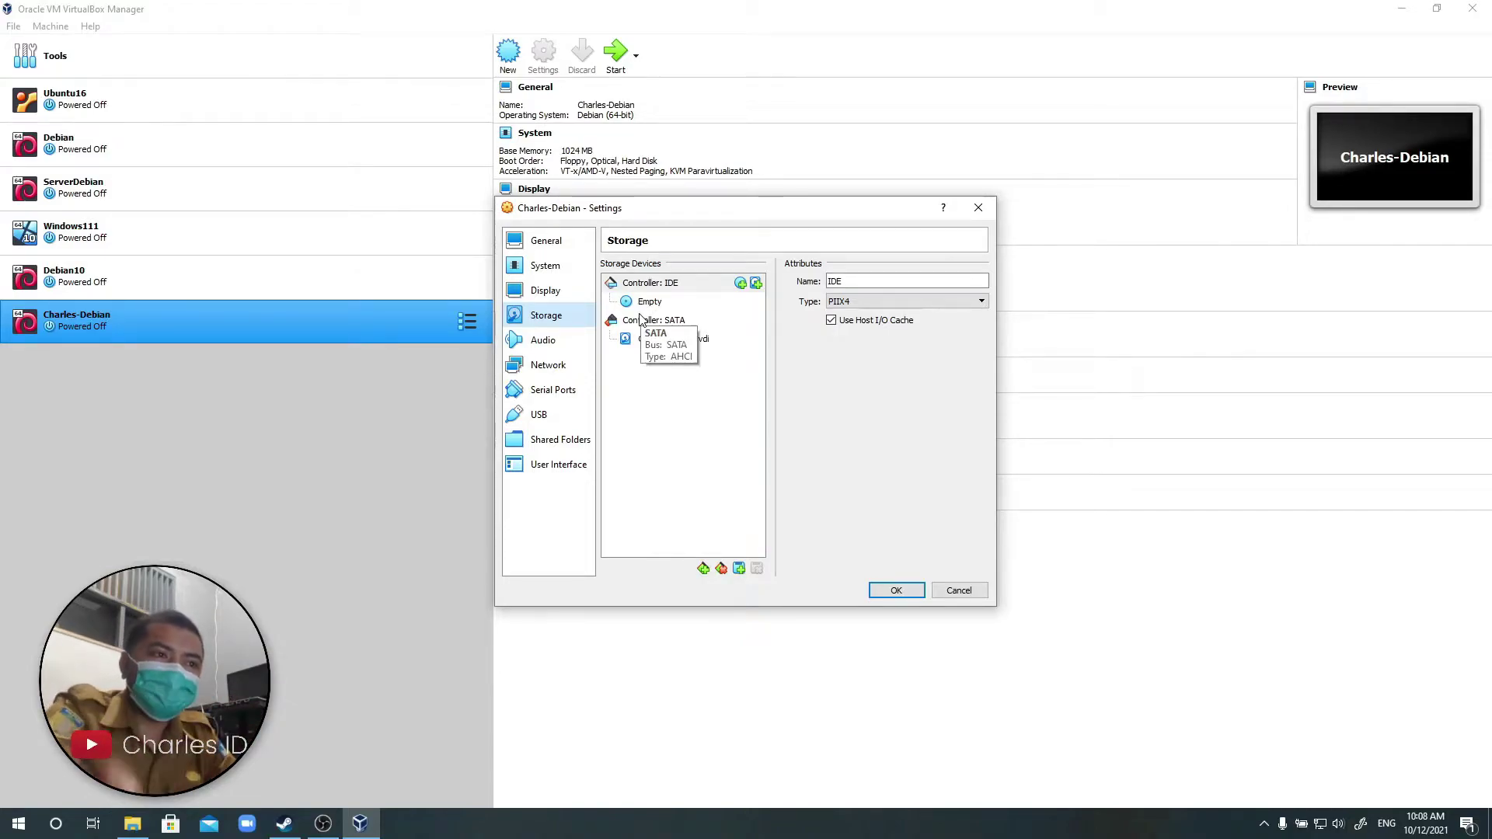
left_click(665, 308)
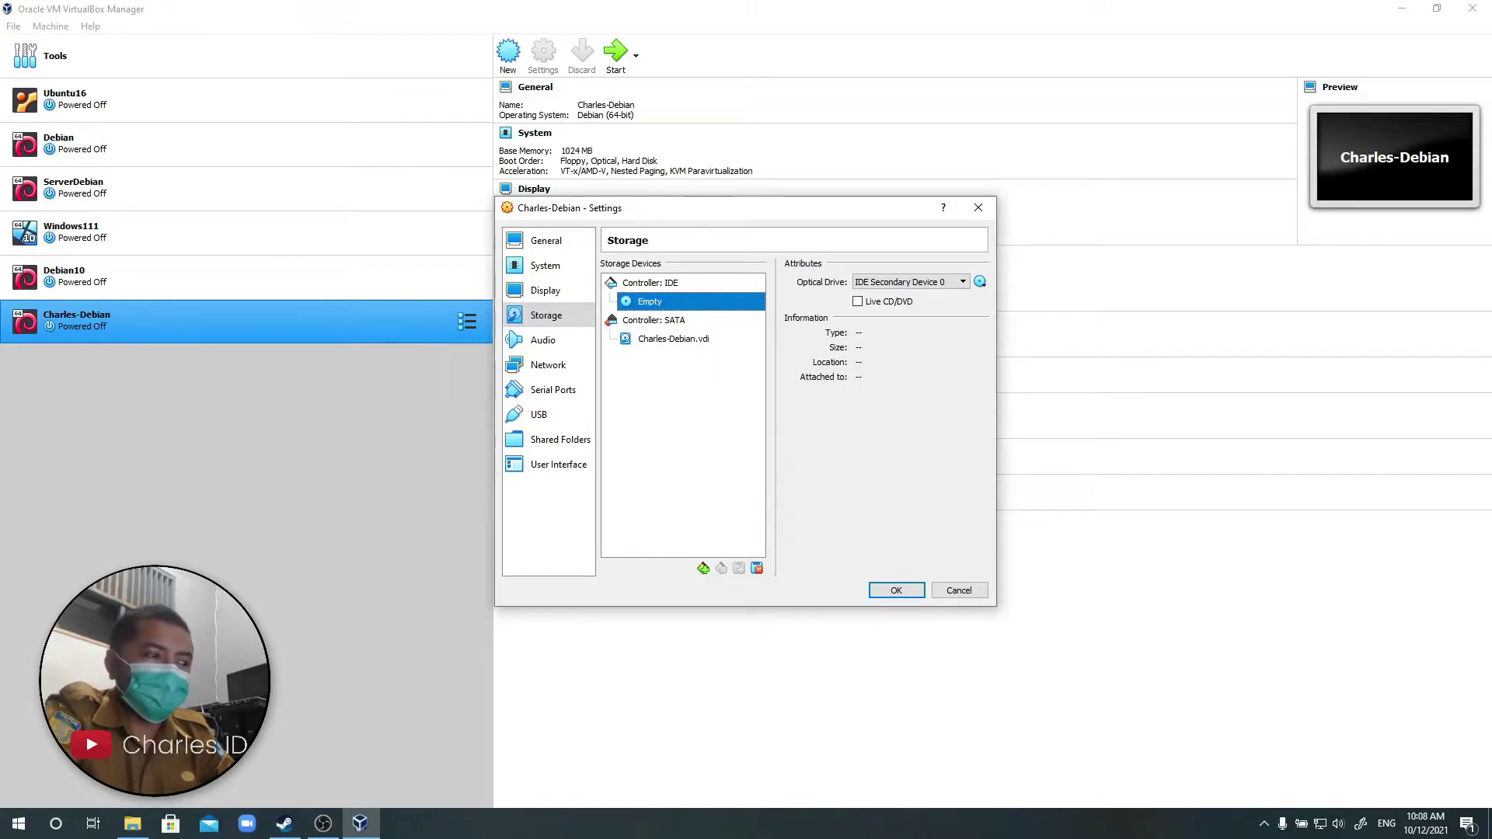
left_click(132, 824)
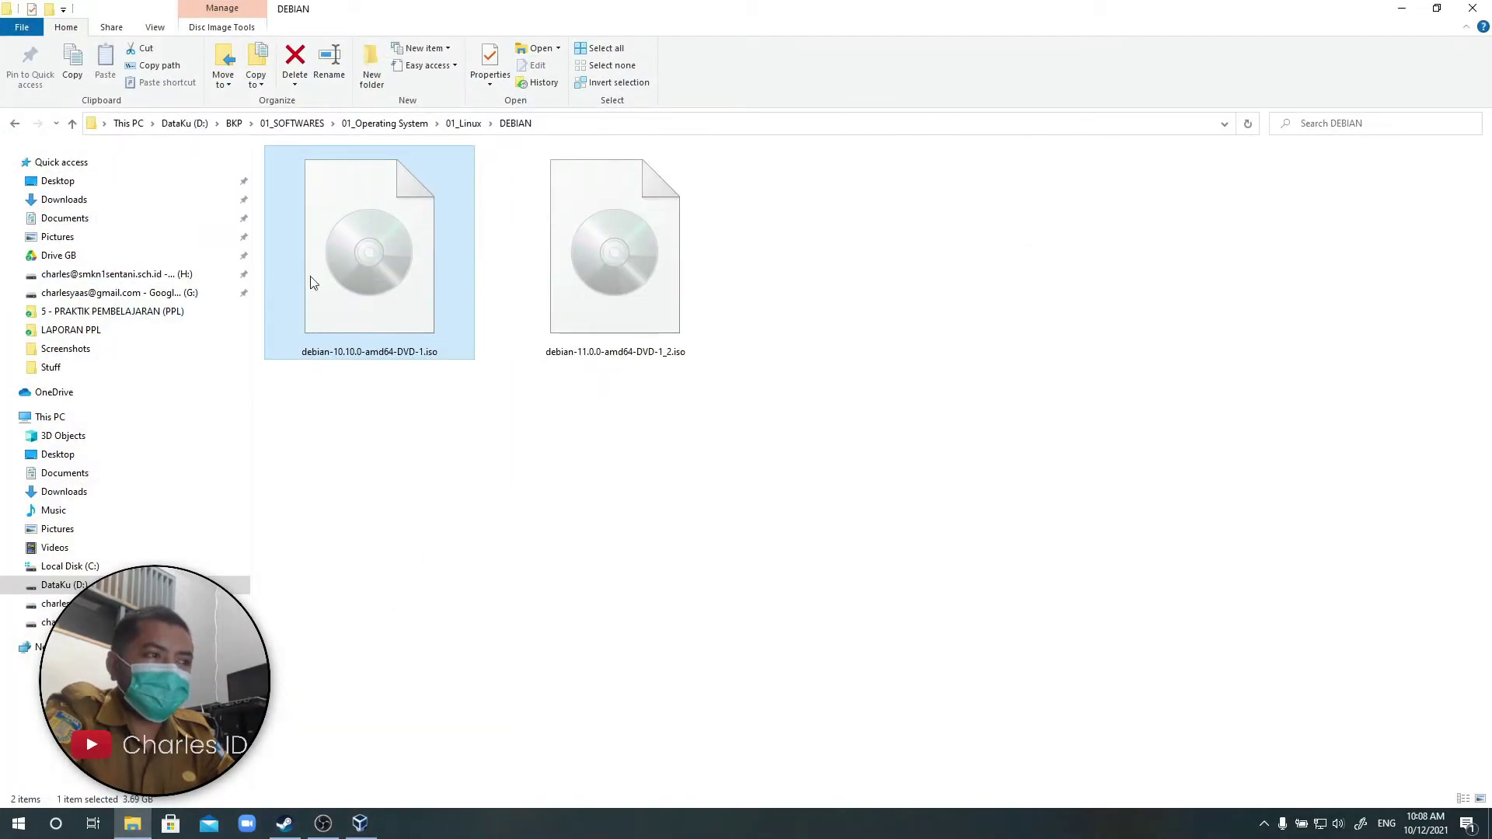
left_click(133, 829)
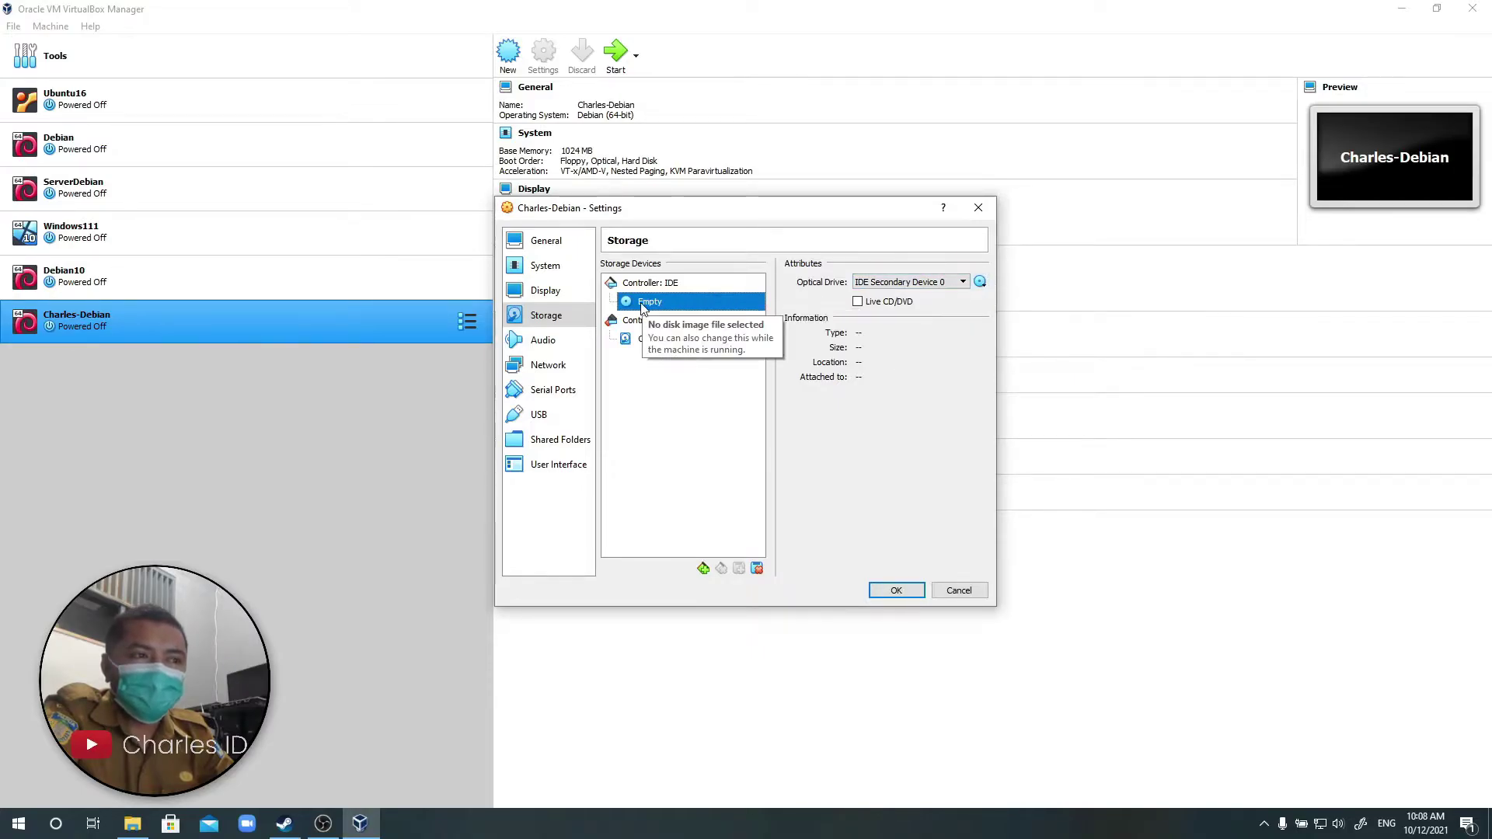
Load debian-10.10.0-amd64-DVD-1.iso from the DEBIAN folder into the empty optical drive.
left_click(670, 342)
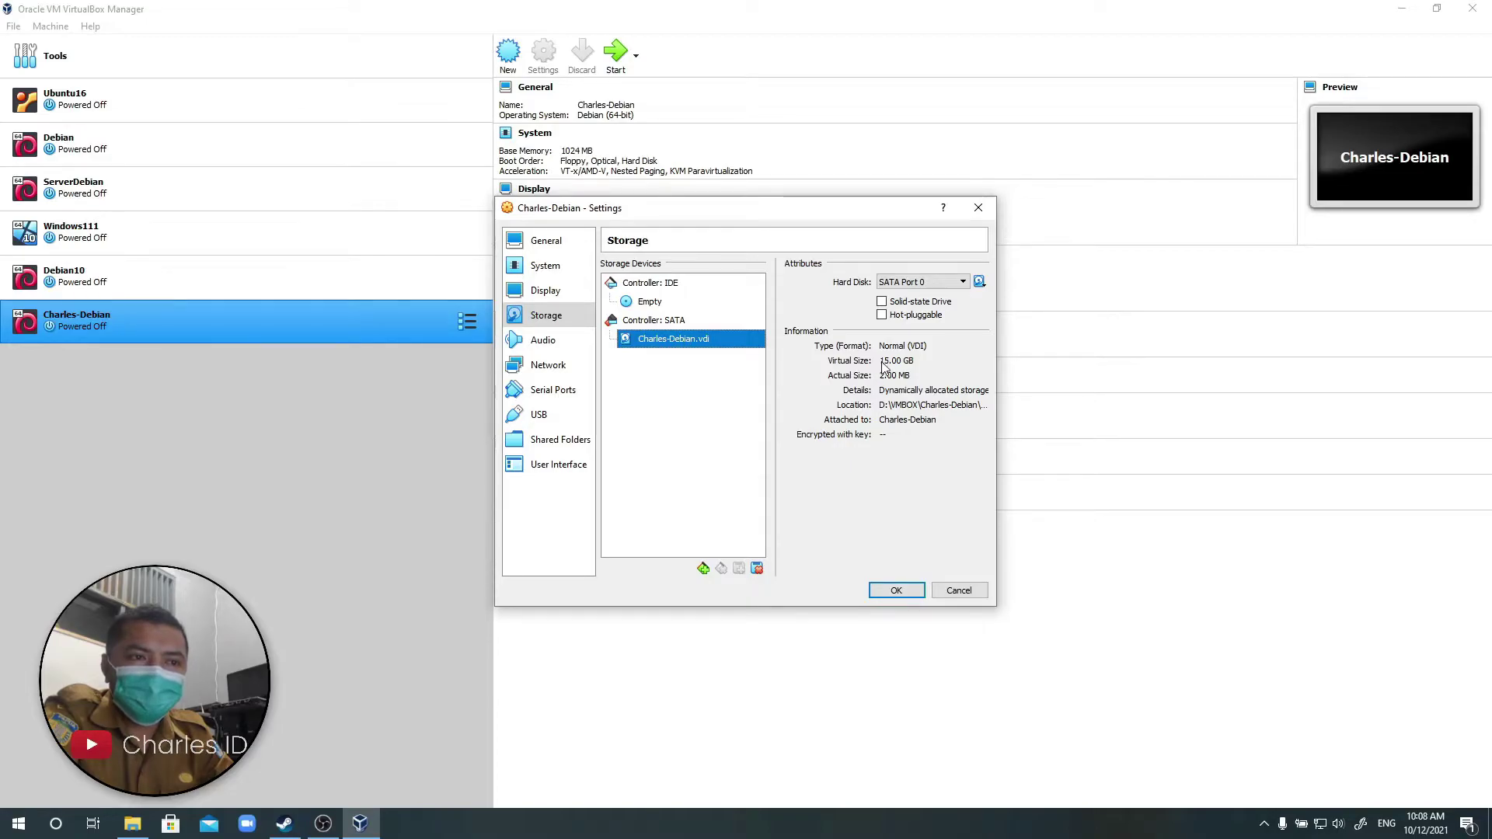
left_click(672, 305)
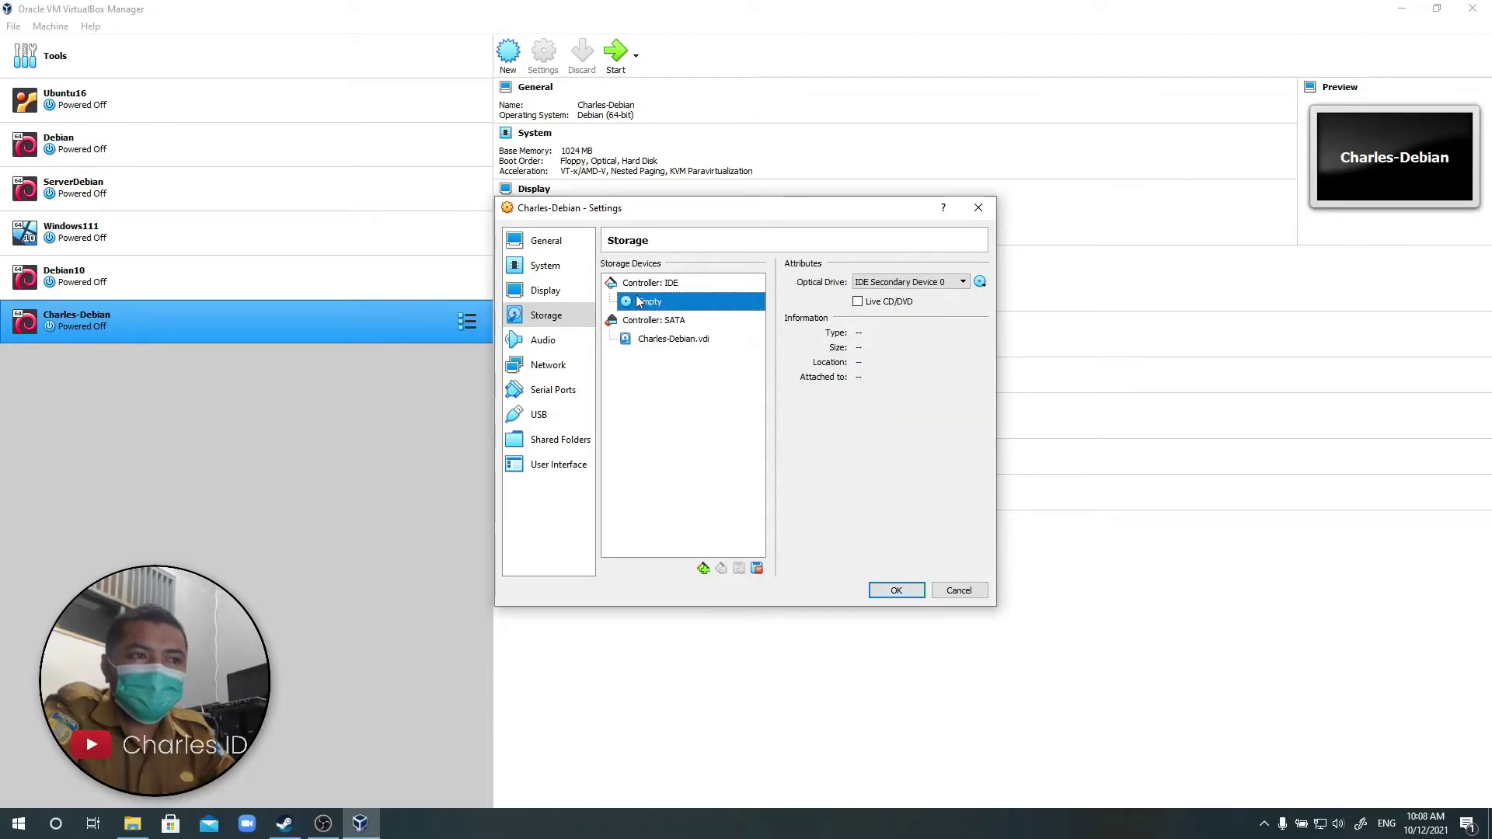
left_click(981, 283)
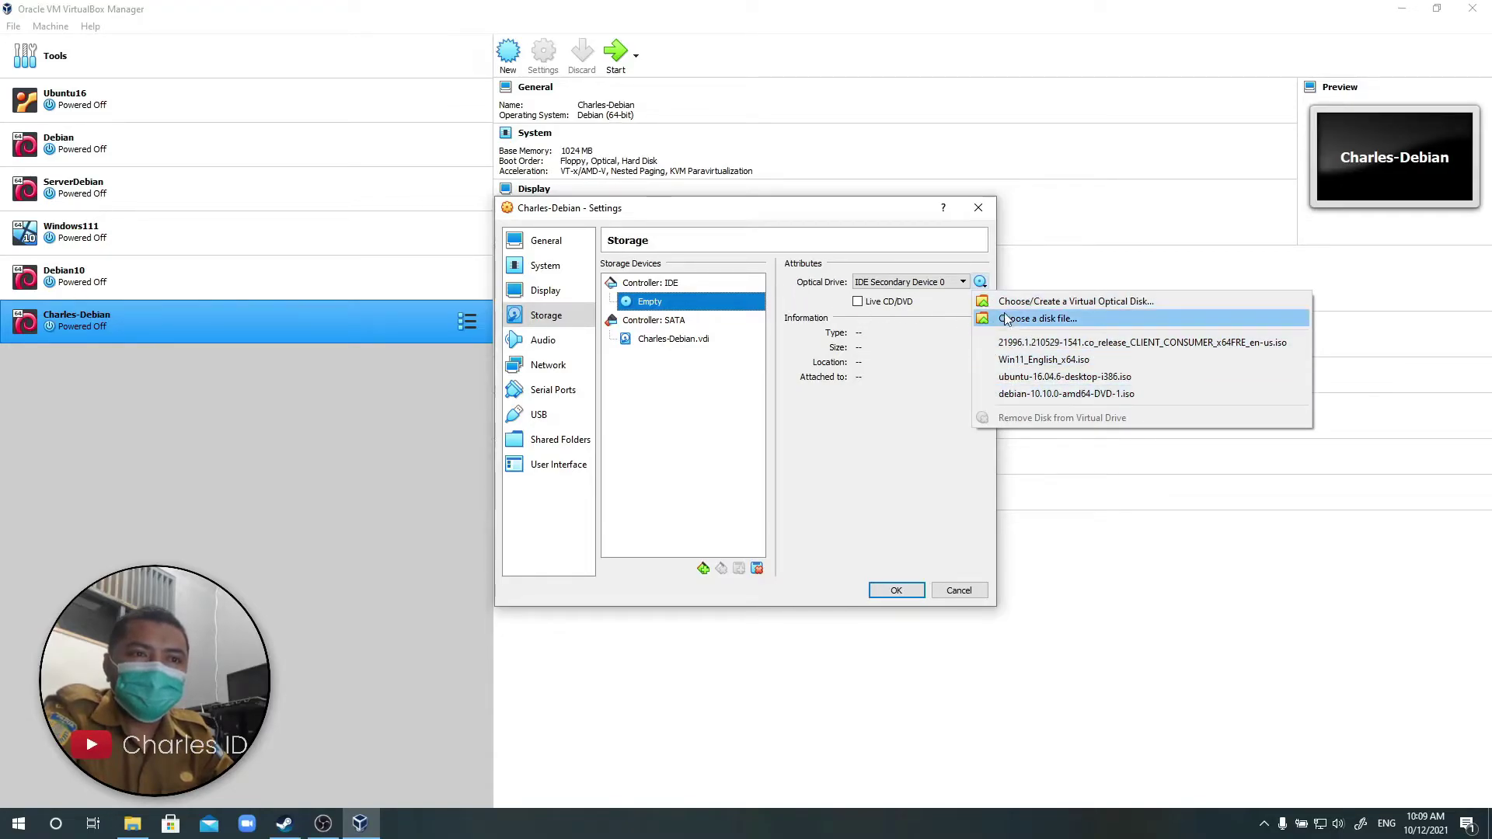
left_click(1057, 321)
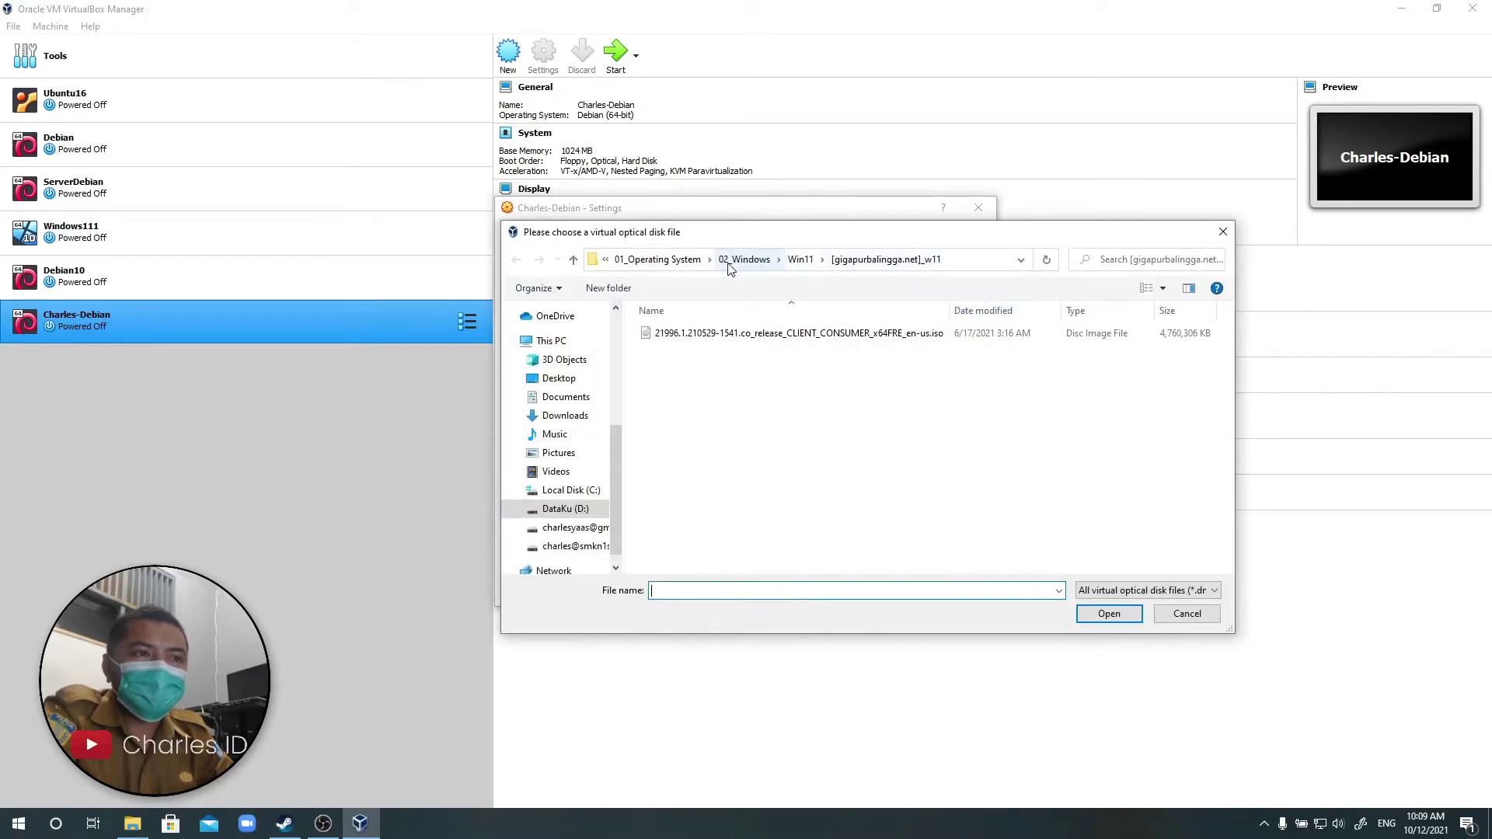
left_click(673, 261)
double_click(682, 334)
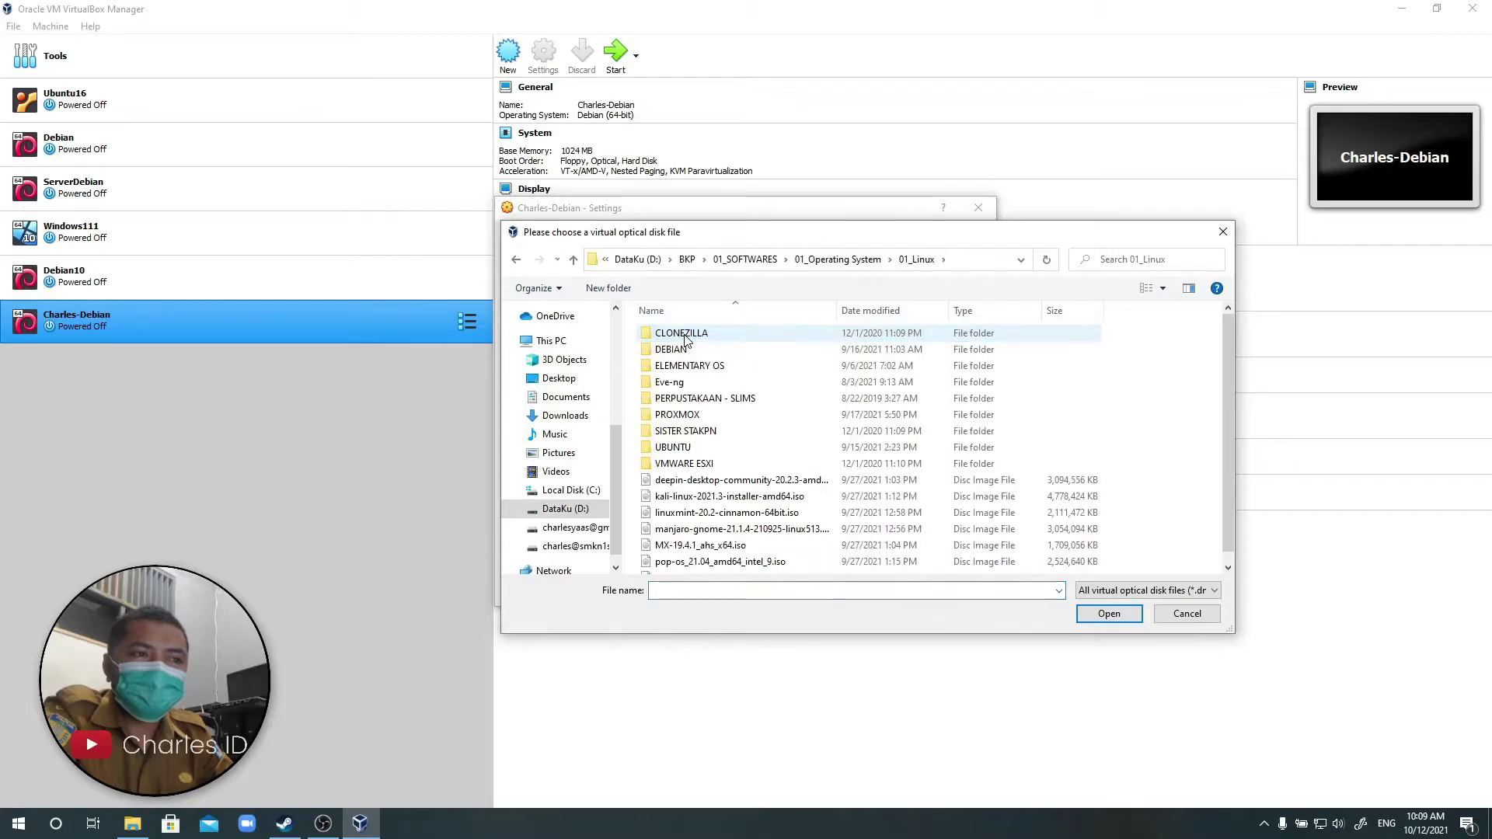
double_click(688, 349)
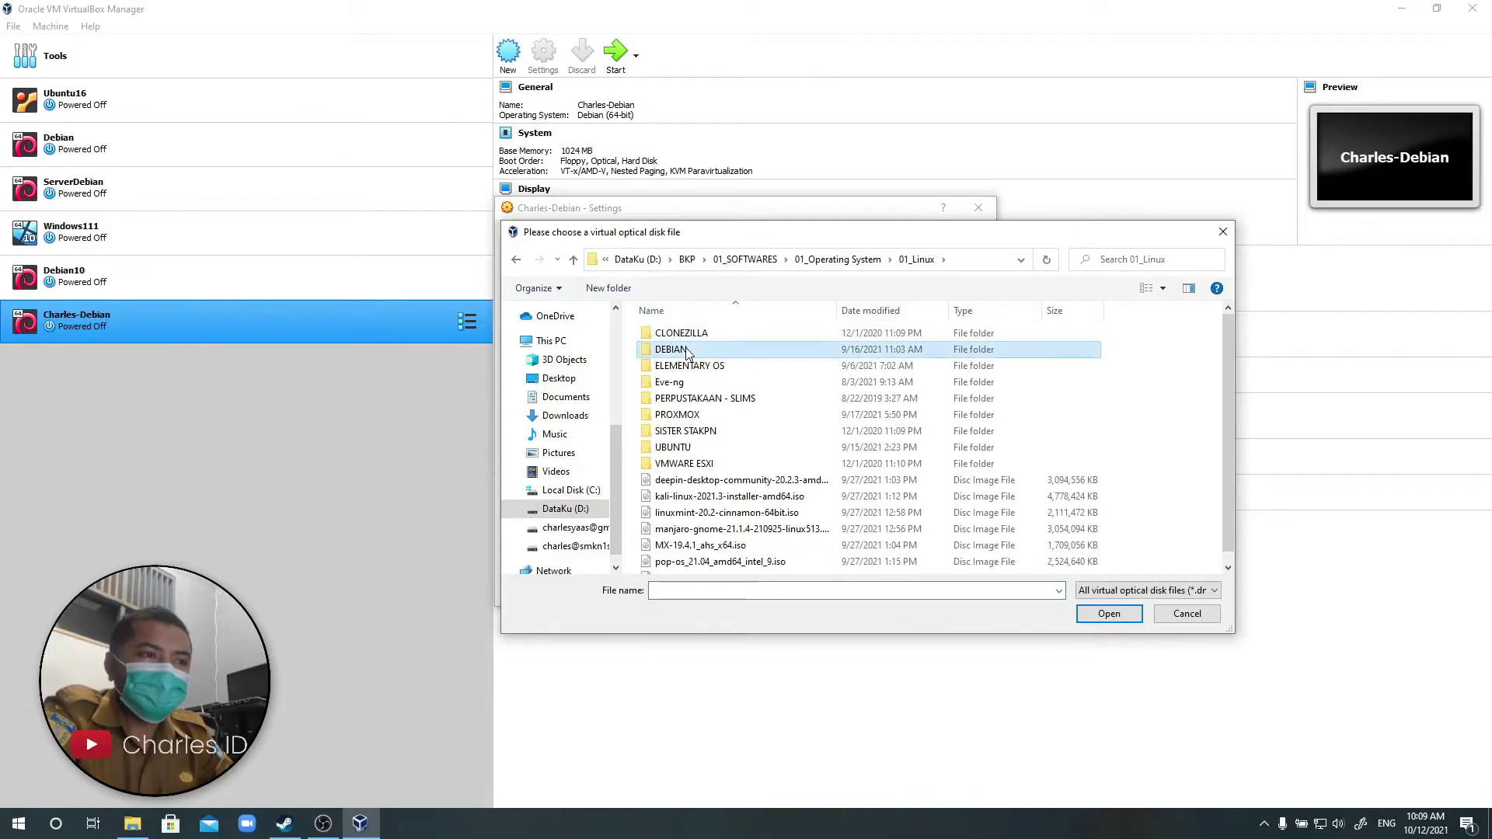
left_click(708, 337)
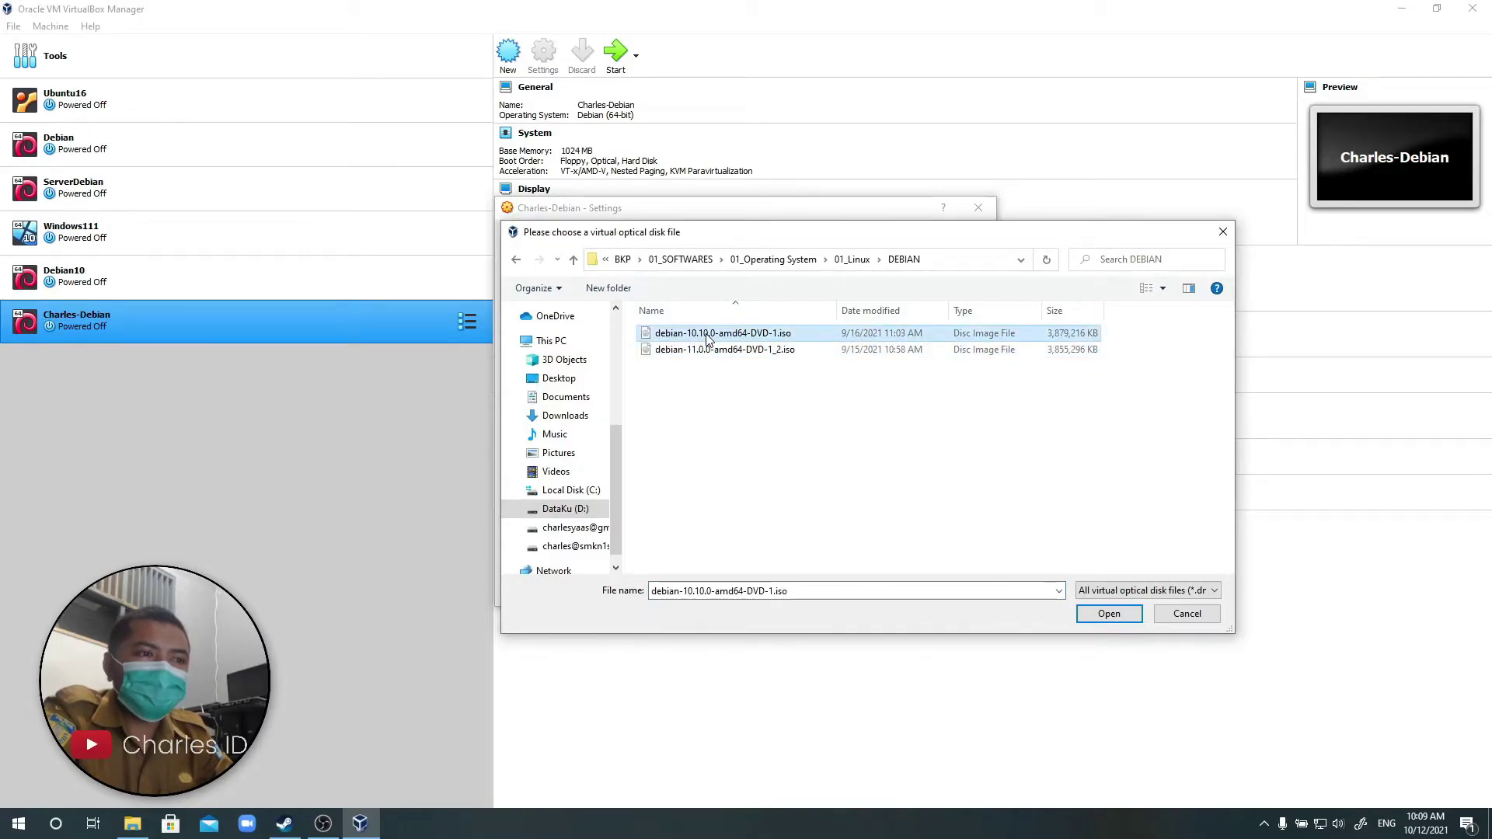
left_click(1110, 614)
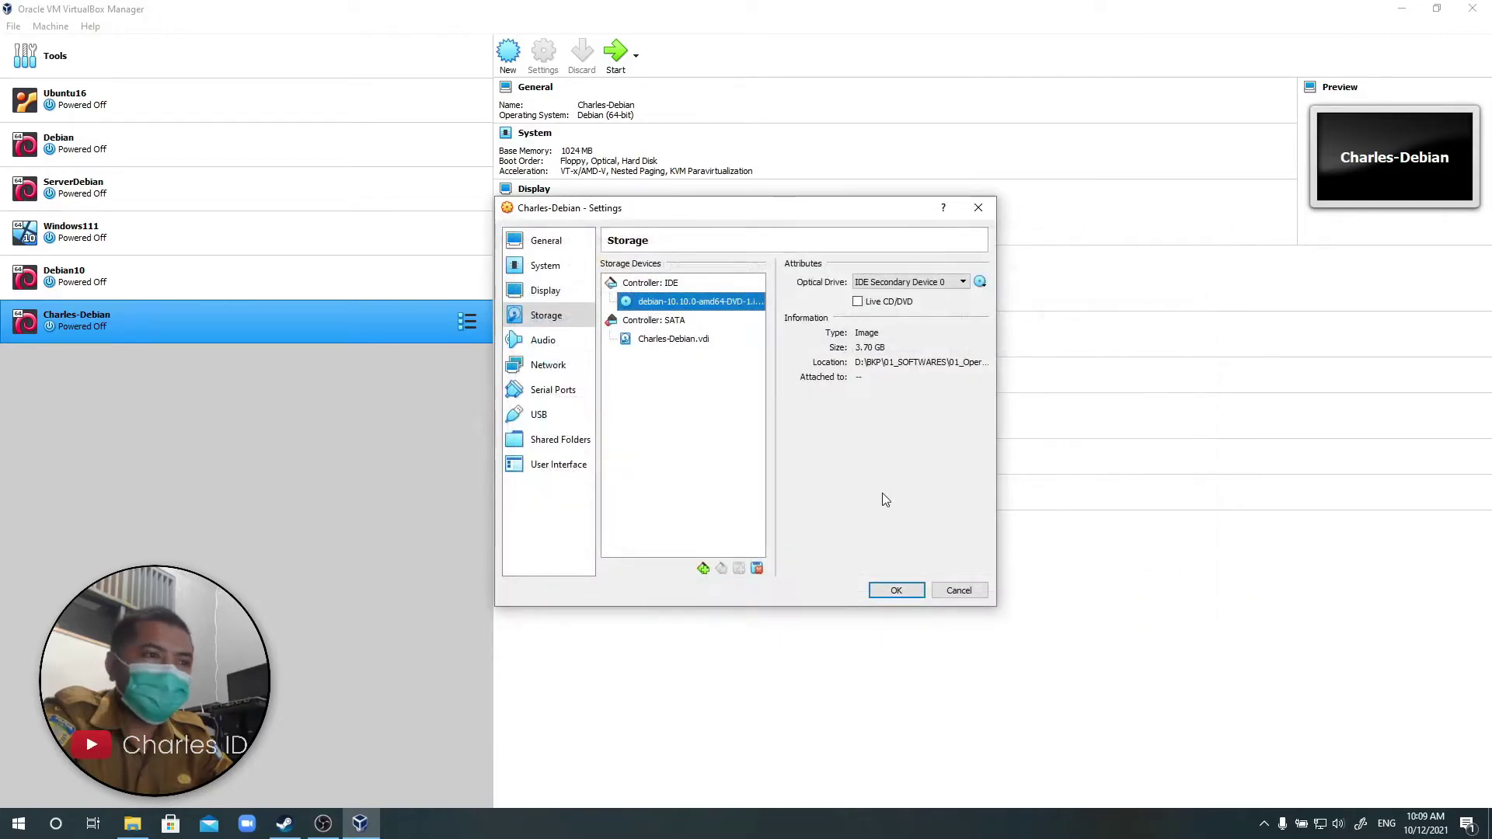
Attach Adapter 1 to Internal Network 'intnet' and save the settings.
left_click(555, 369)
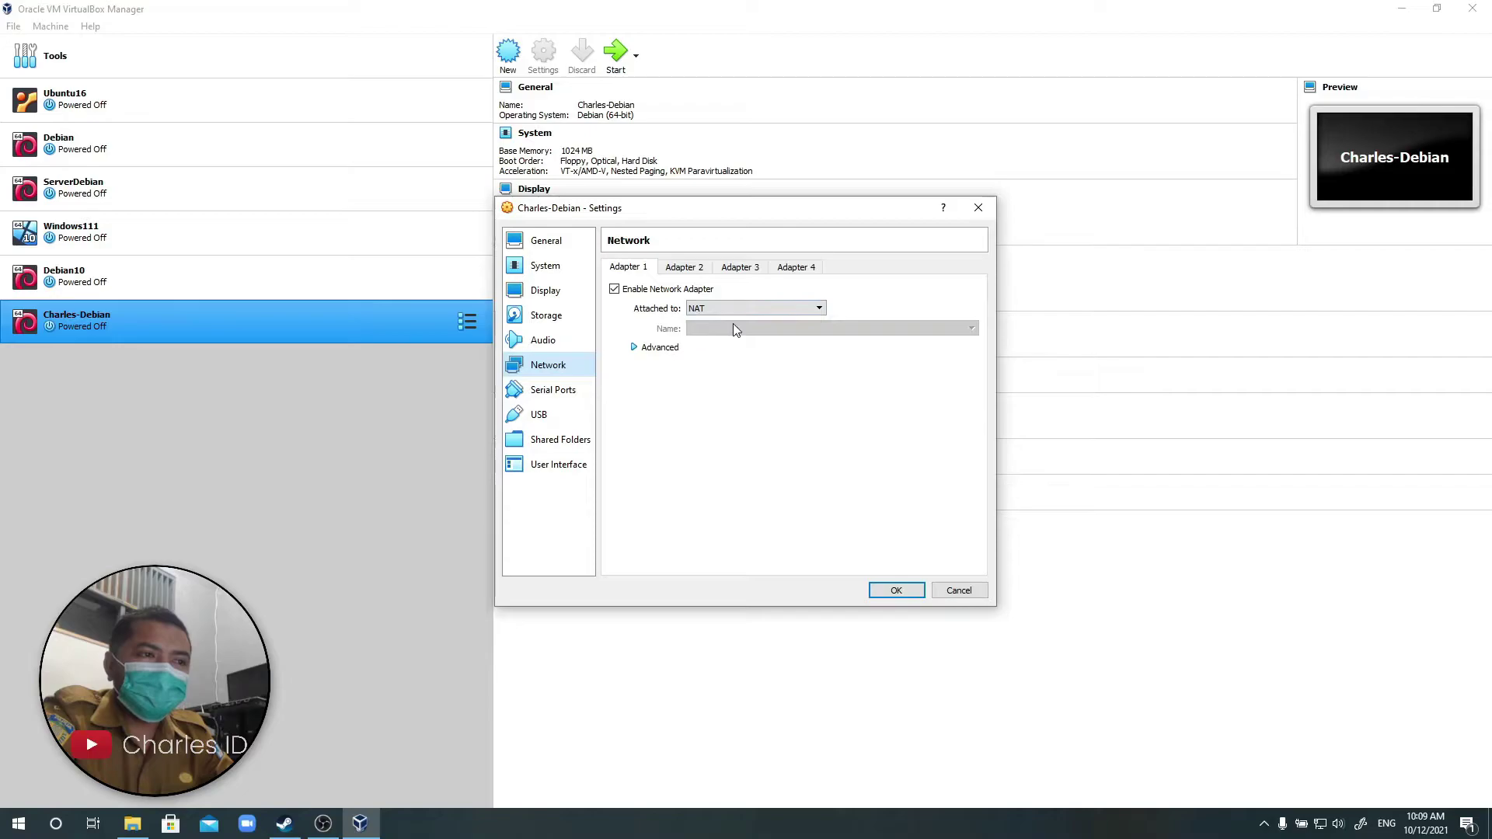
left_click(773, 308)
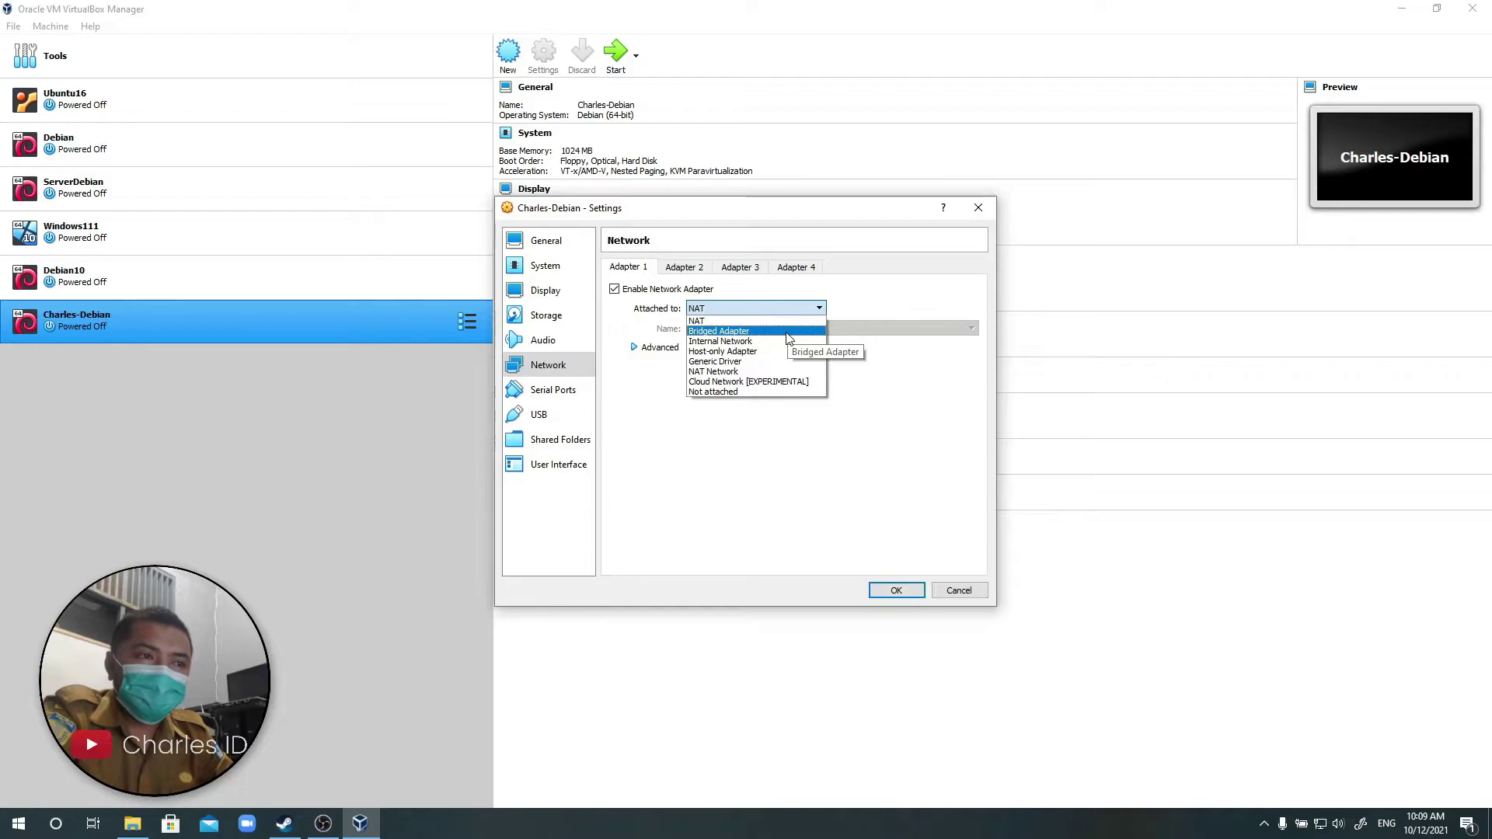
left_click(788, 342)
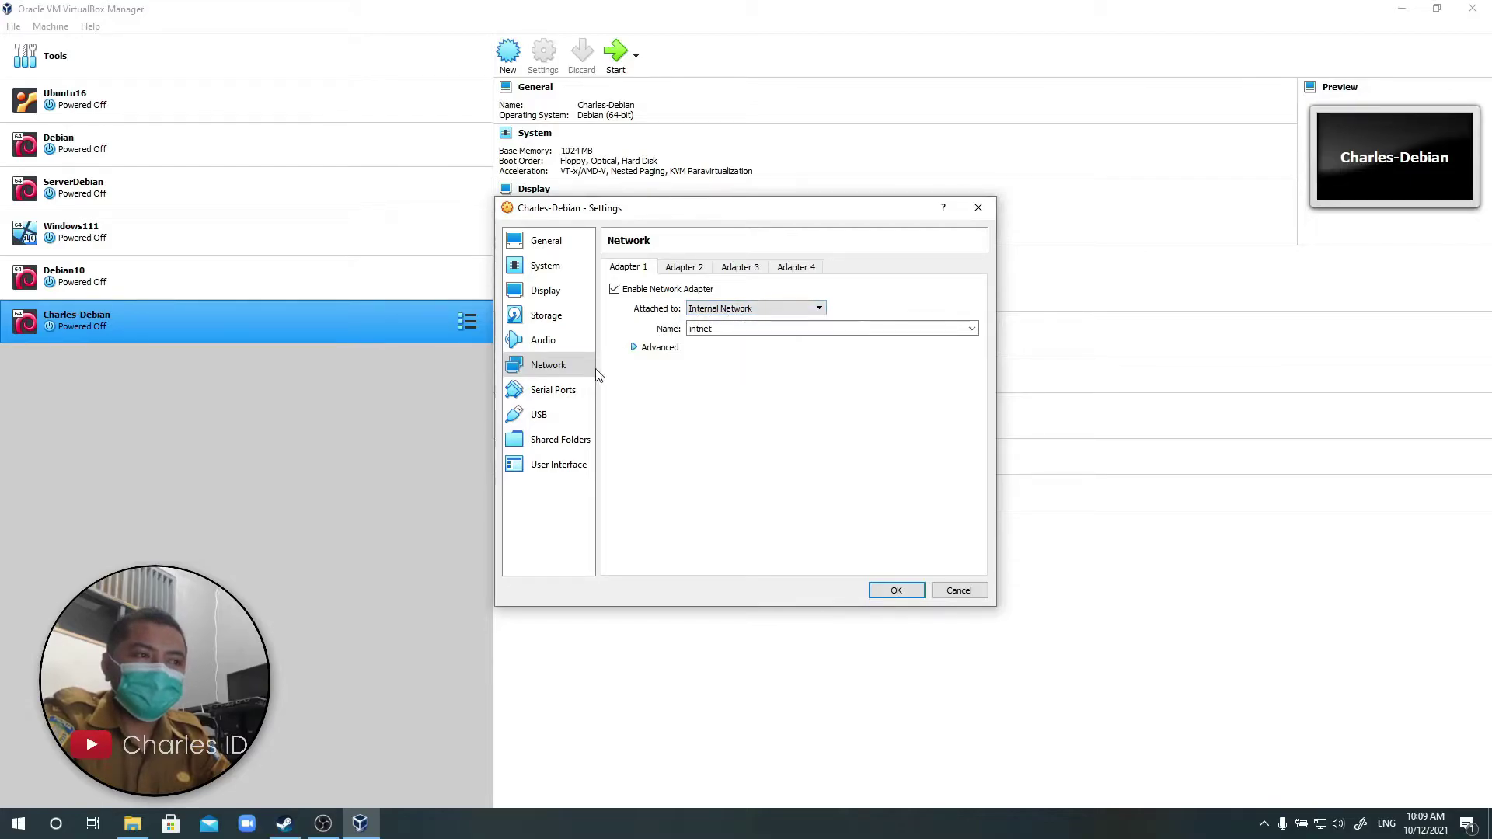
left_click(909, 590)
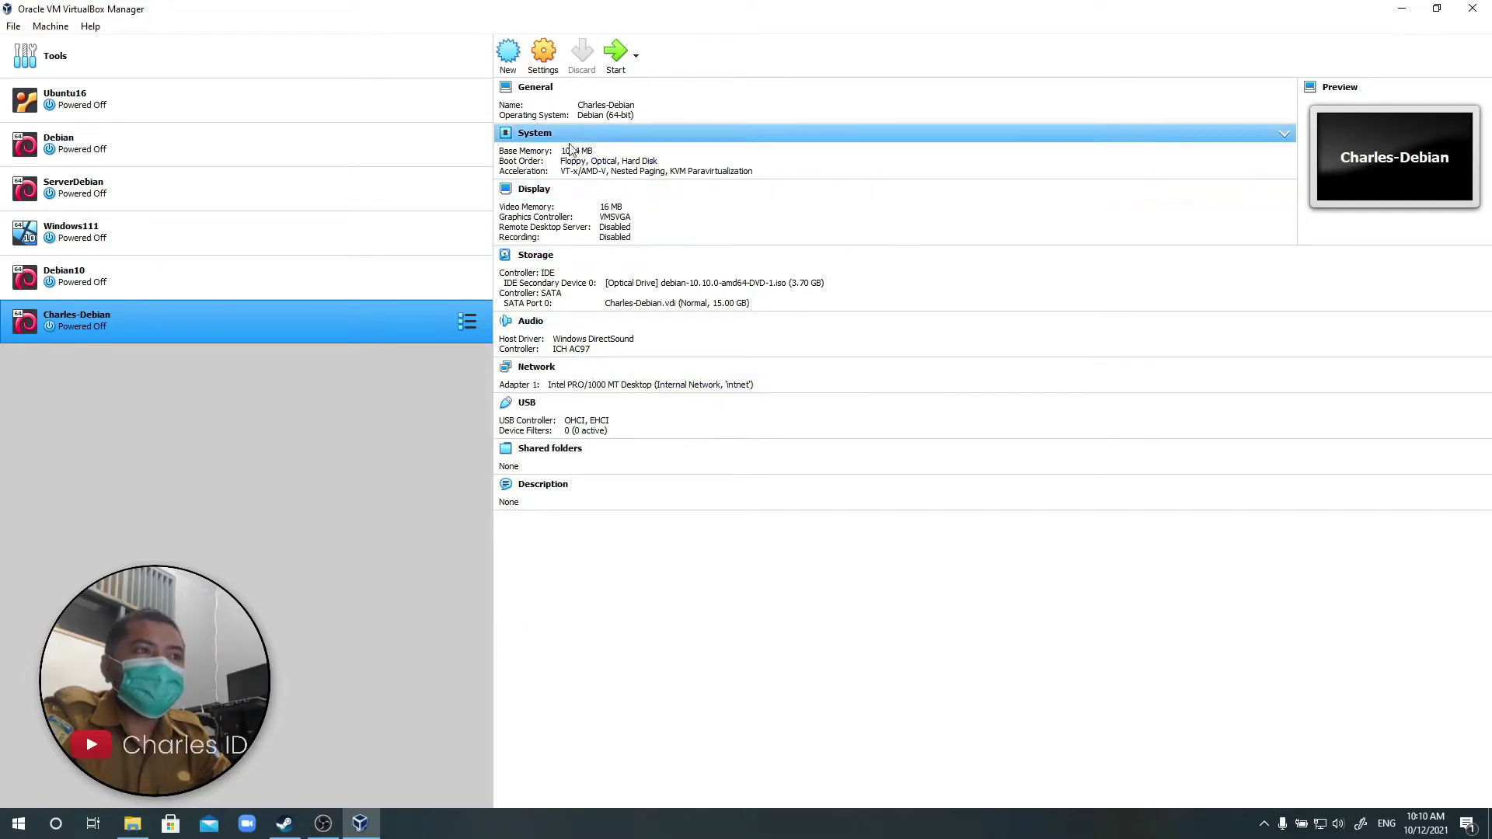
Boot the Debian VM and move its window into clear view, with OBS minimized.
left_click(612, 58)
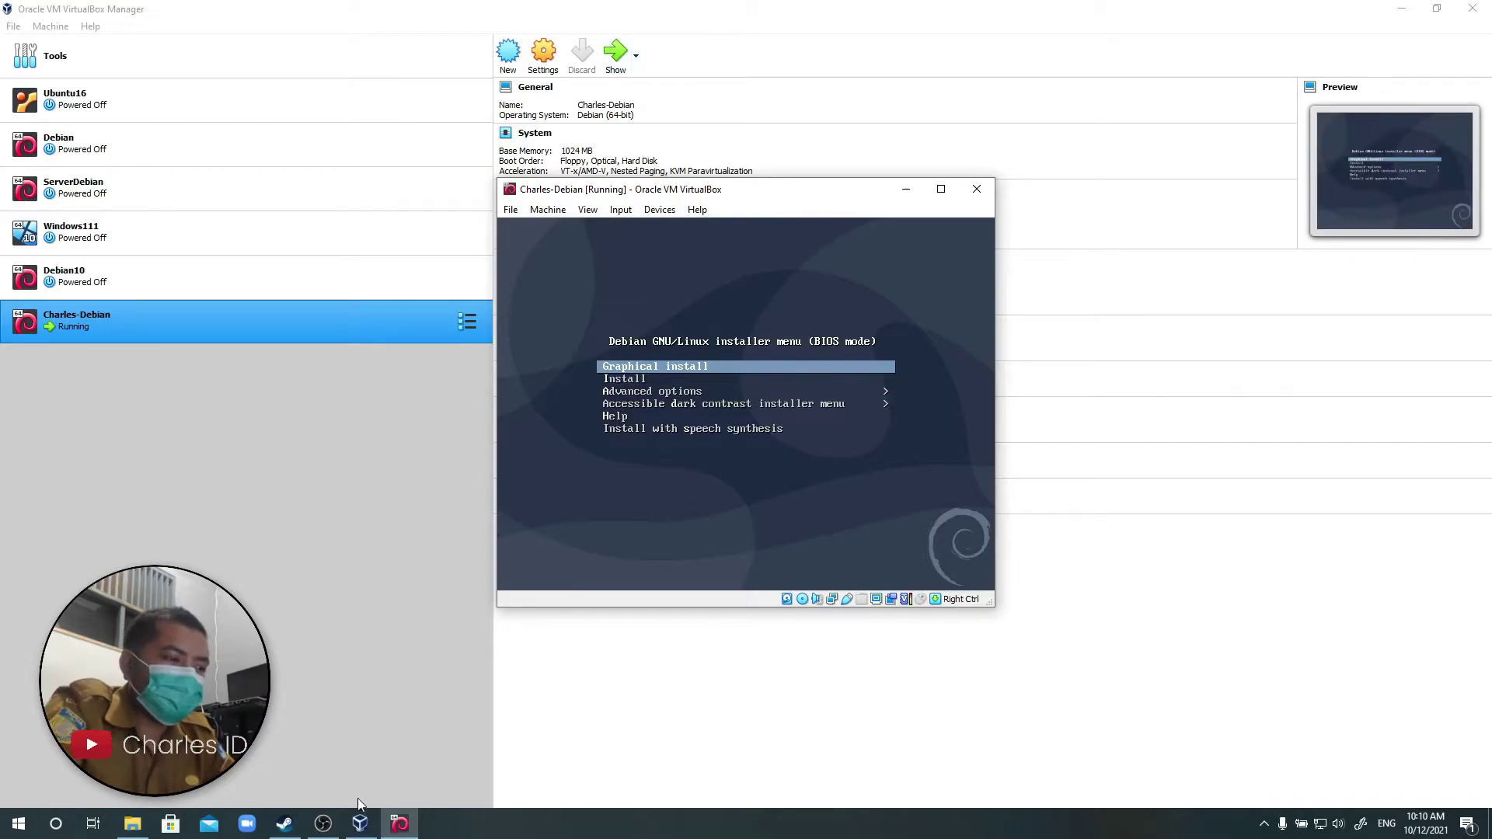
left_click(327, 826)
left_click(335, 829)
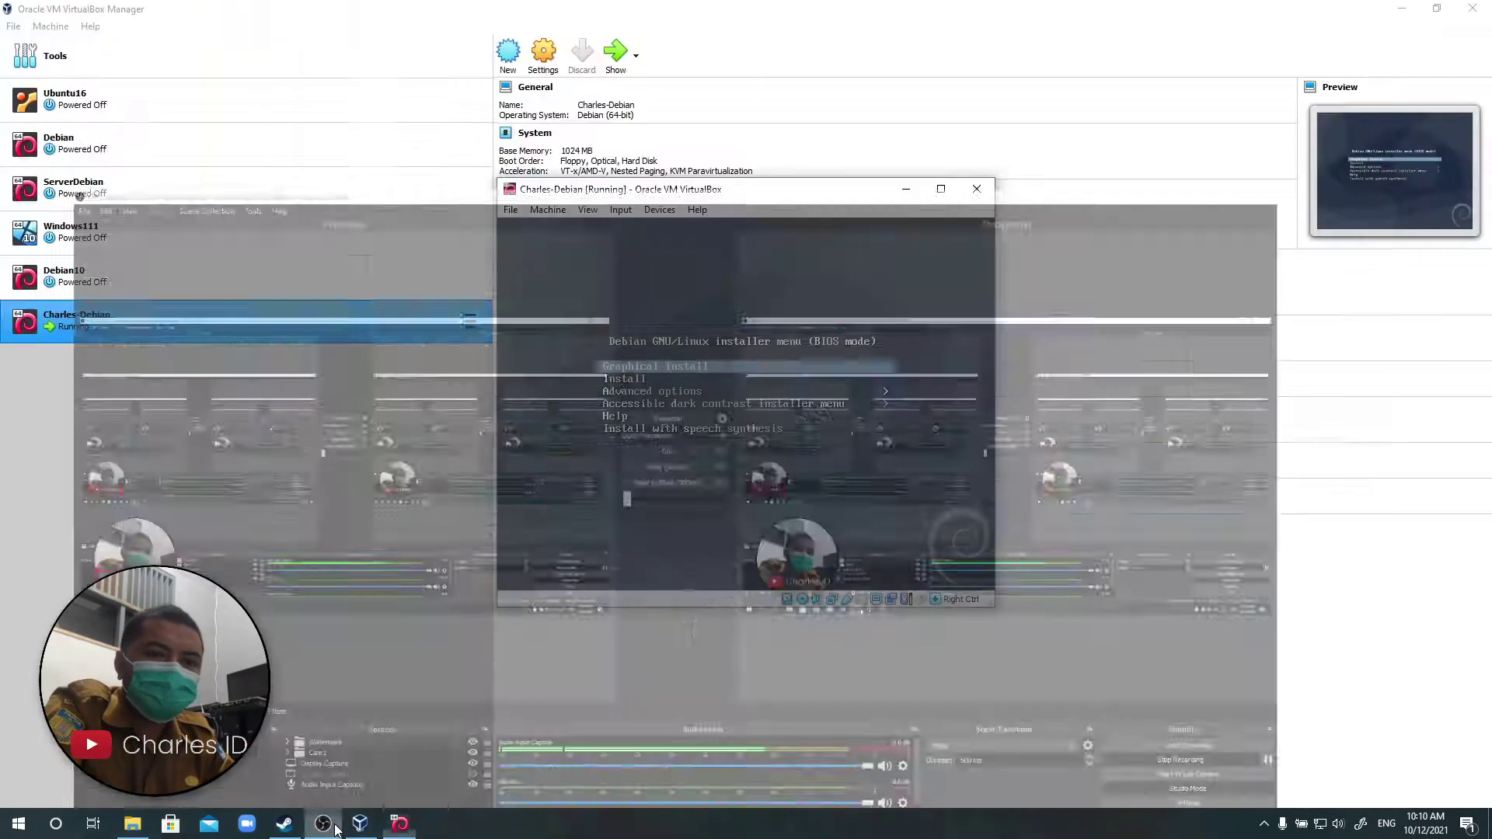
left_click_drag(772, 196, 827, 181)
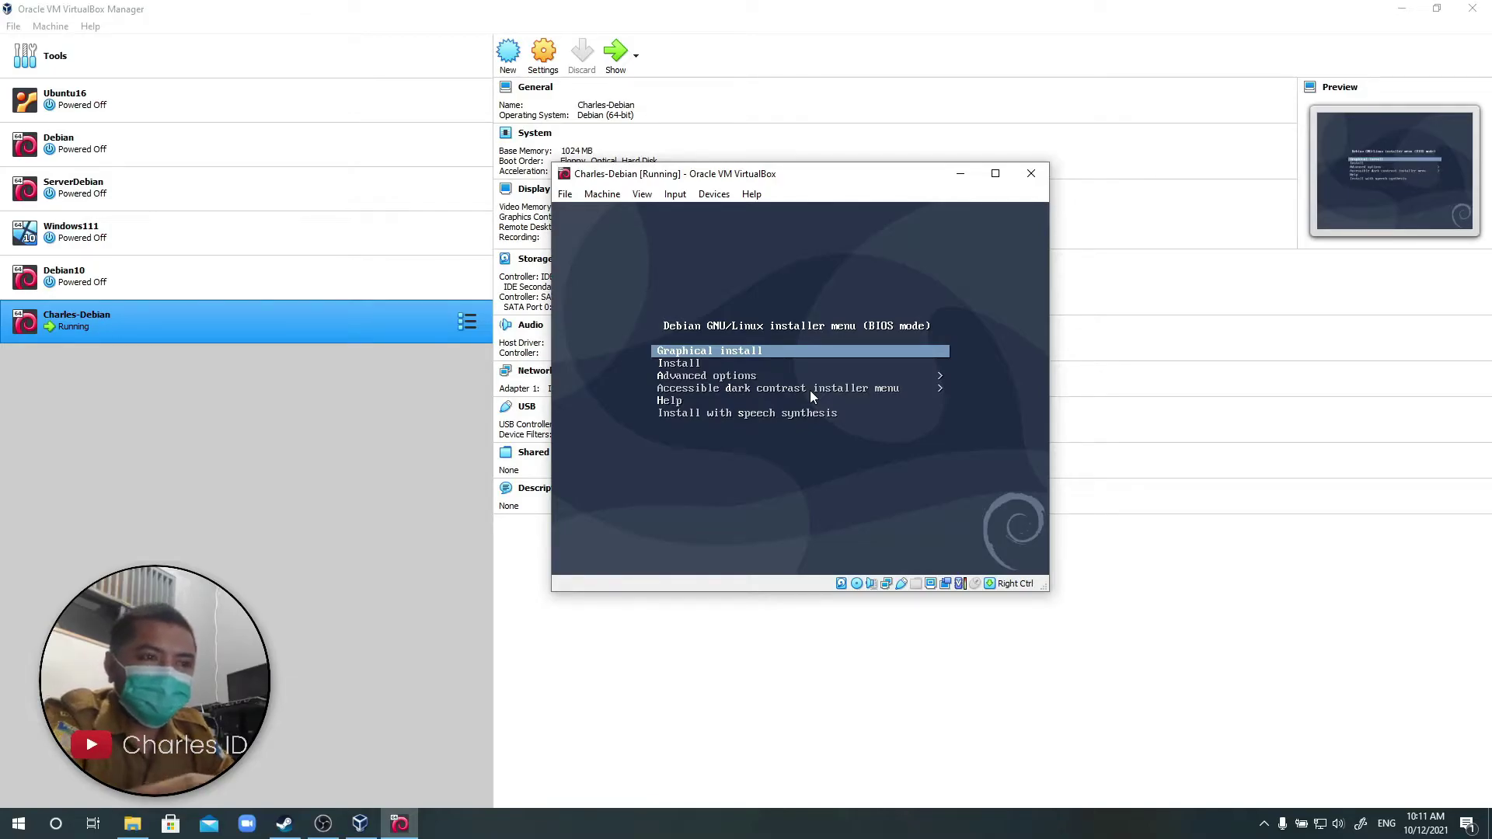
Highlight the text-mode Install entry instead of Graphical install in the boot menu.
key("Down")
key("Down")
key("Down")
key("Down")
key("Down")
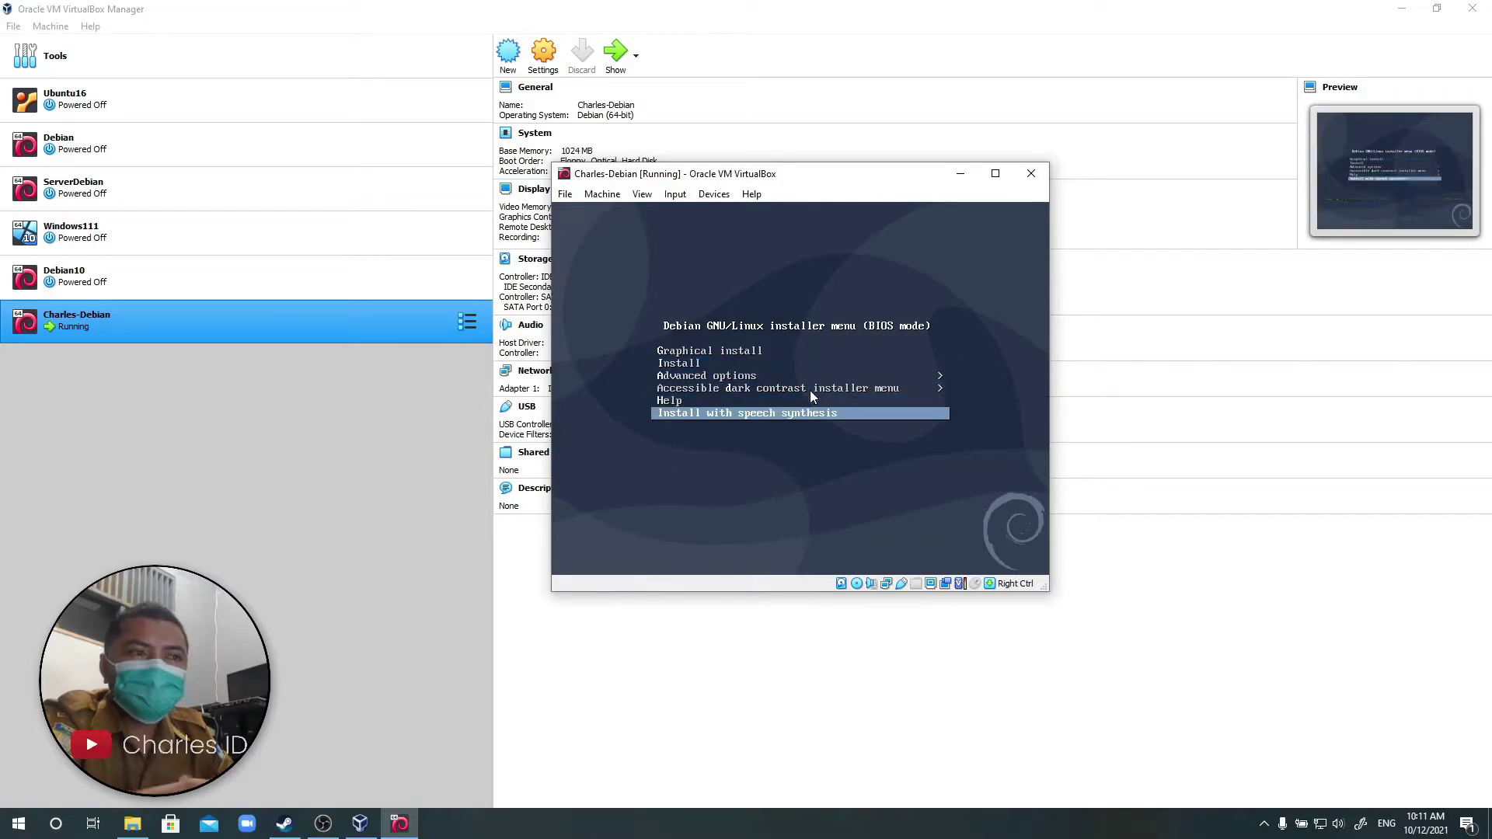
key("Up")
key("Up")
key("Up")
key("Up")
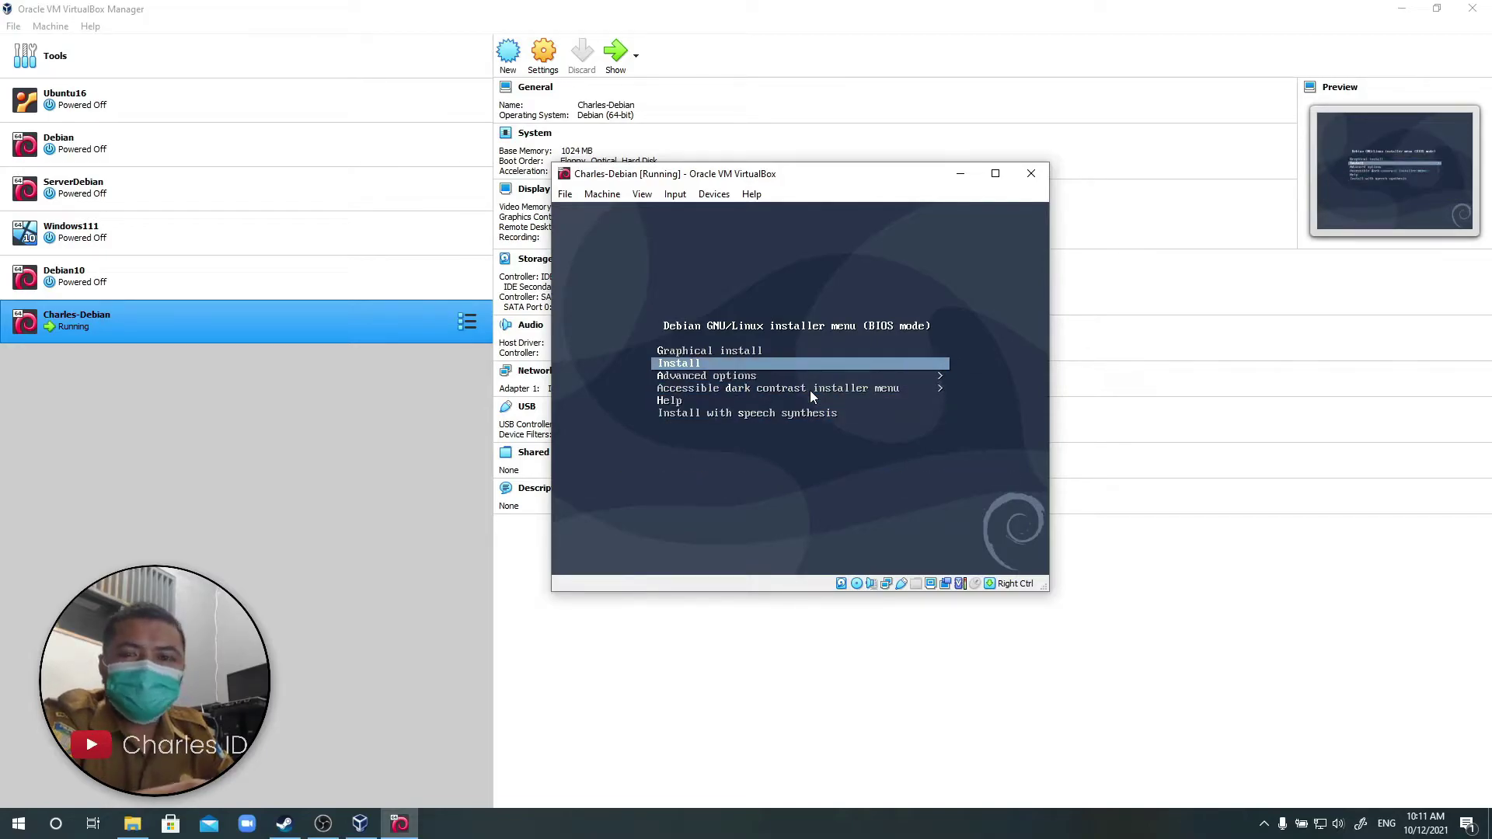
key("Up")
key("Down")
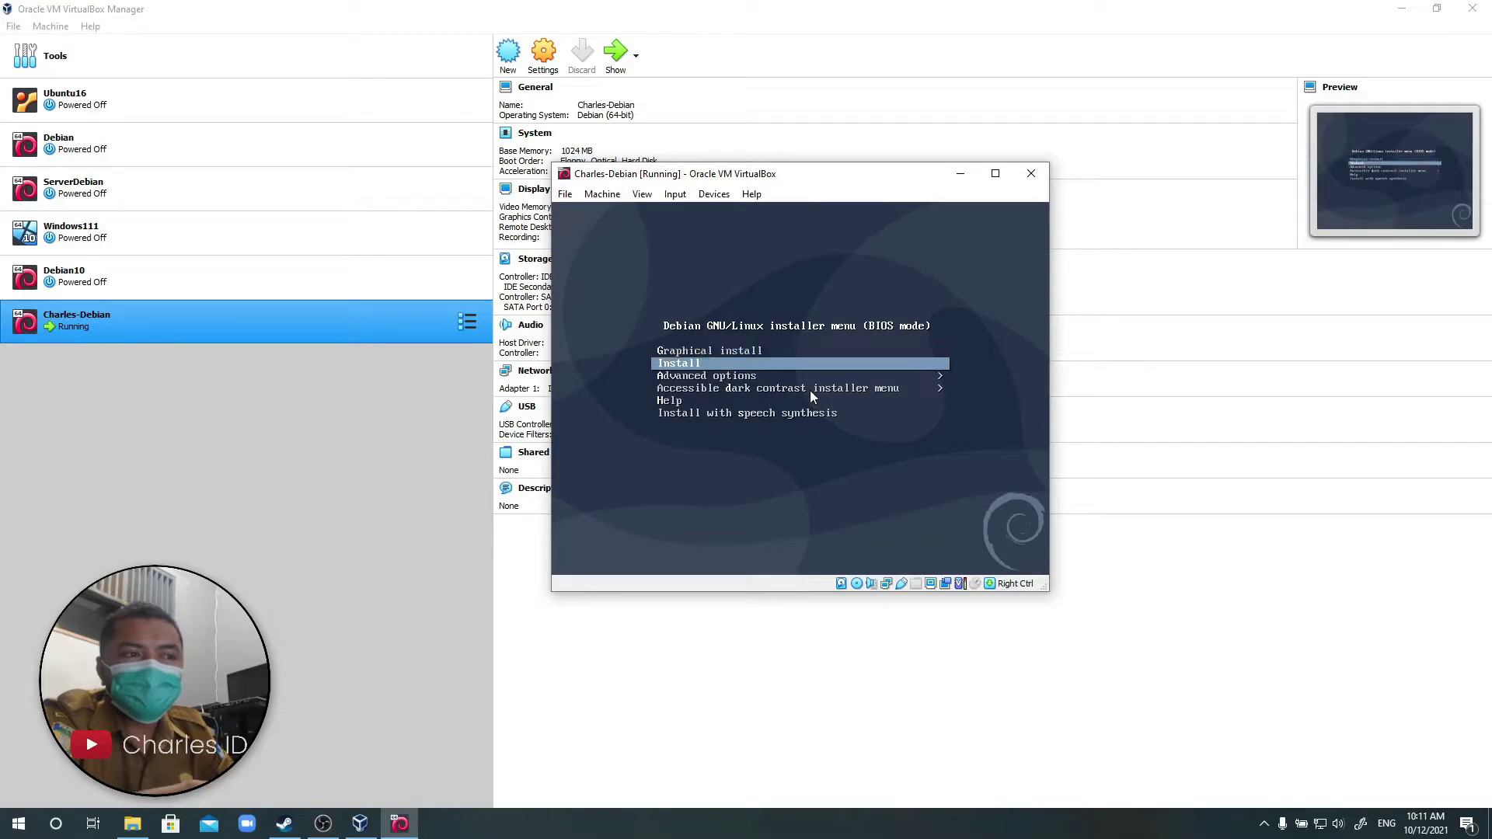
key("Up")
key("Down")
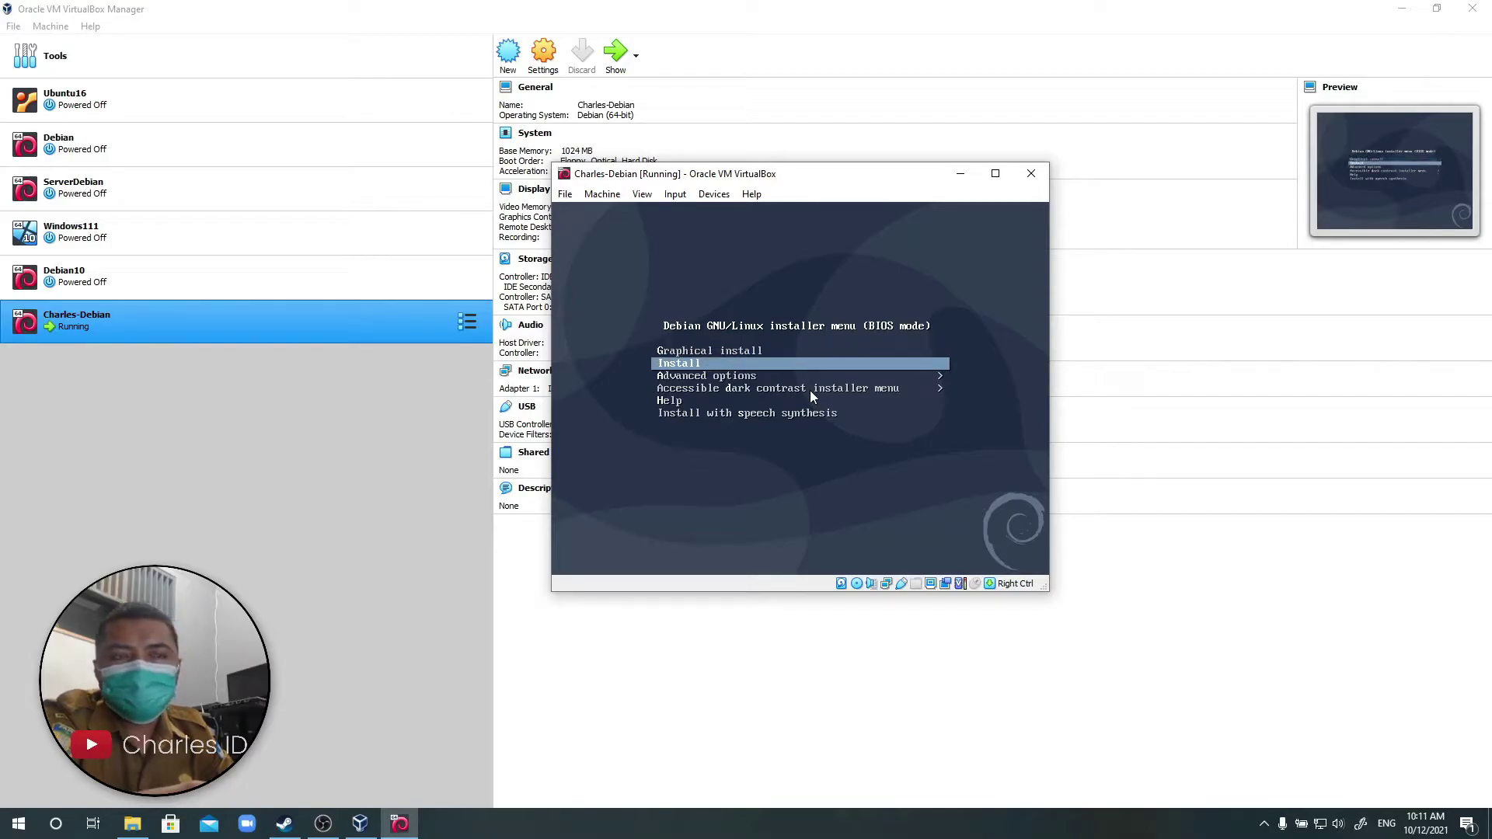
key("Up")
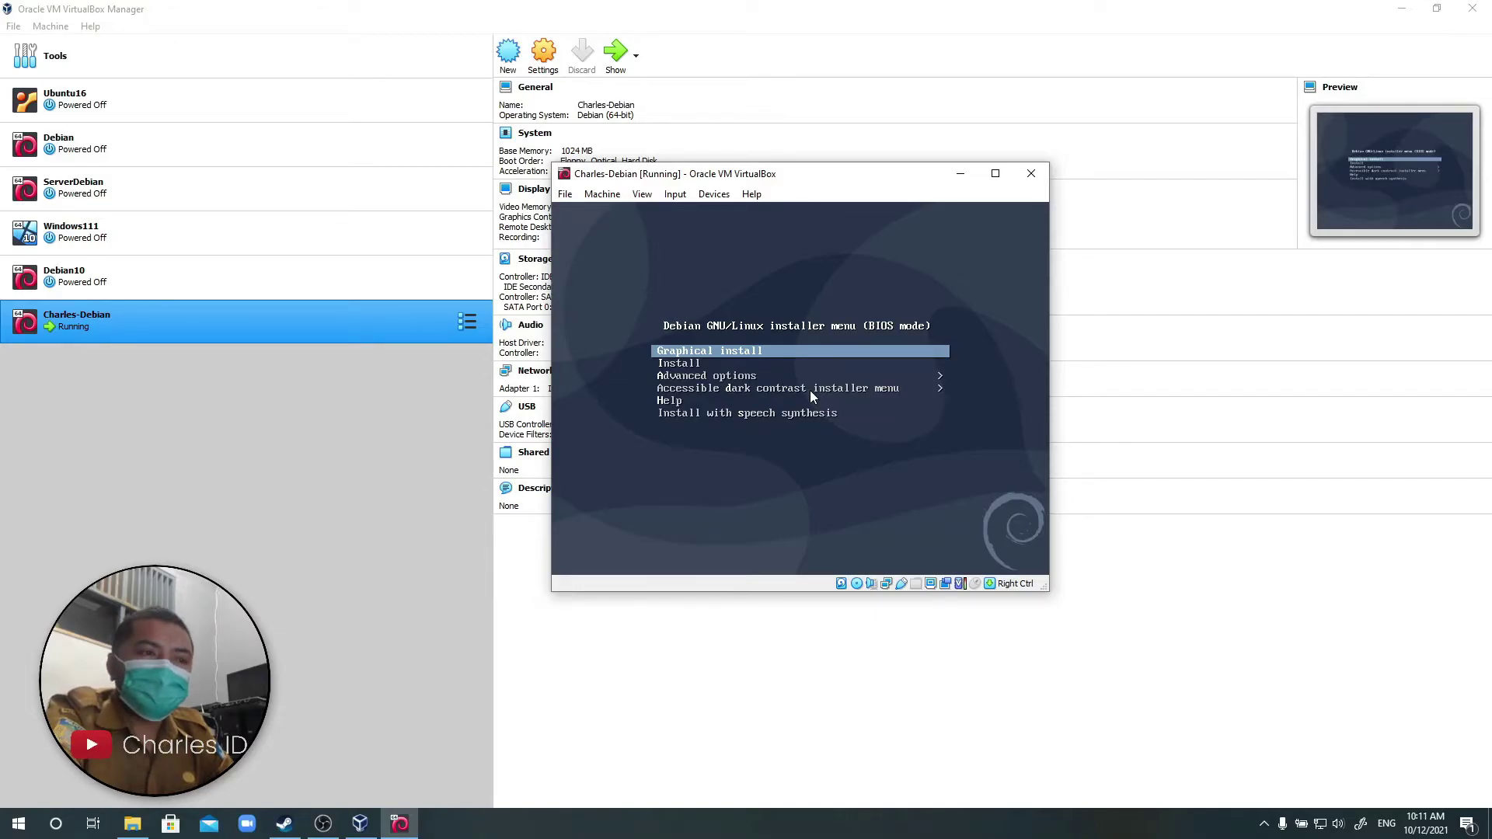
key("Down")
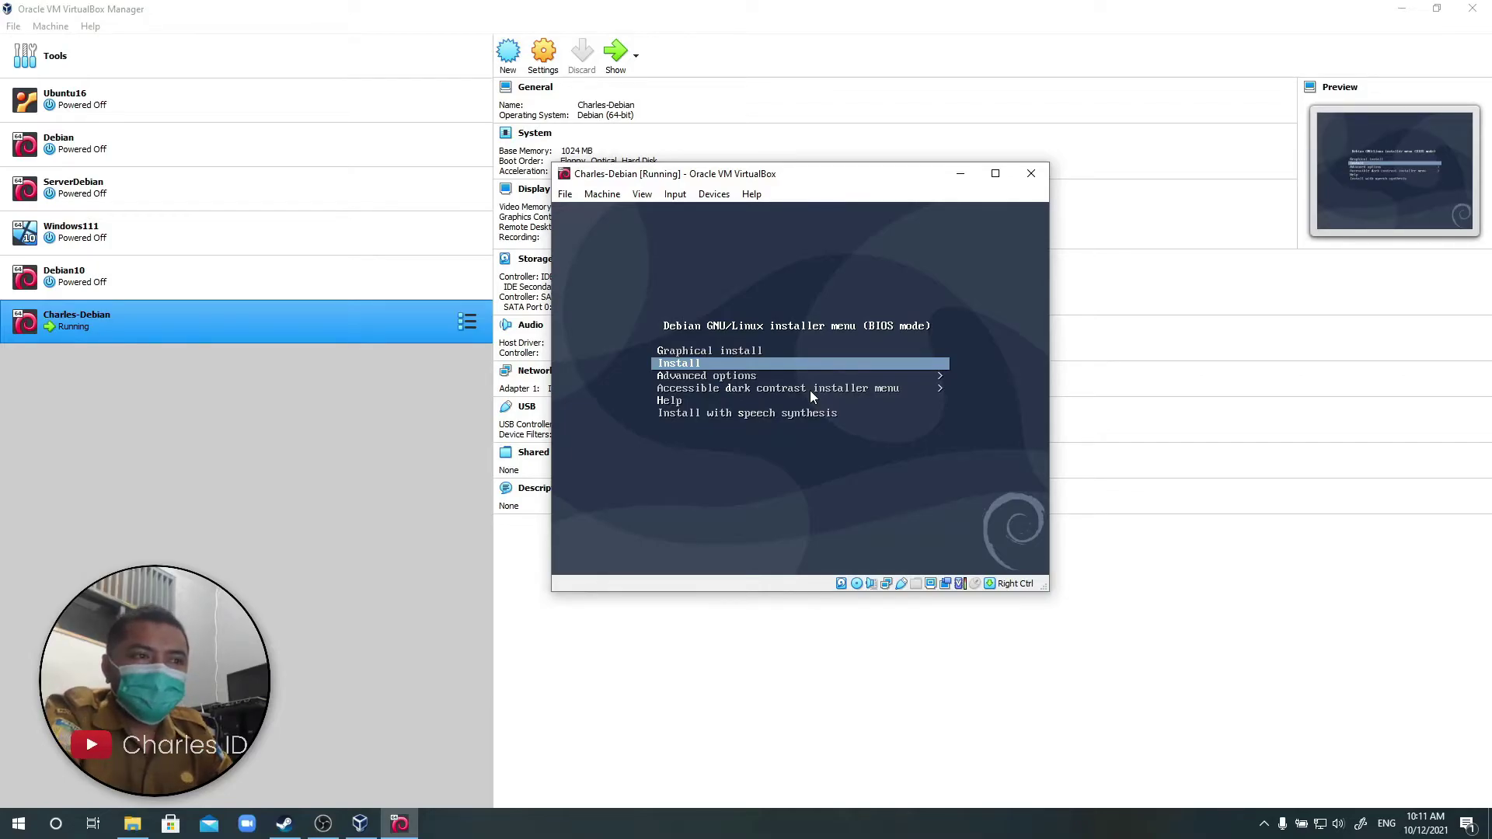
key("Up")
key("Down")
key("Up")
key("Down")
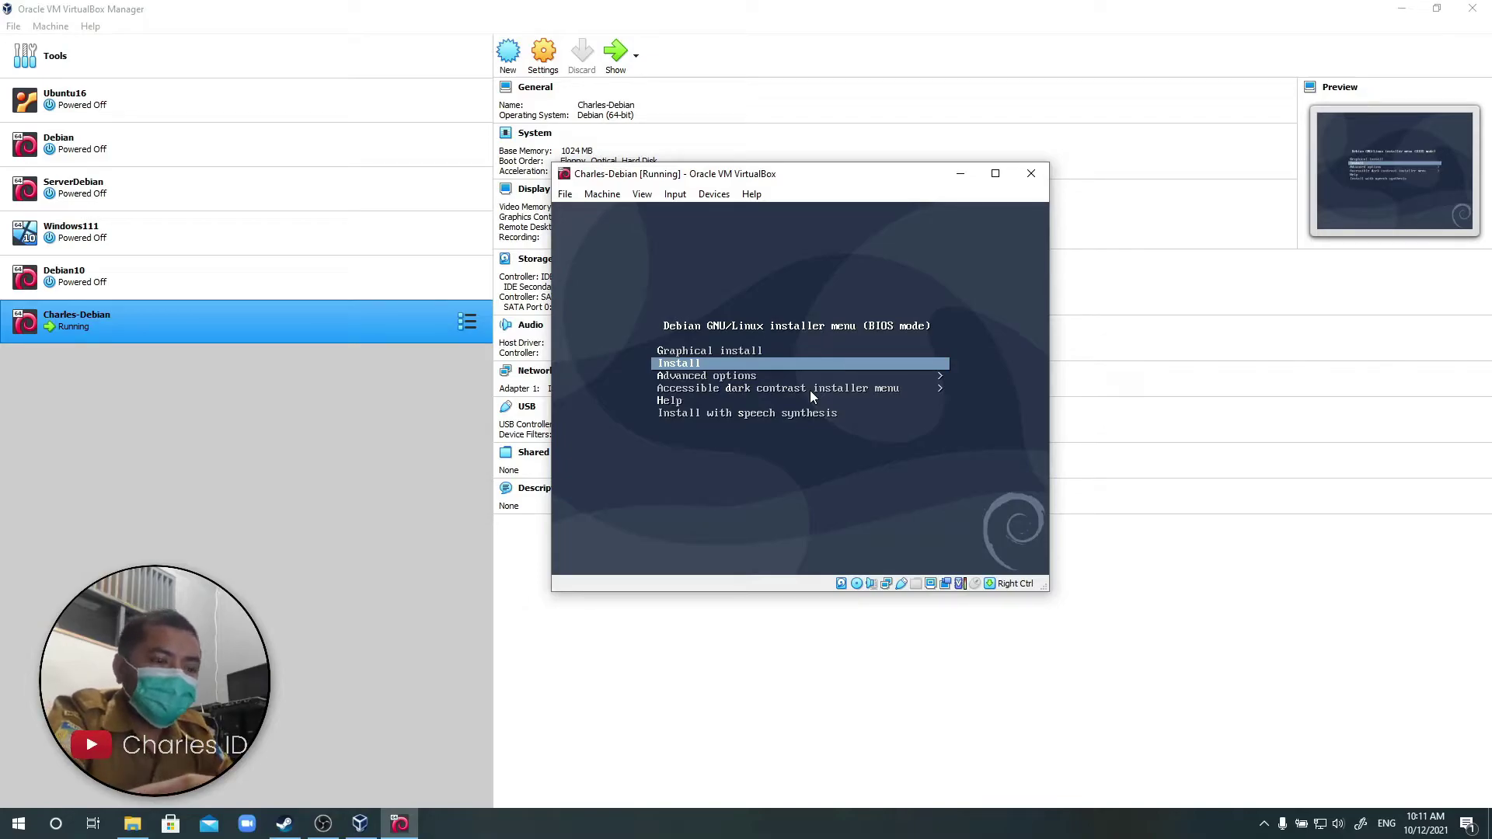
Start the text-mode installer in English and choose an 'other' location.
key("Return")
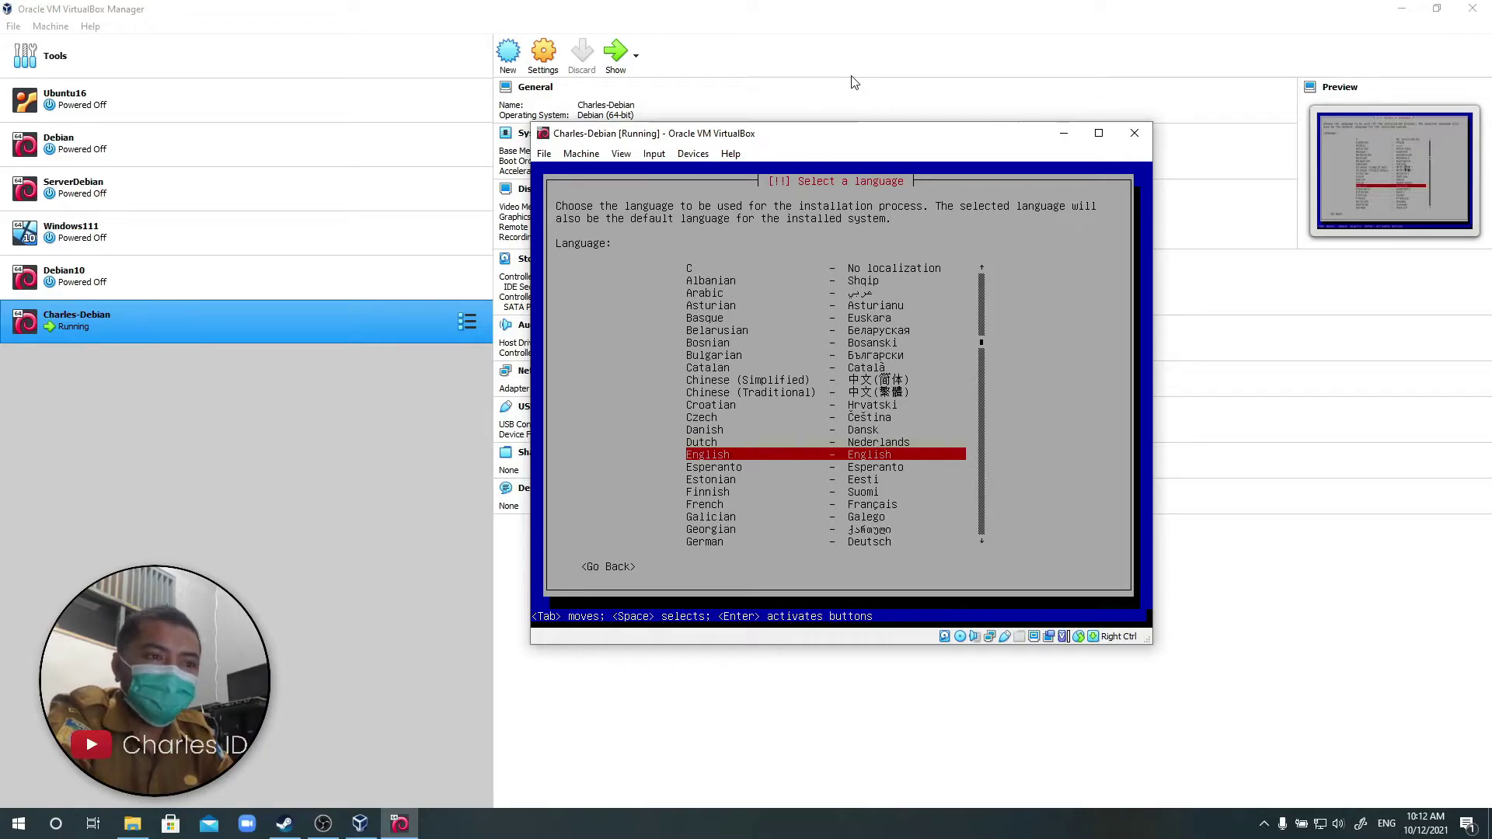
key("Return")
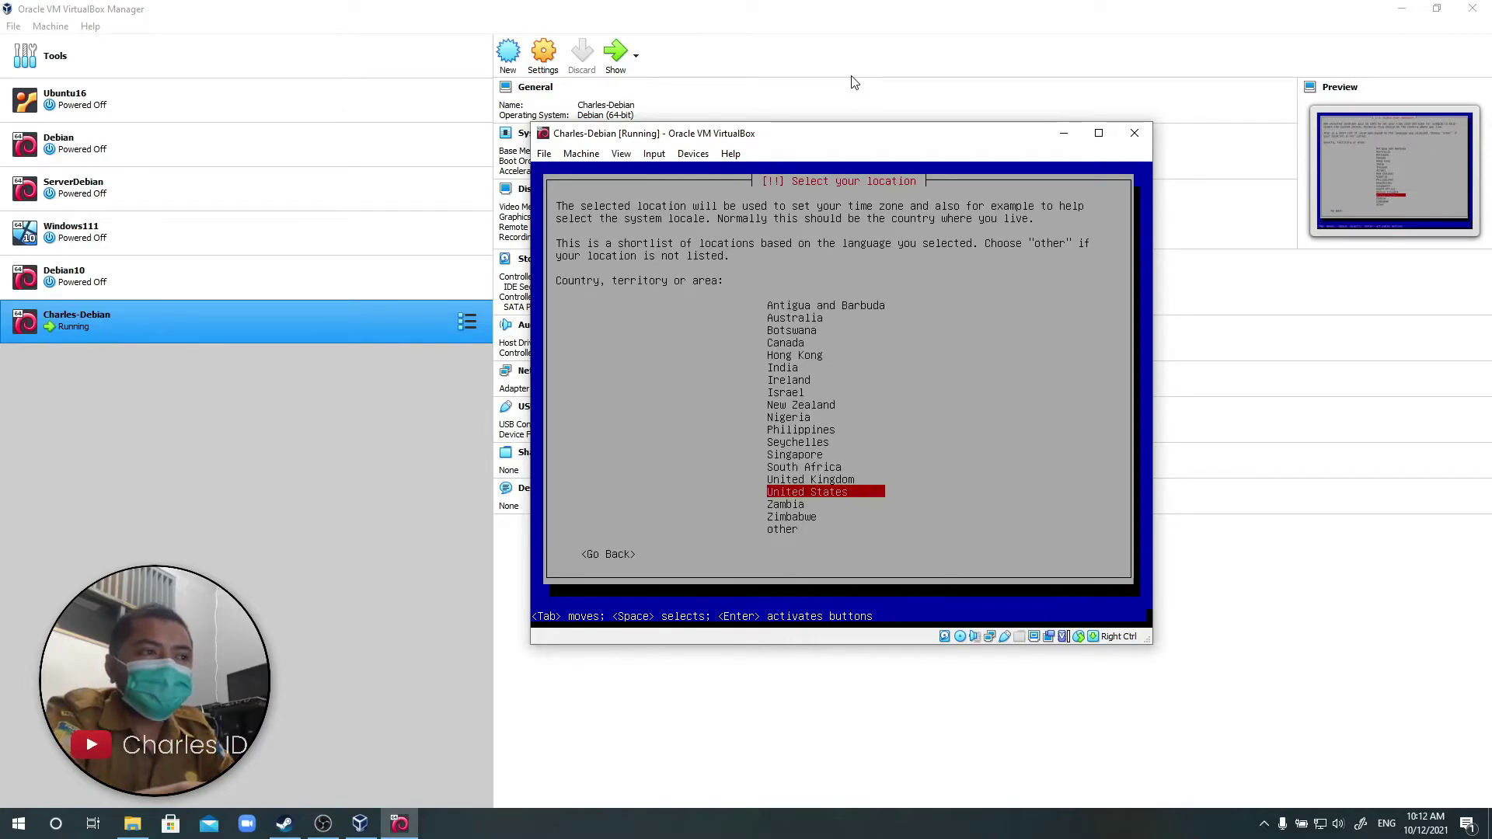
key("Down")
key("Down")
key("Down")
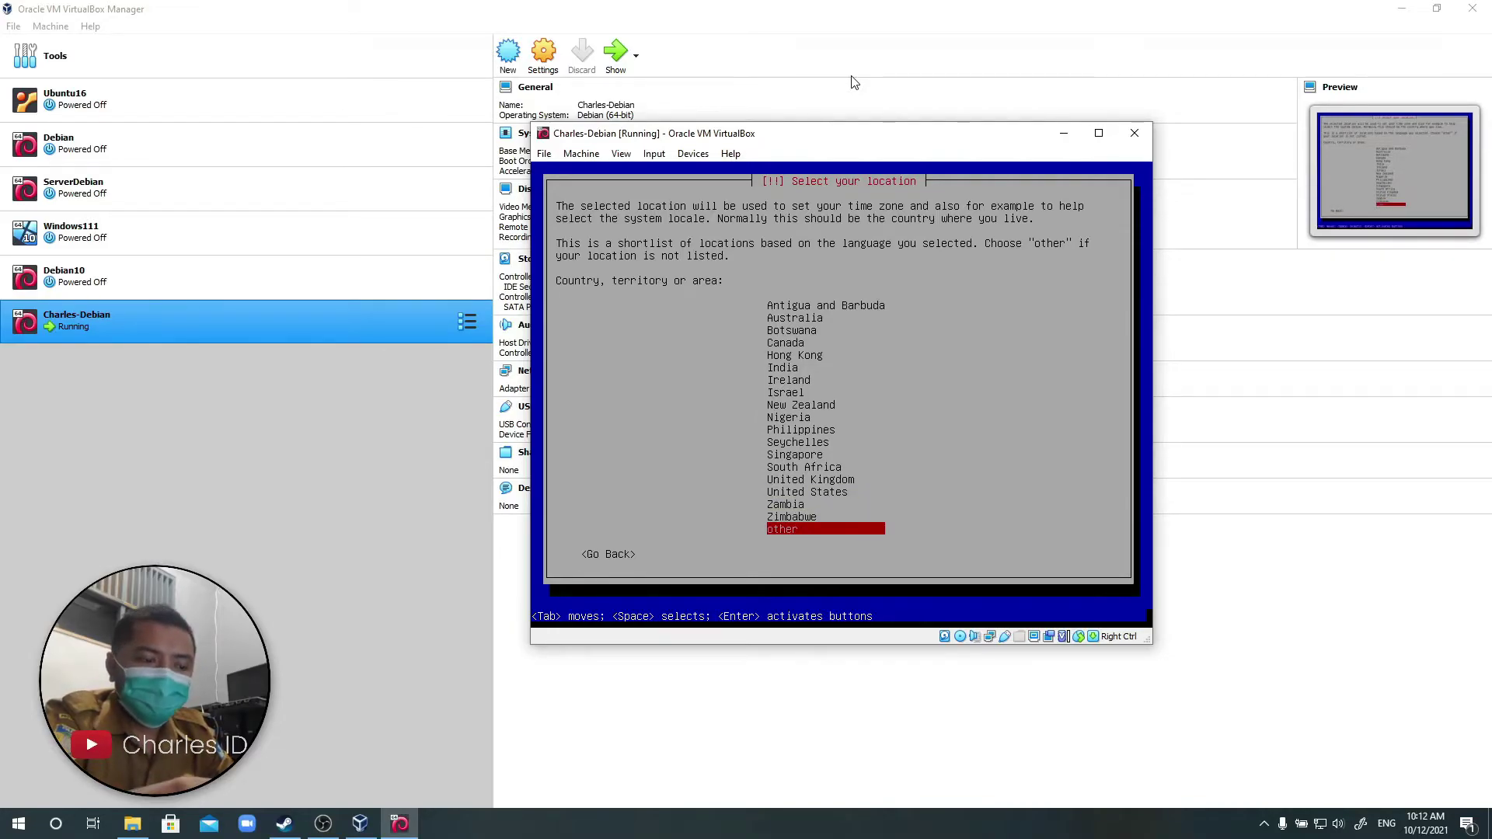
key("Return")
Set location to Asia > Indonesia, with en_US.UTF-8 locale and American English keymap.
key("Up")
key("Up")
key("Up")
key("Up")
key("Up")
key("Up")
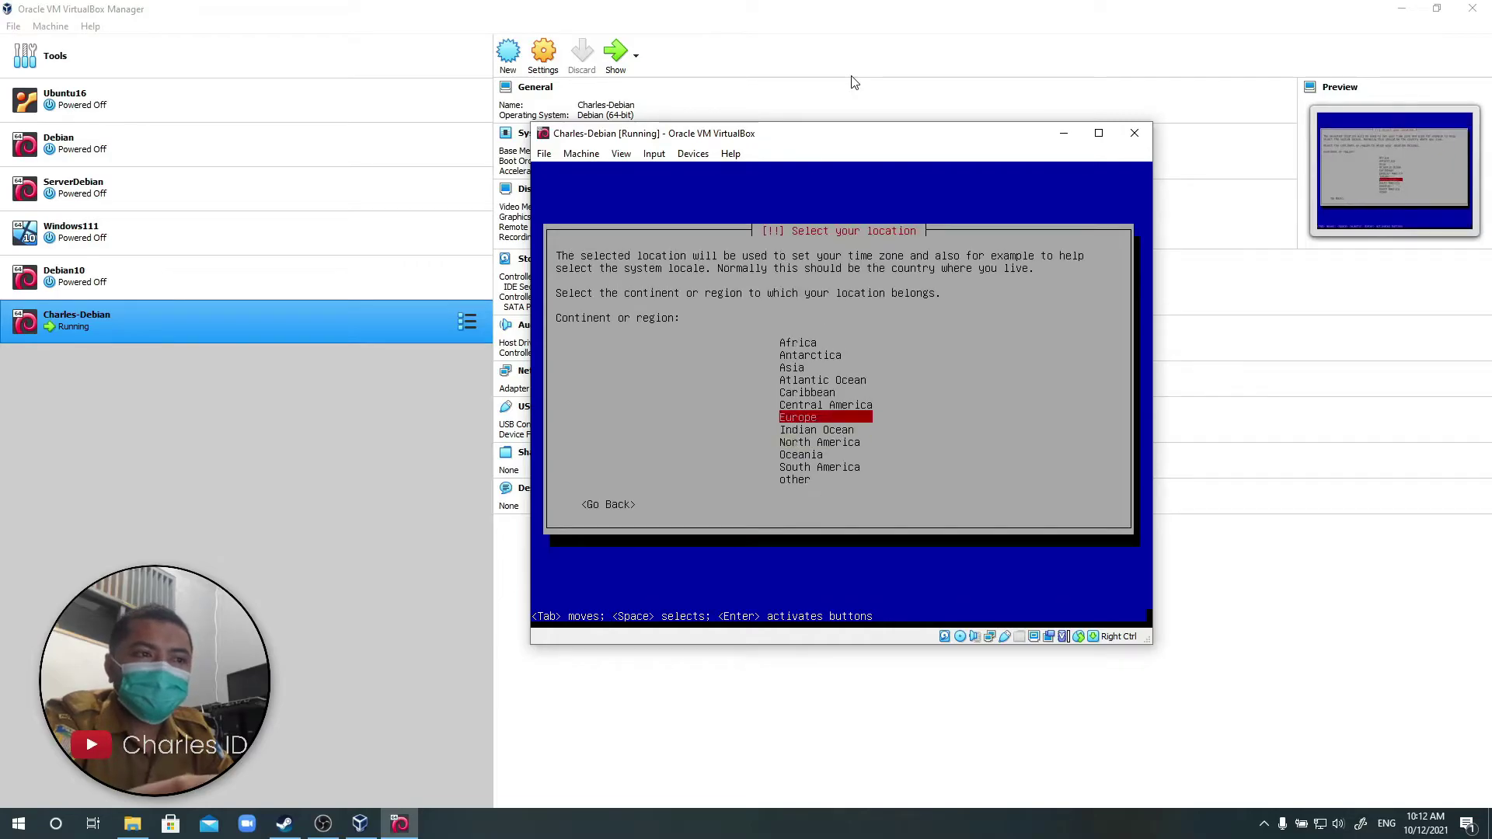
key("Return")
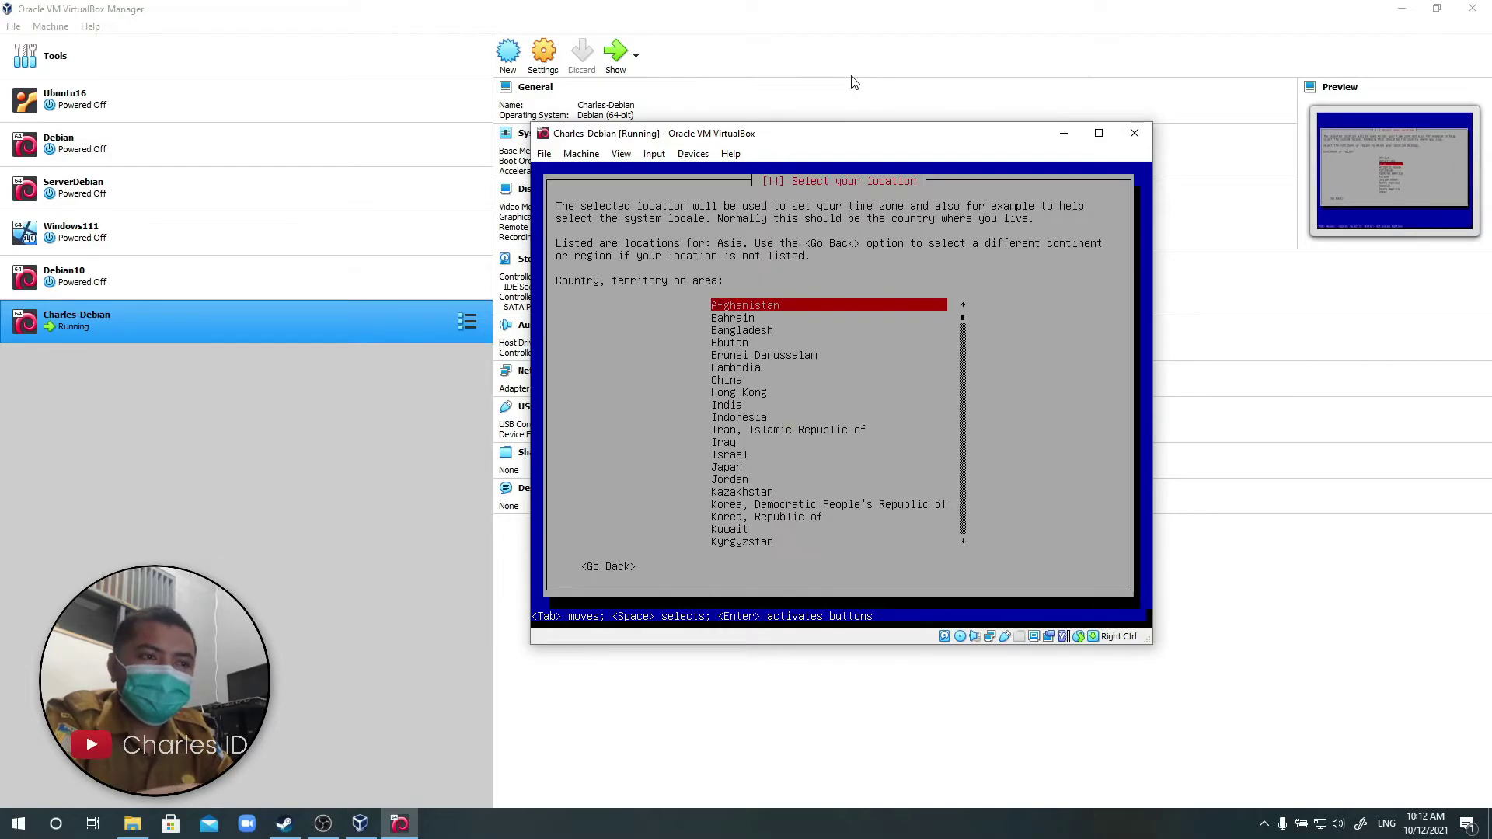
key("Down")
key("Down")
key("Down")
key("Down")
key("Down")
key("Down")
key("Down")
key("Down")
key("Down")
key("Down")
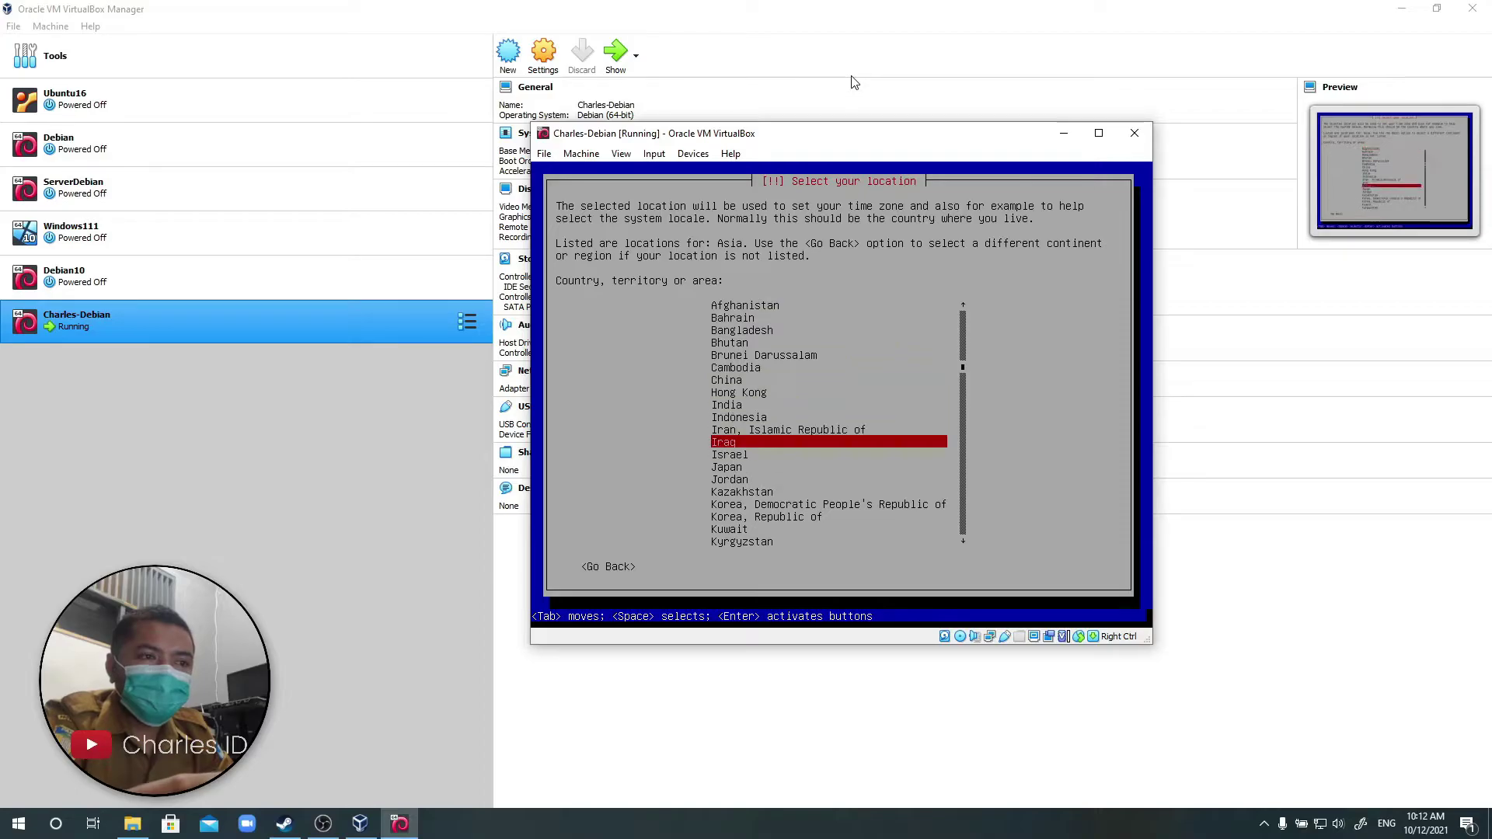
key("Up")
key("Return")
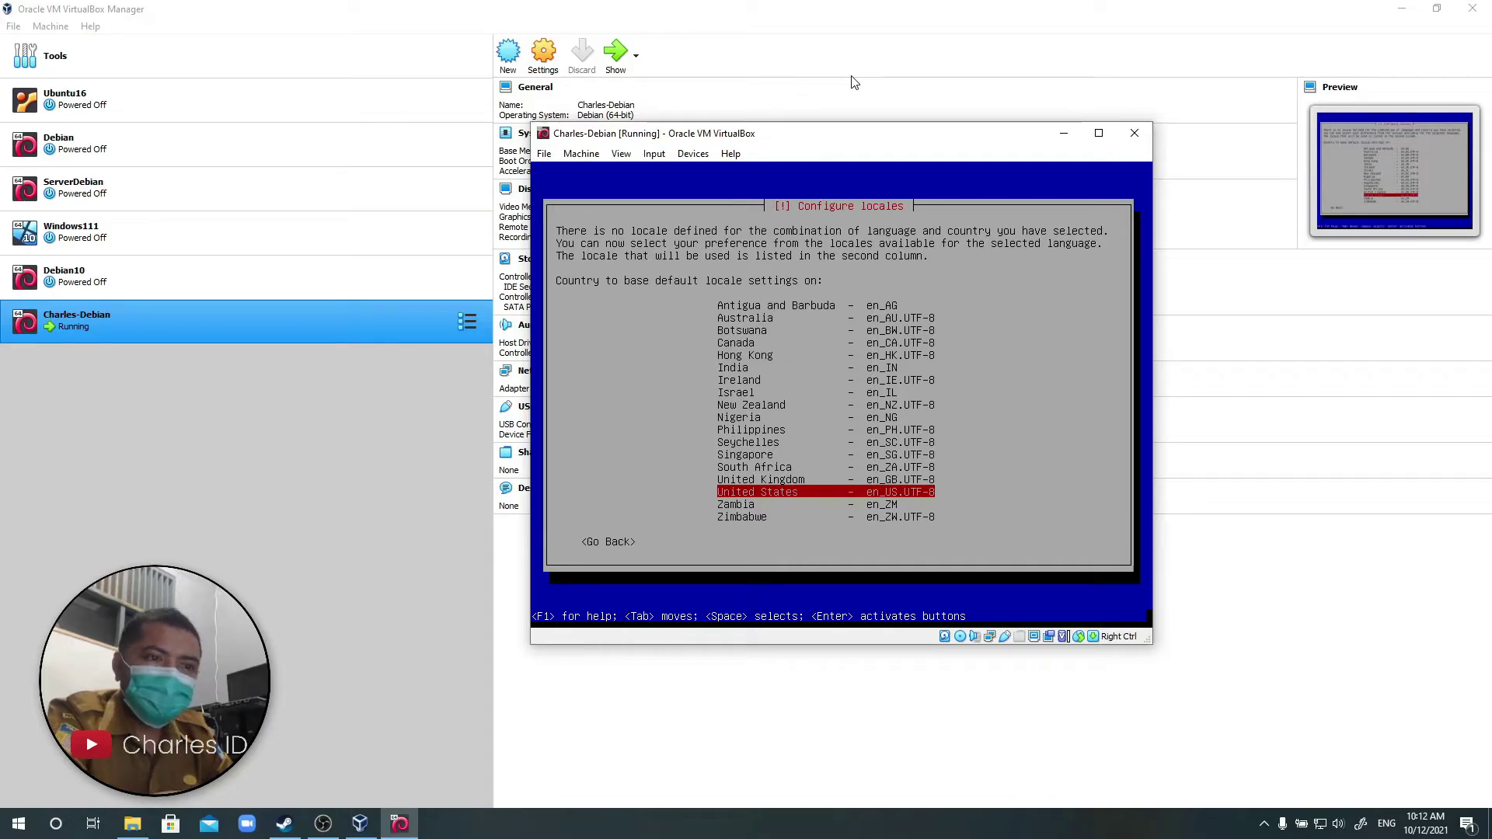
key("Return")
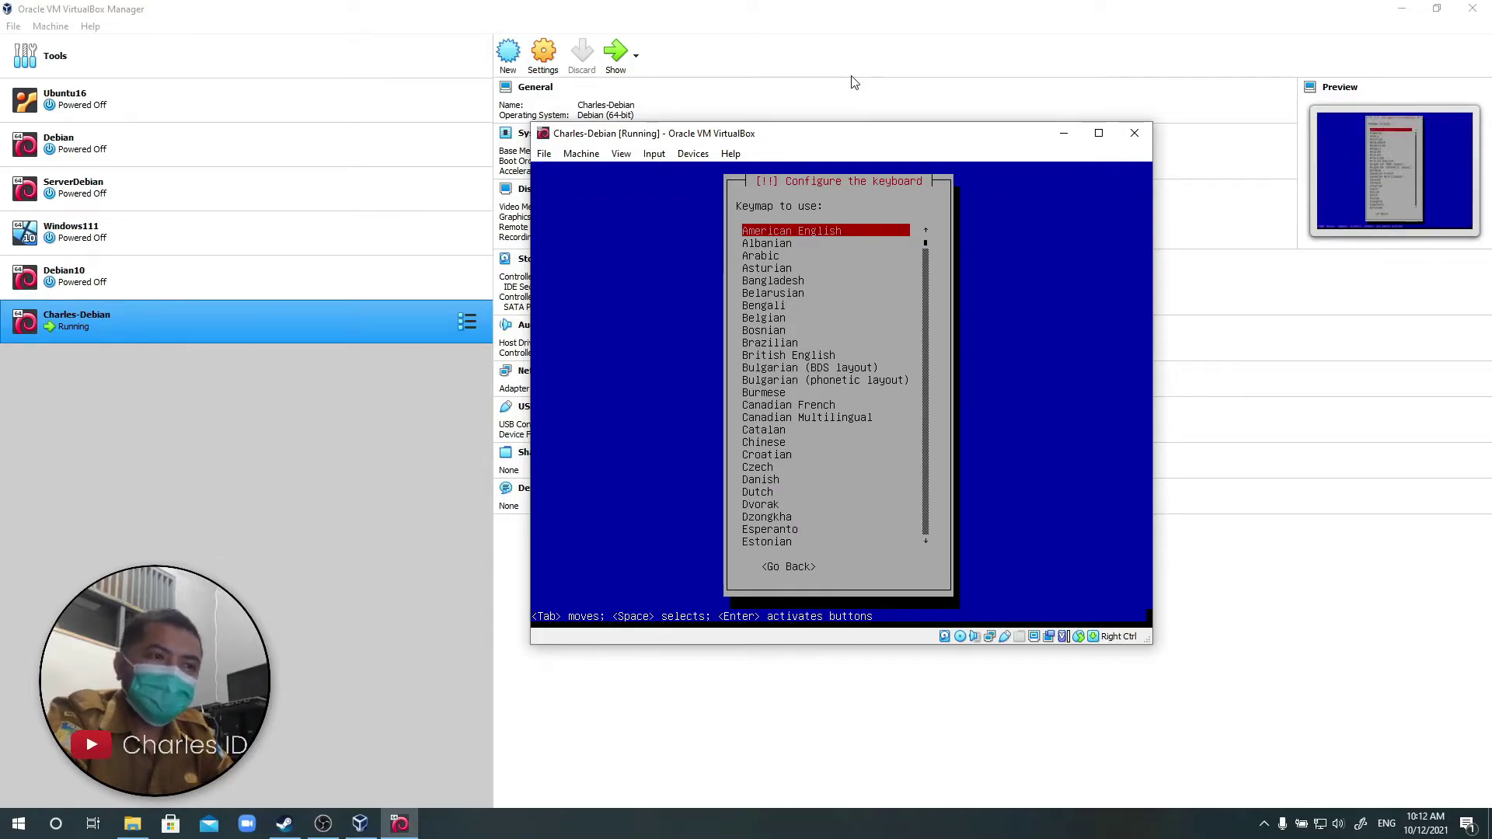
key("Return")
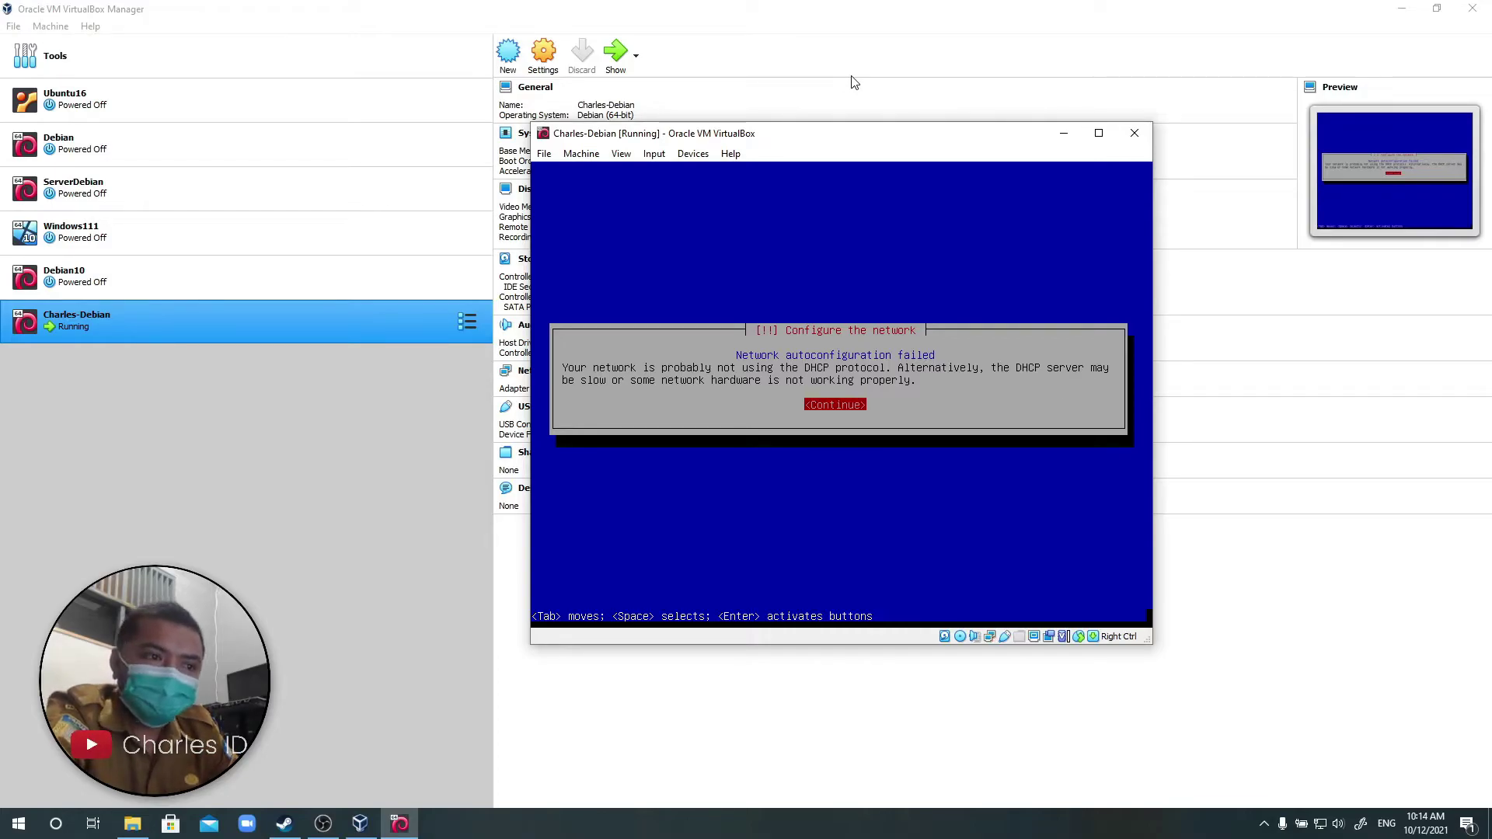
Dismiss the failed network autoconfiguration and choose manual network configuration.
key("Return")
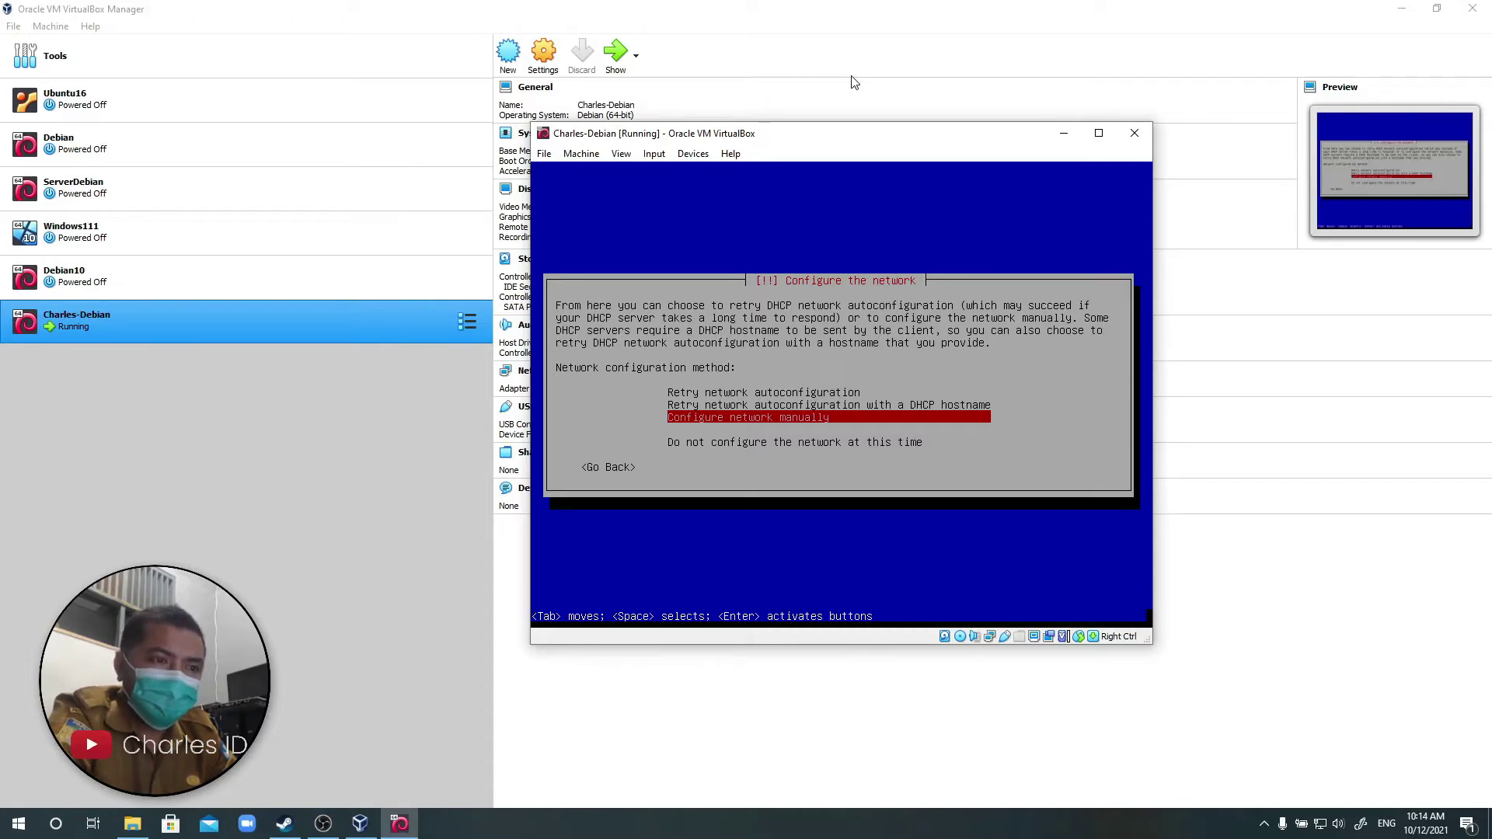
key("Return")
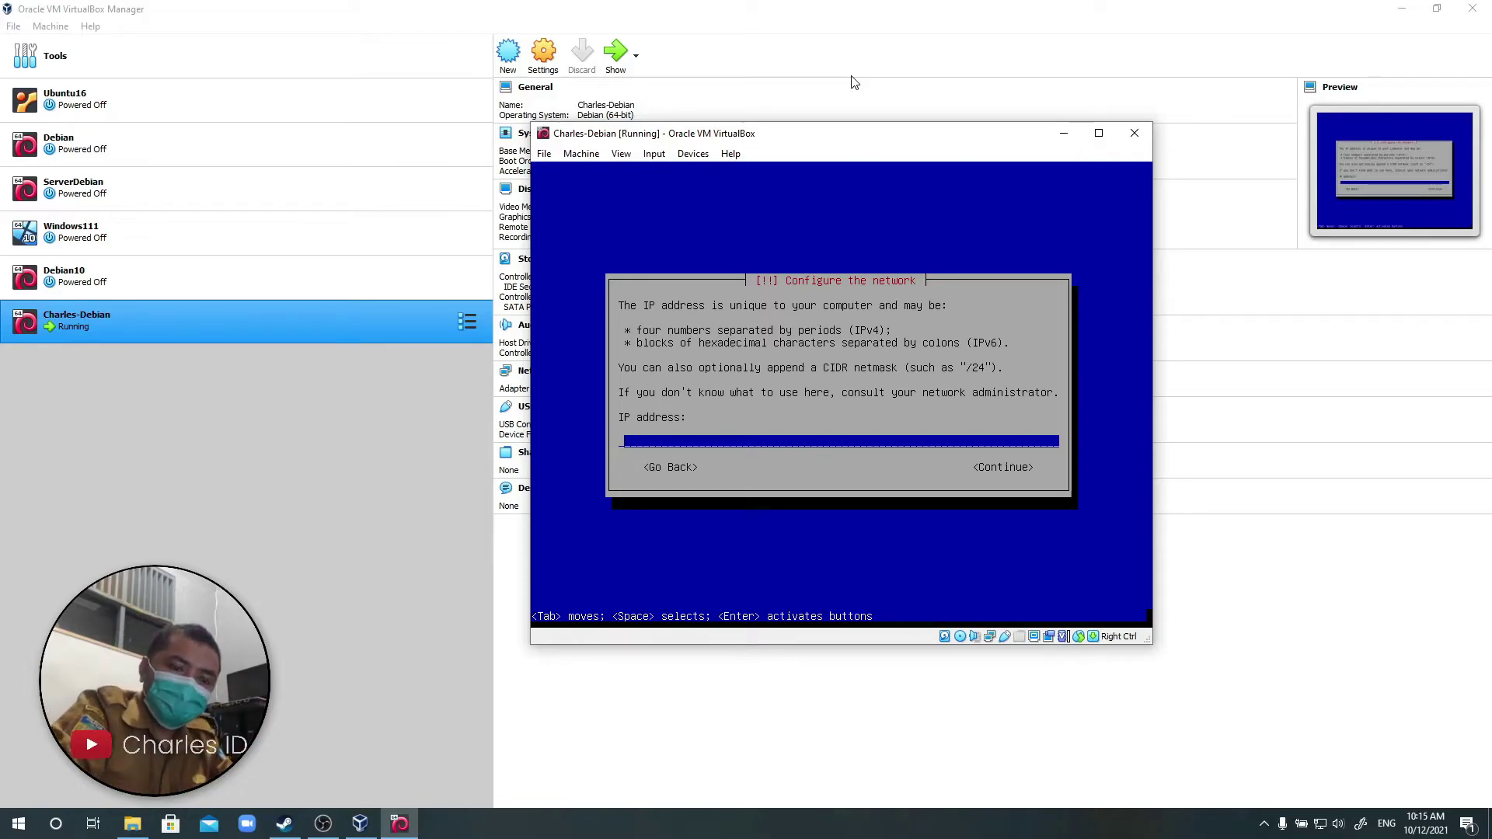
Enter IP address 192.168.1.1/24, gateway 192.168.1.1 and name server 192.168.1.1.
type("192.")
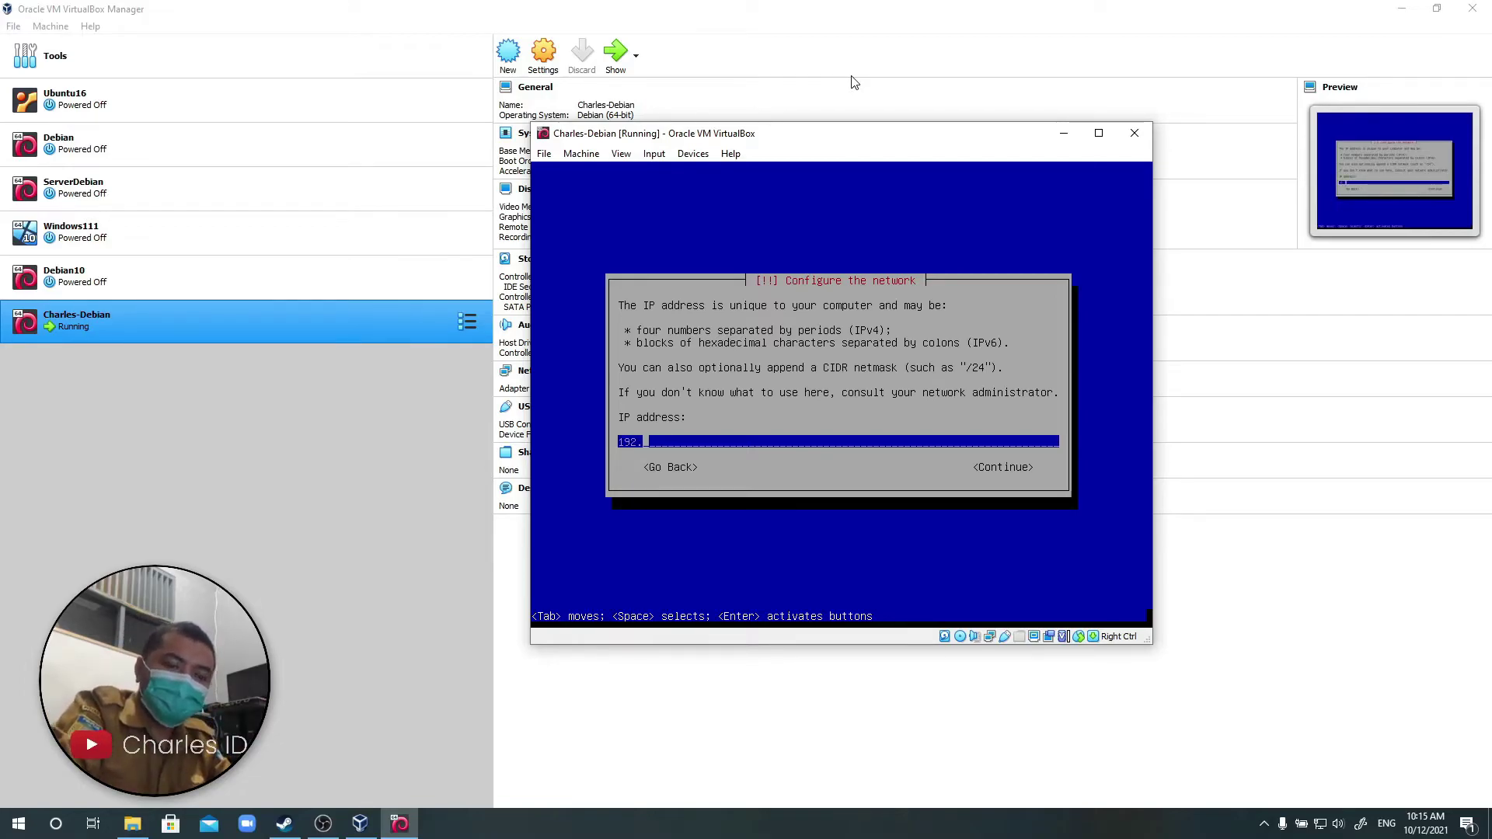
type("168.1.1/24")
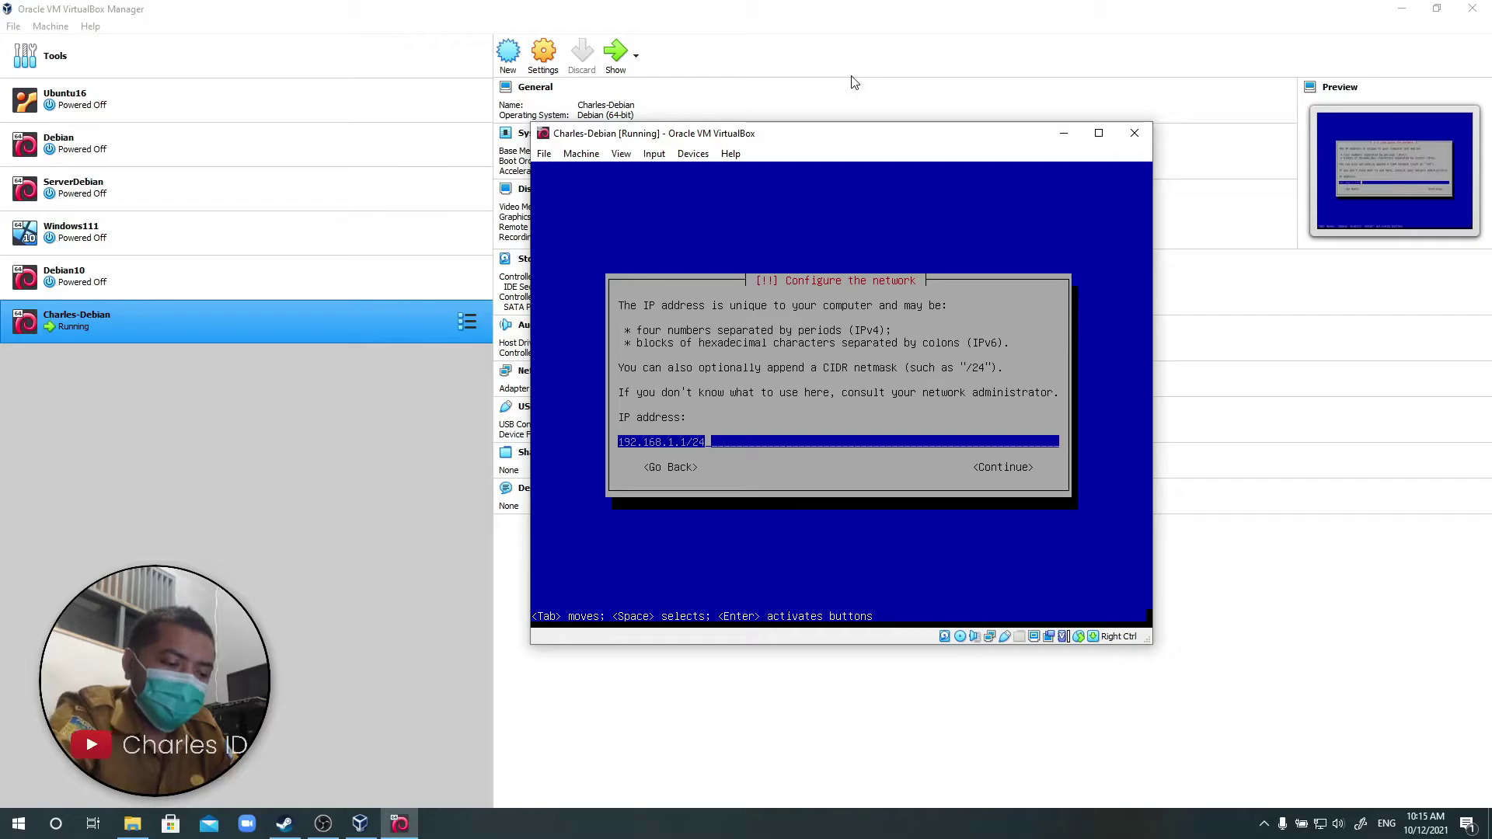
key("Return")
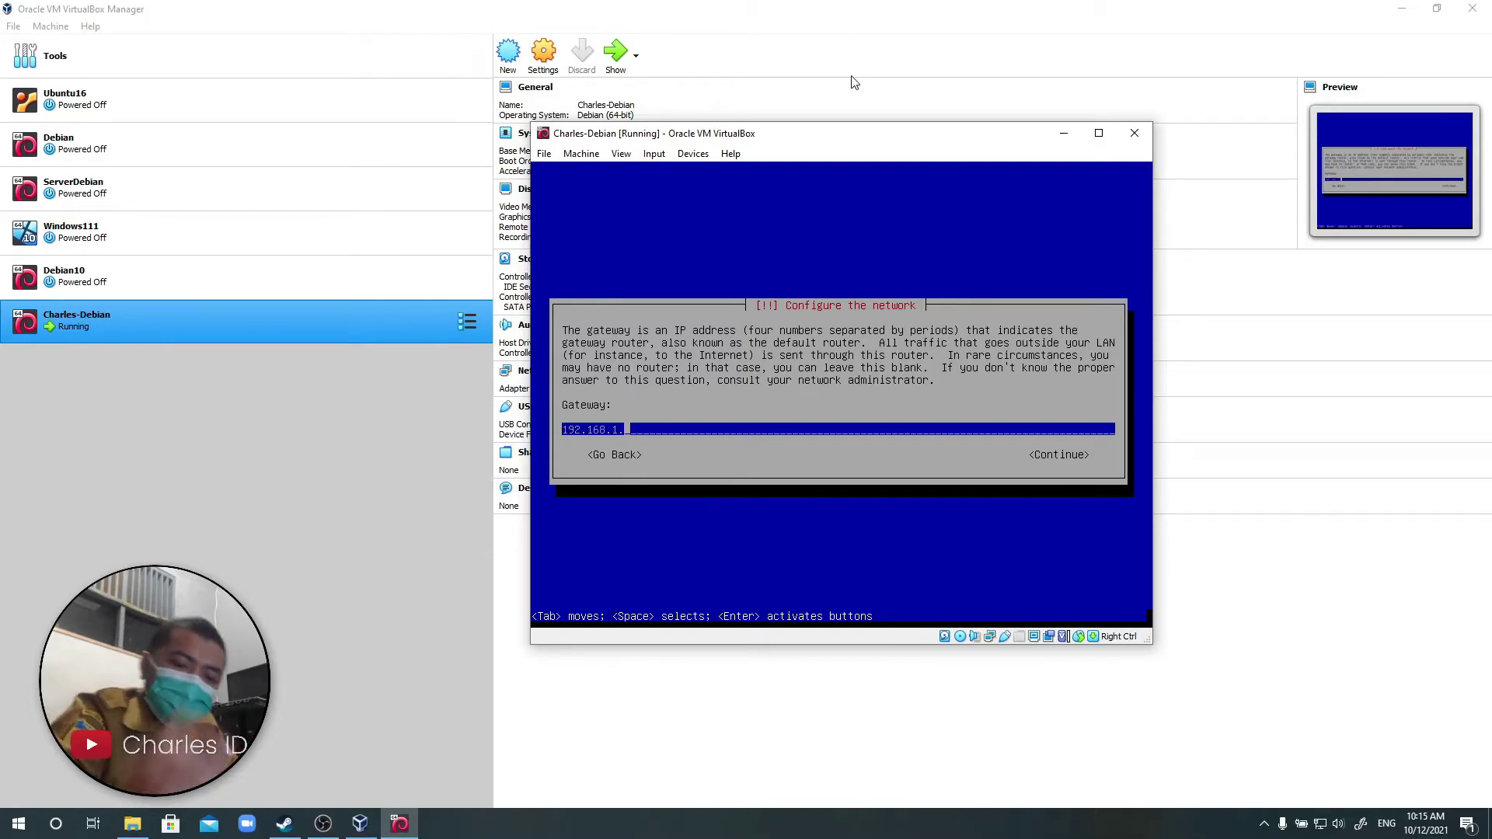
type("1")
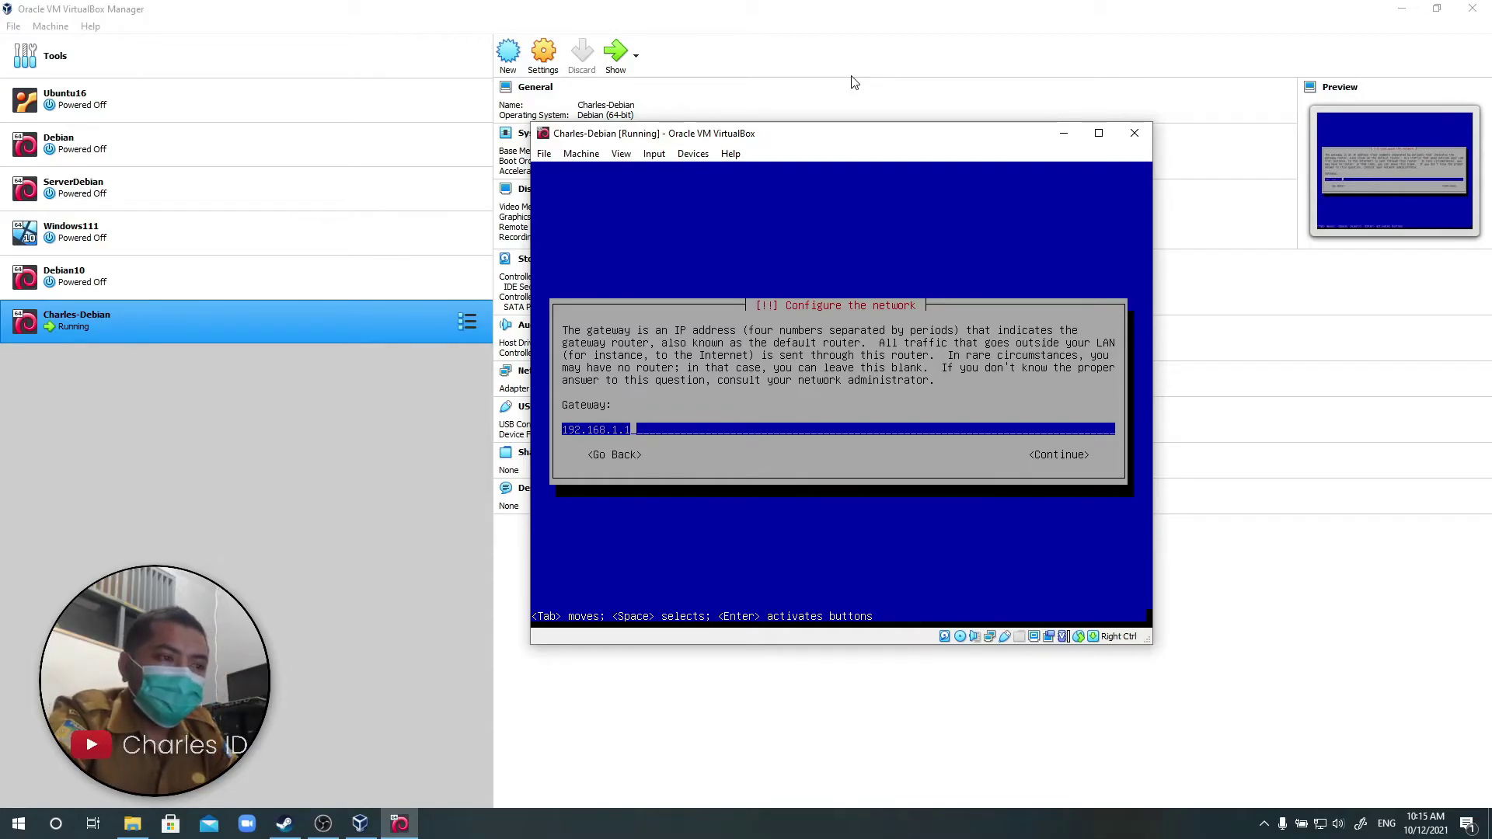
key("Return")
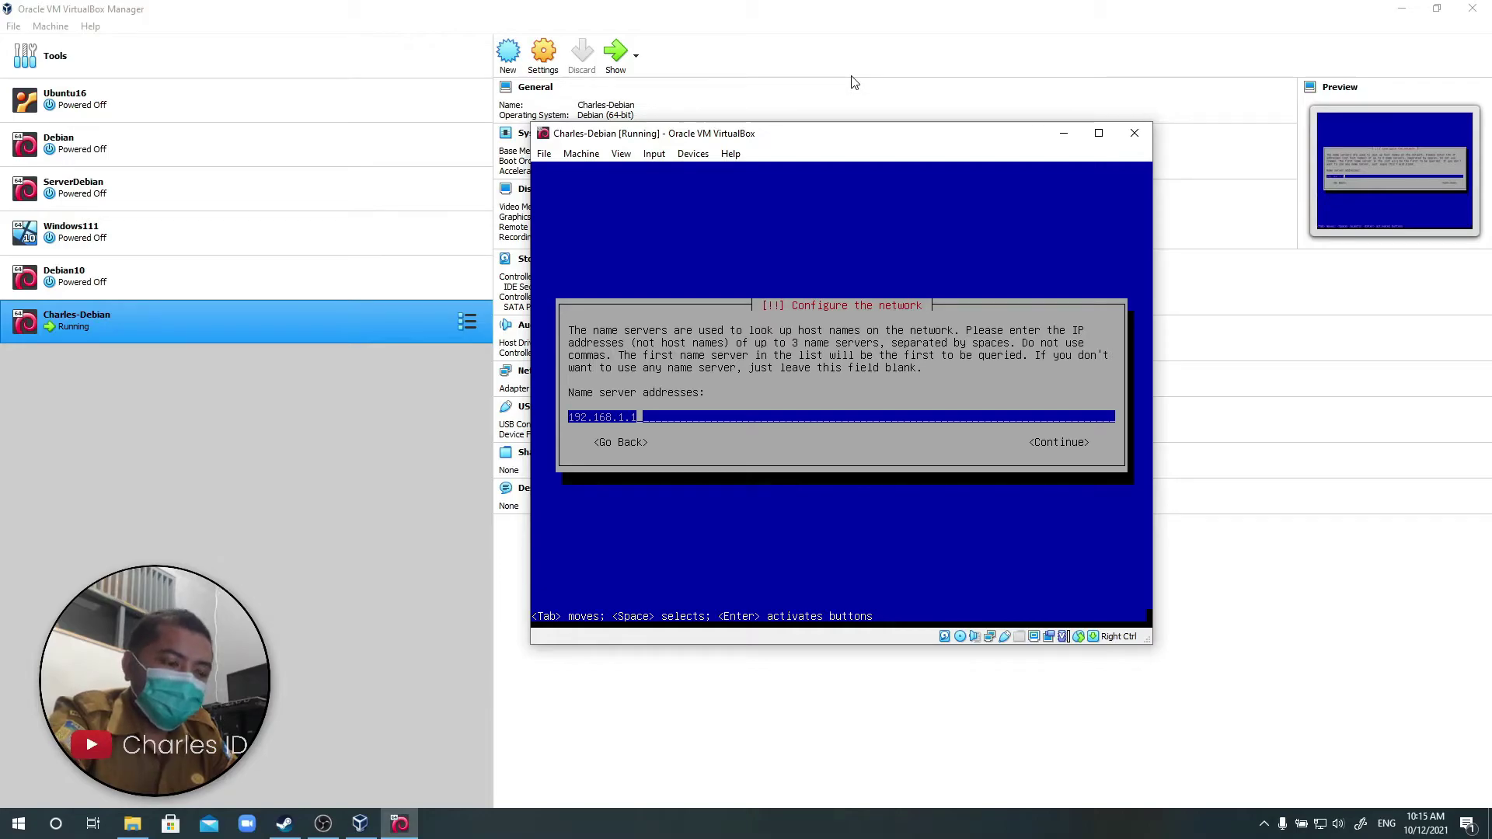
key("Return")
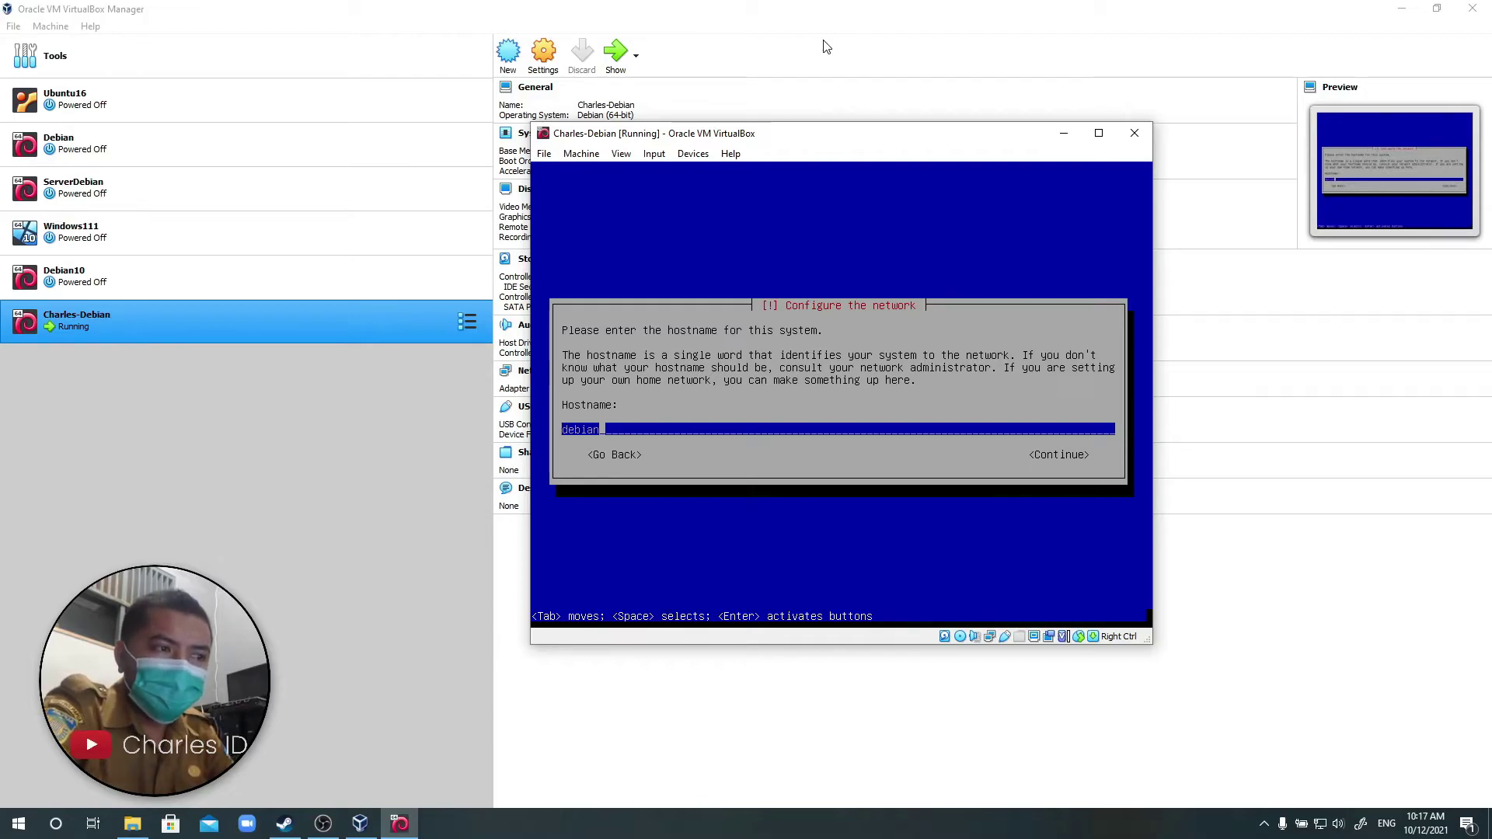
Replace the default hostname with 'server' and set the domain name to 'server.com'.
key("BackSpace")
key("BackSpace")
key("BackSpace")
key("BackSpace")
key("BackSpace")
key("BackSpace")
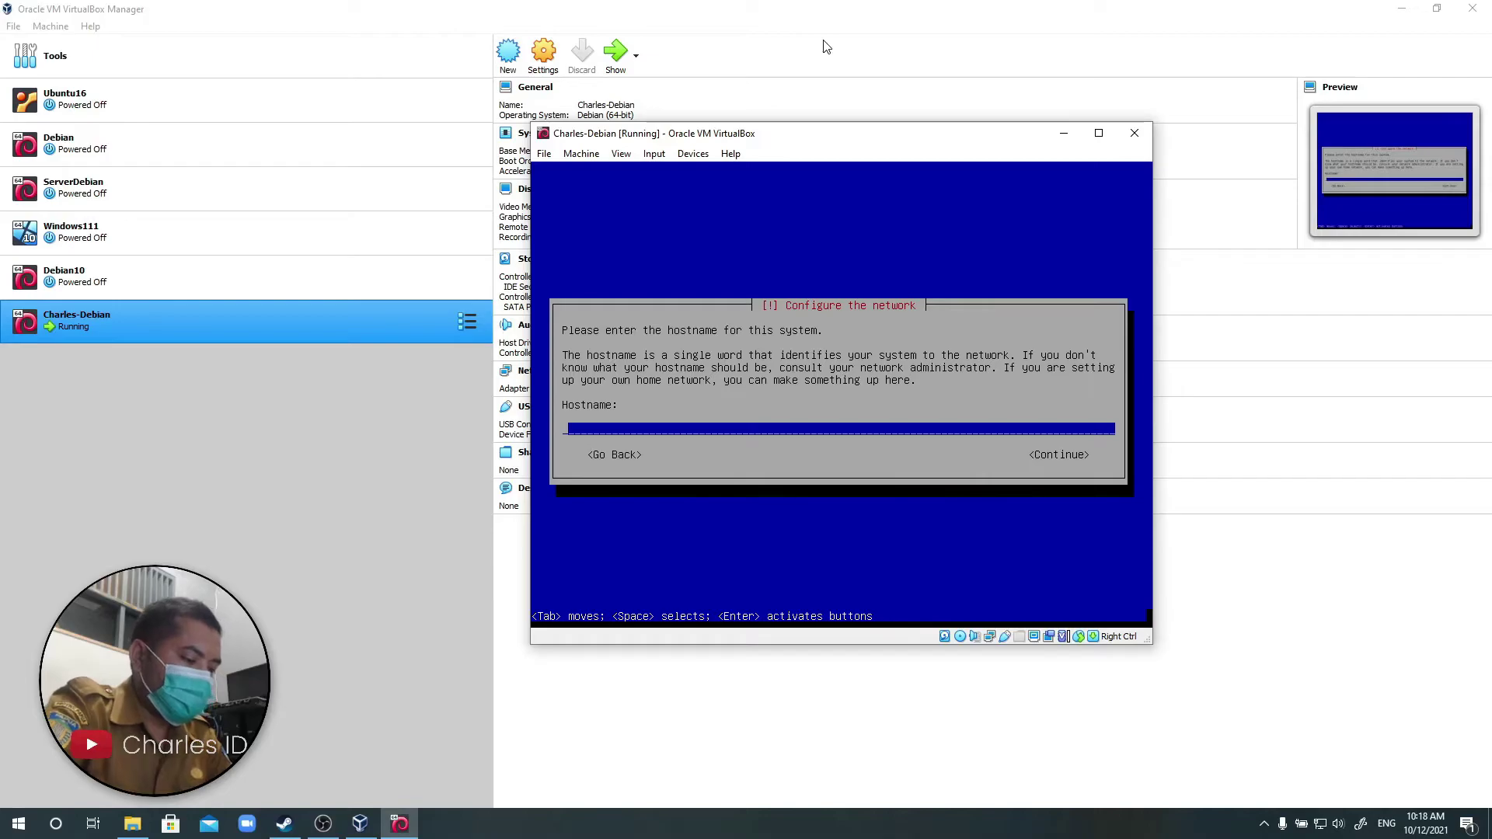
type("server")
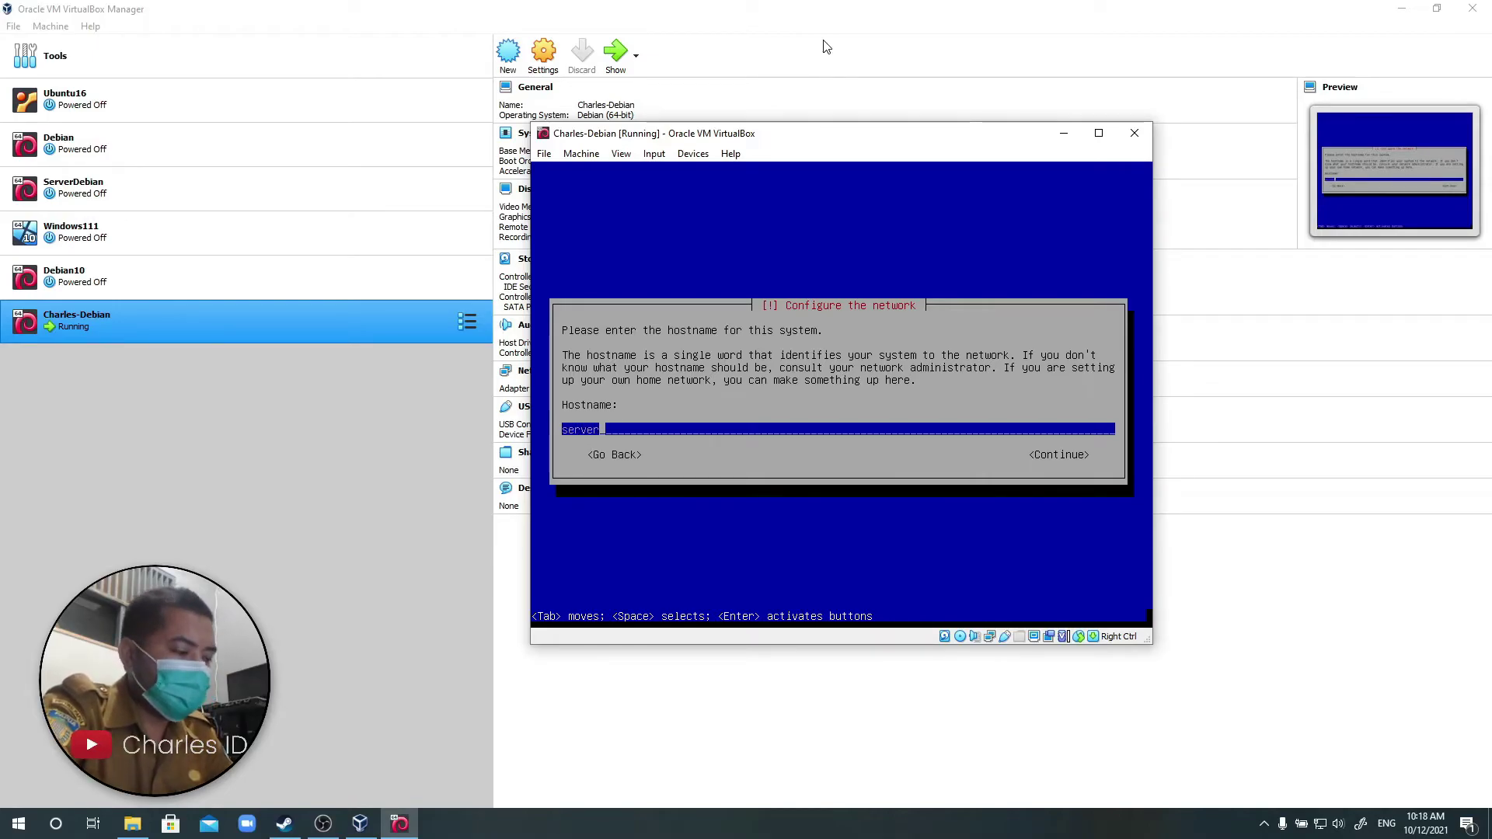
key("Return")
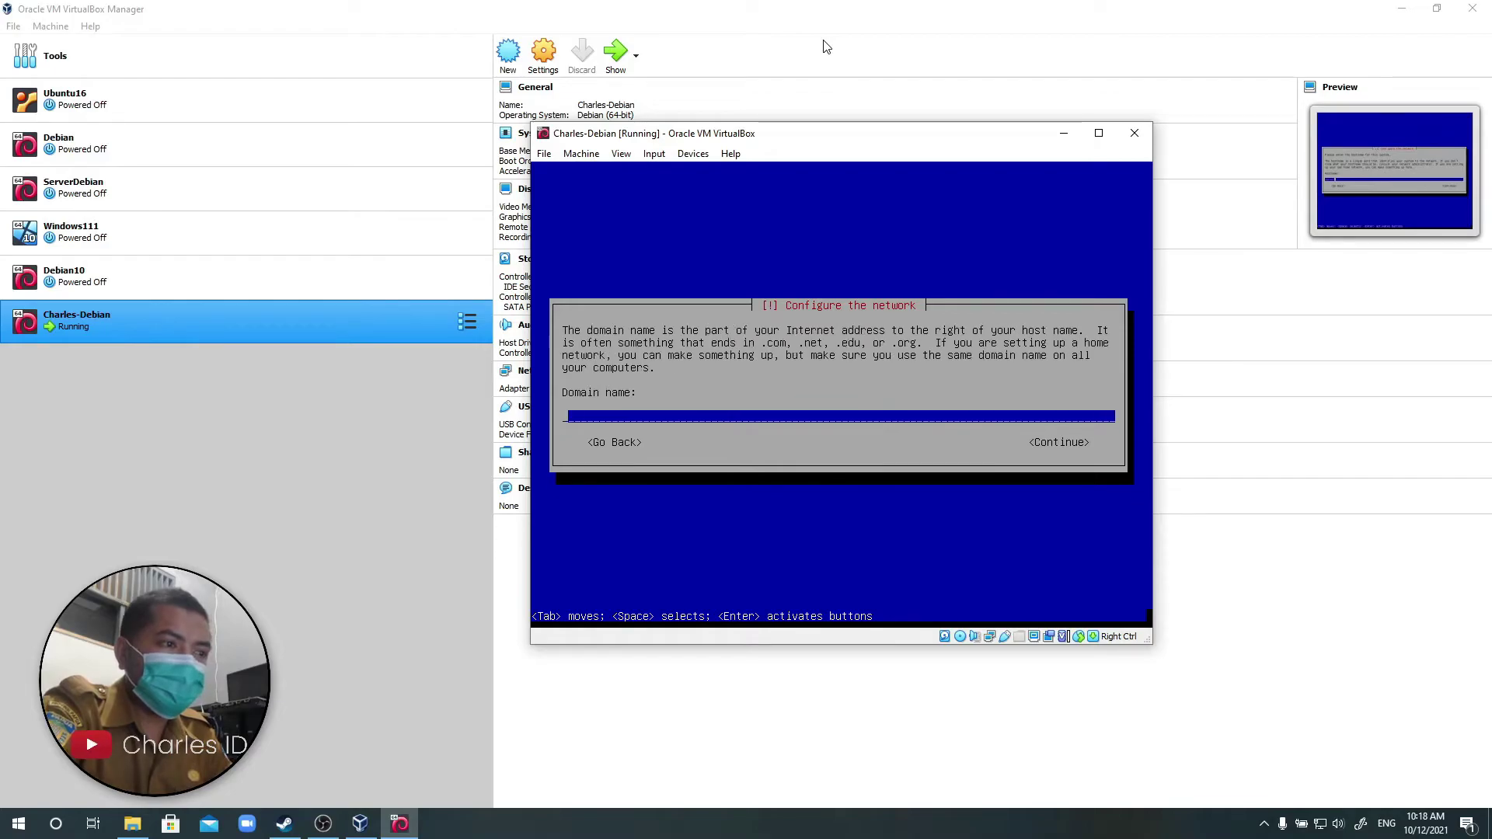
type("se")
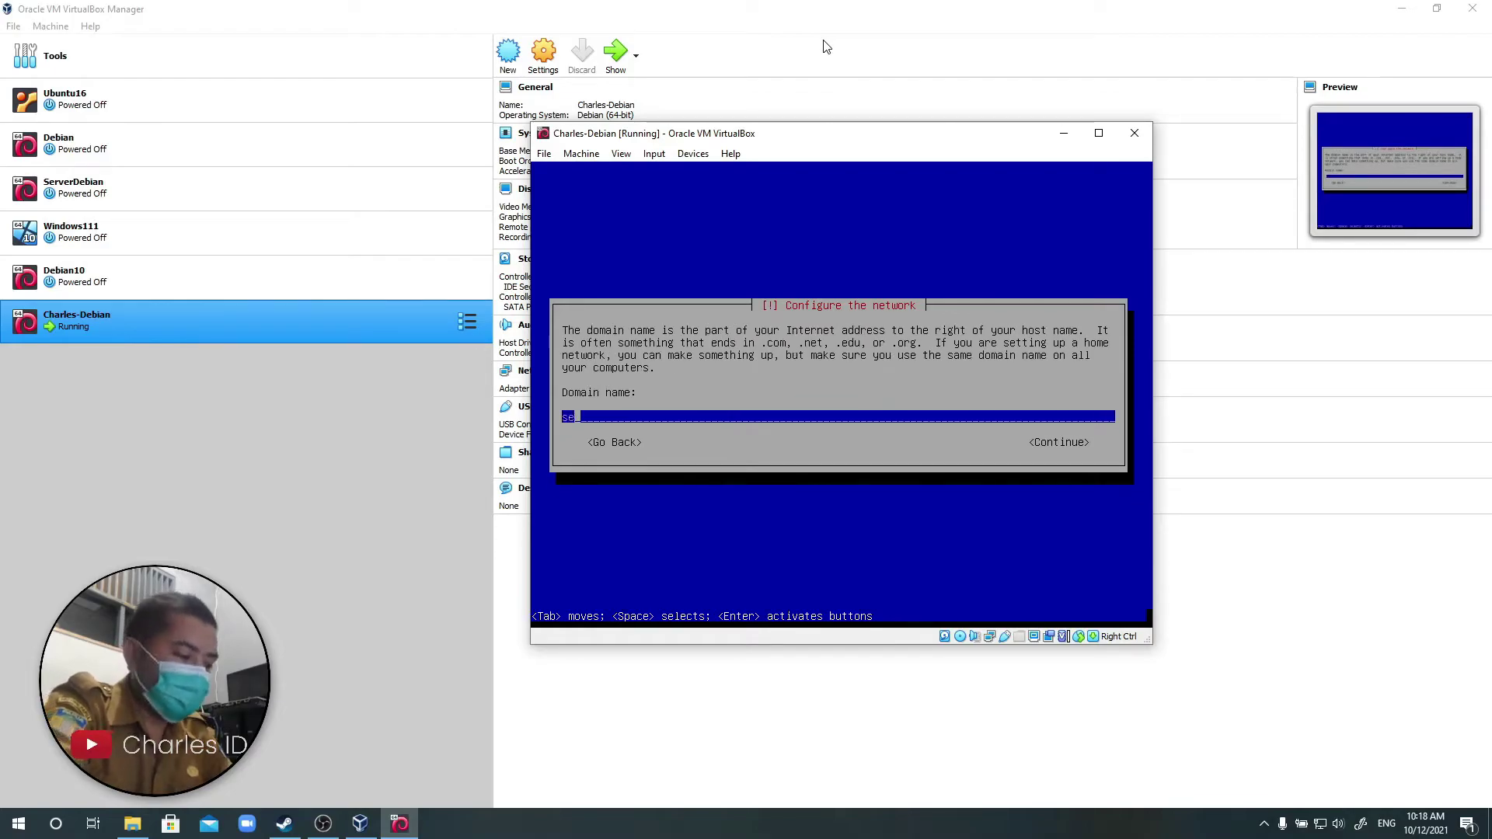
type("rver.com")
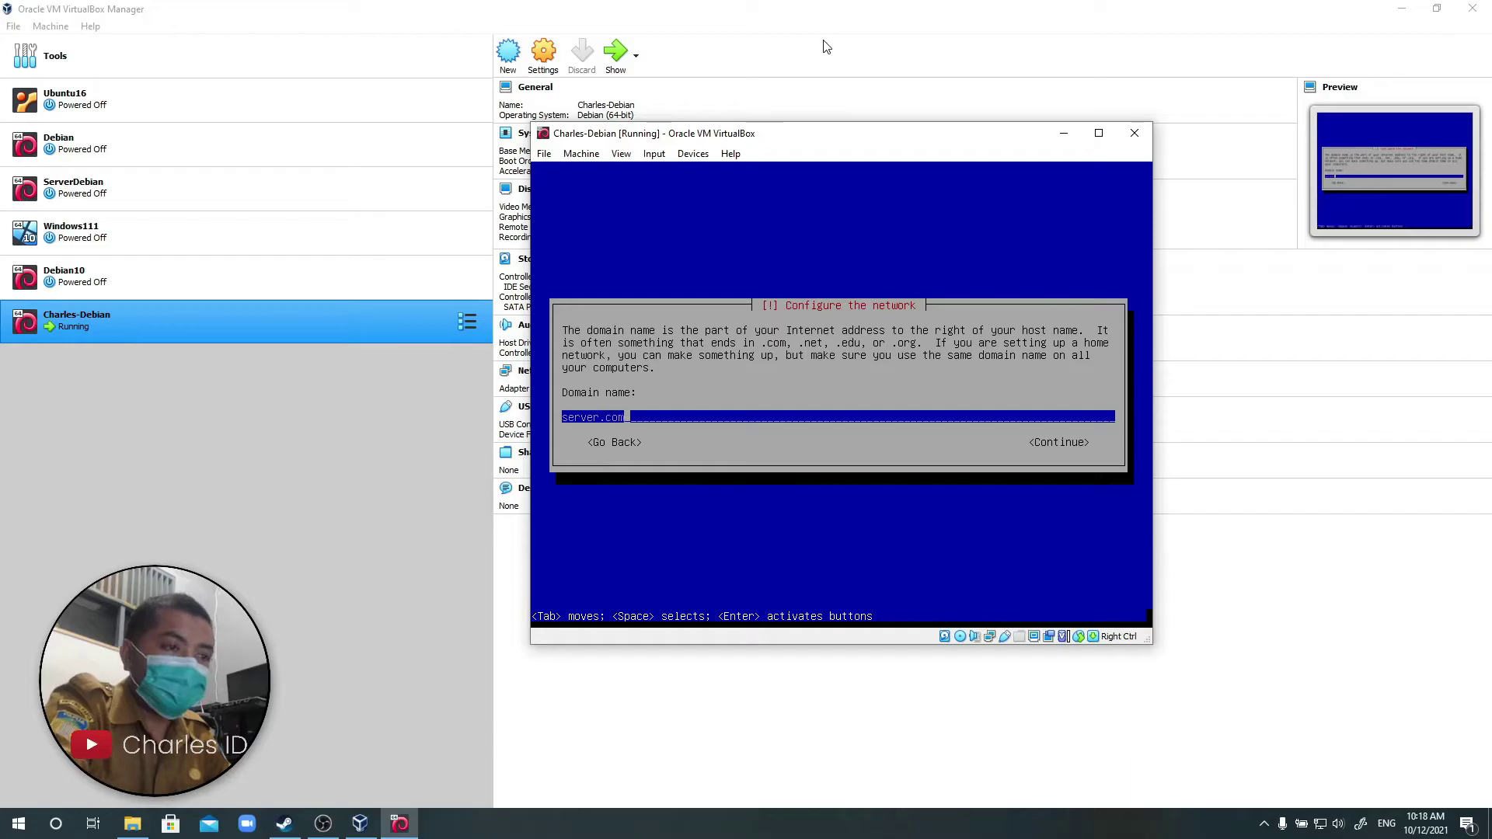
key("Return")
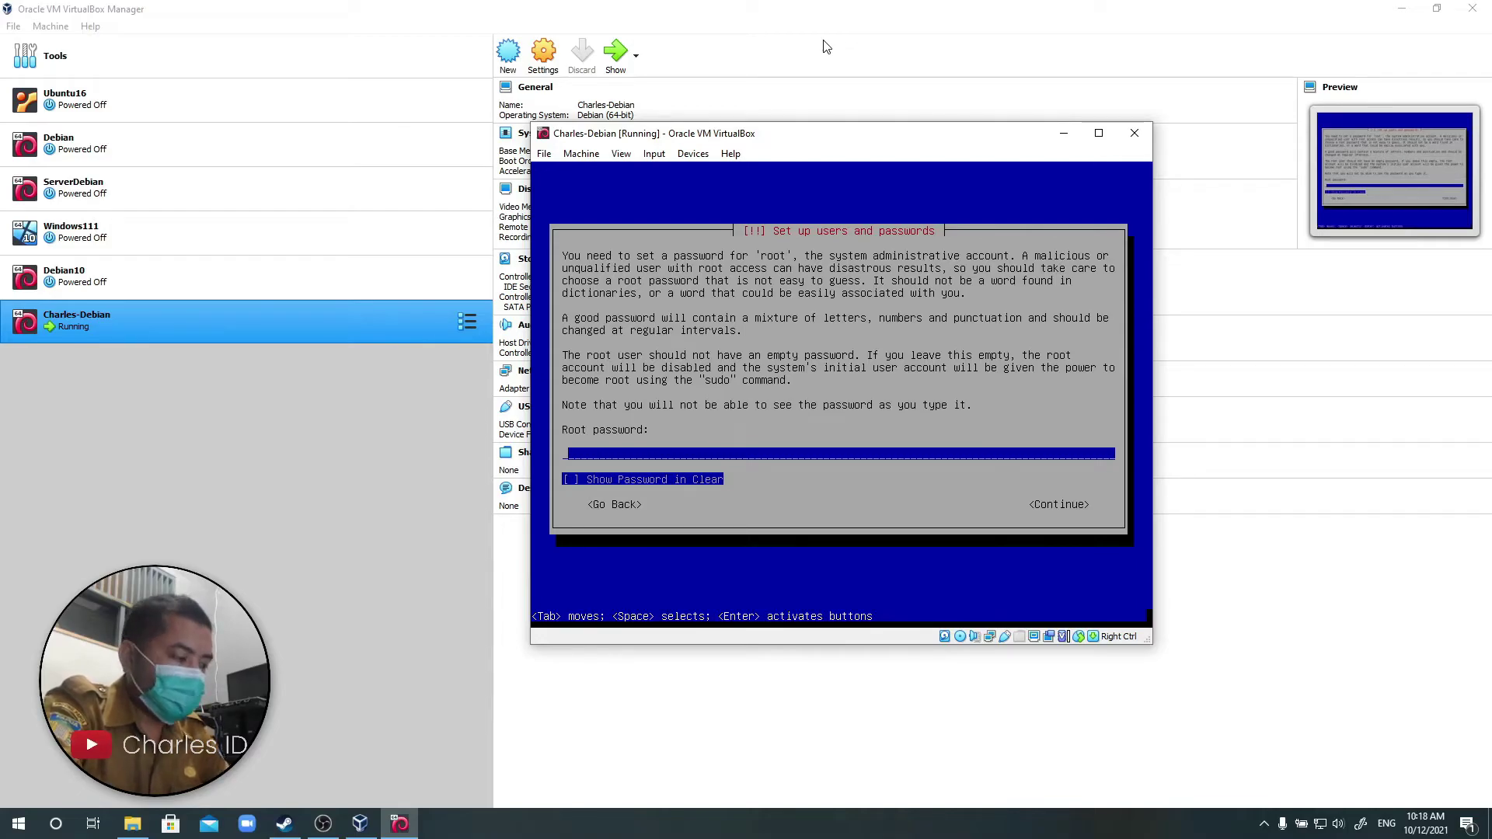
Enter and confirm the root password.
type("***")
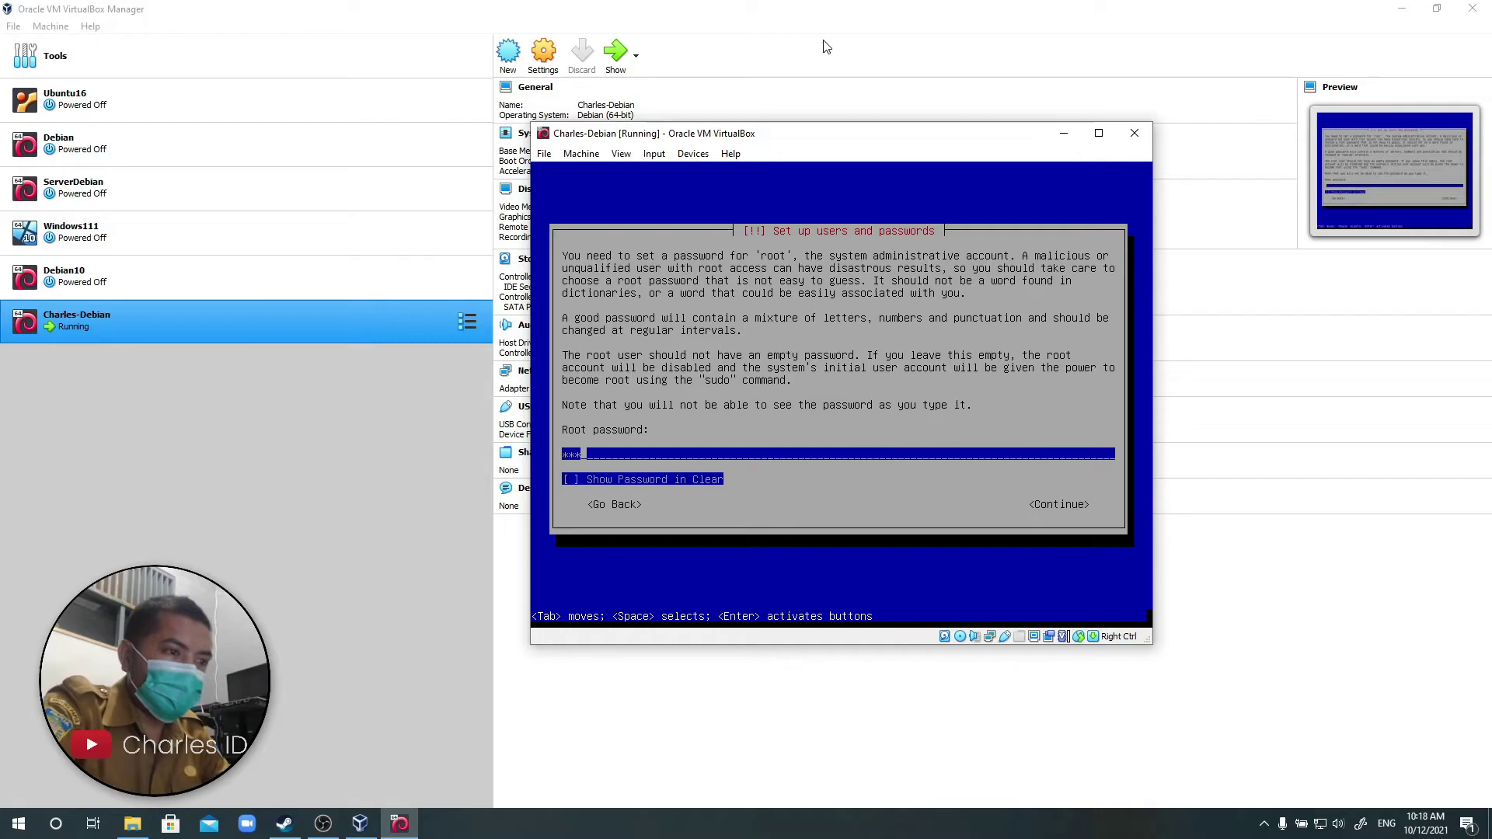
type("***")
key("Return")
type("******")
key("Return")
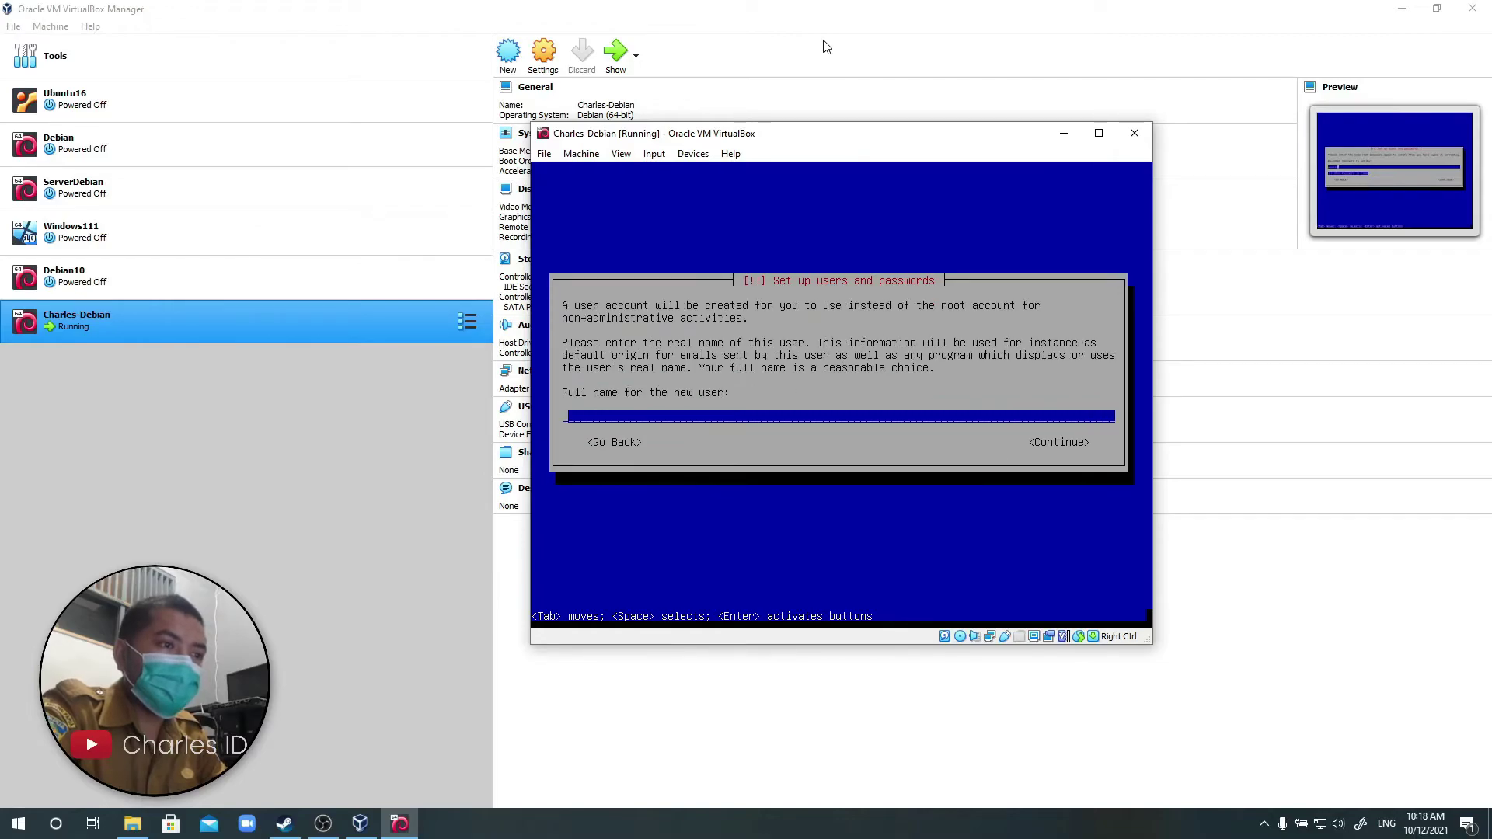
Create the new user: enter the full name, accept the suggested username, and set its password.
type("Charles Luis")
type("Yaas")
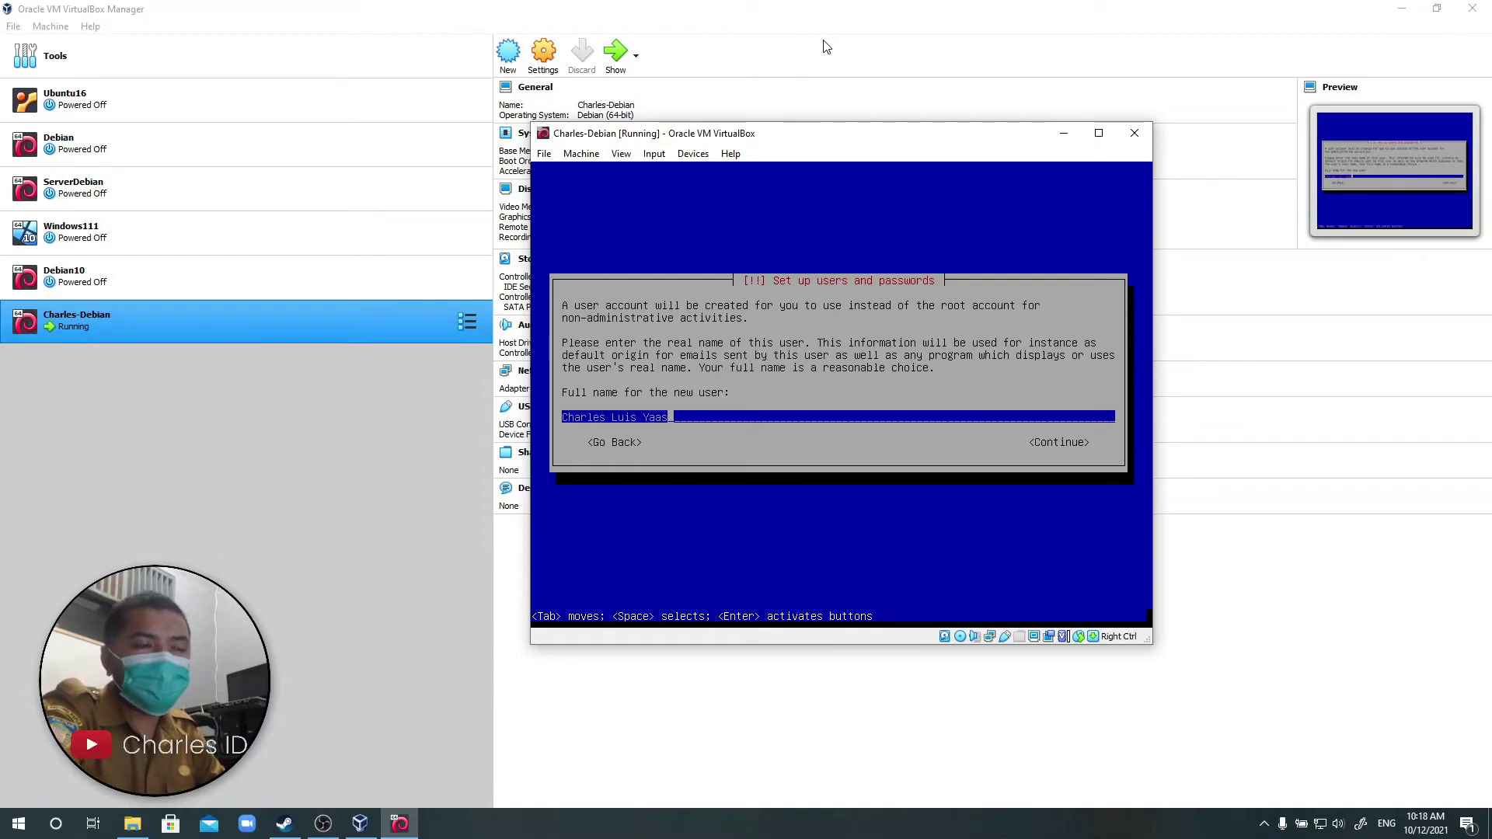
key("Return")
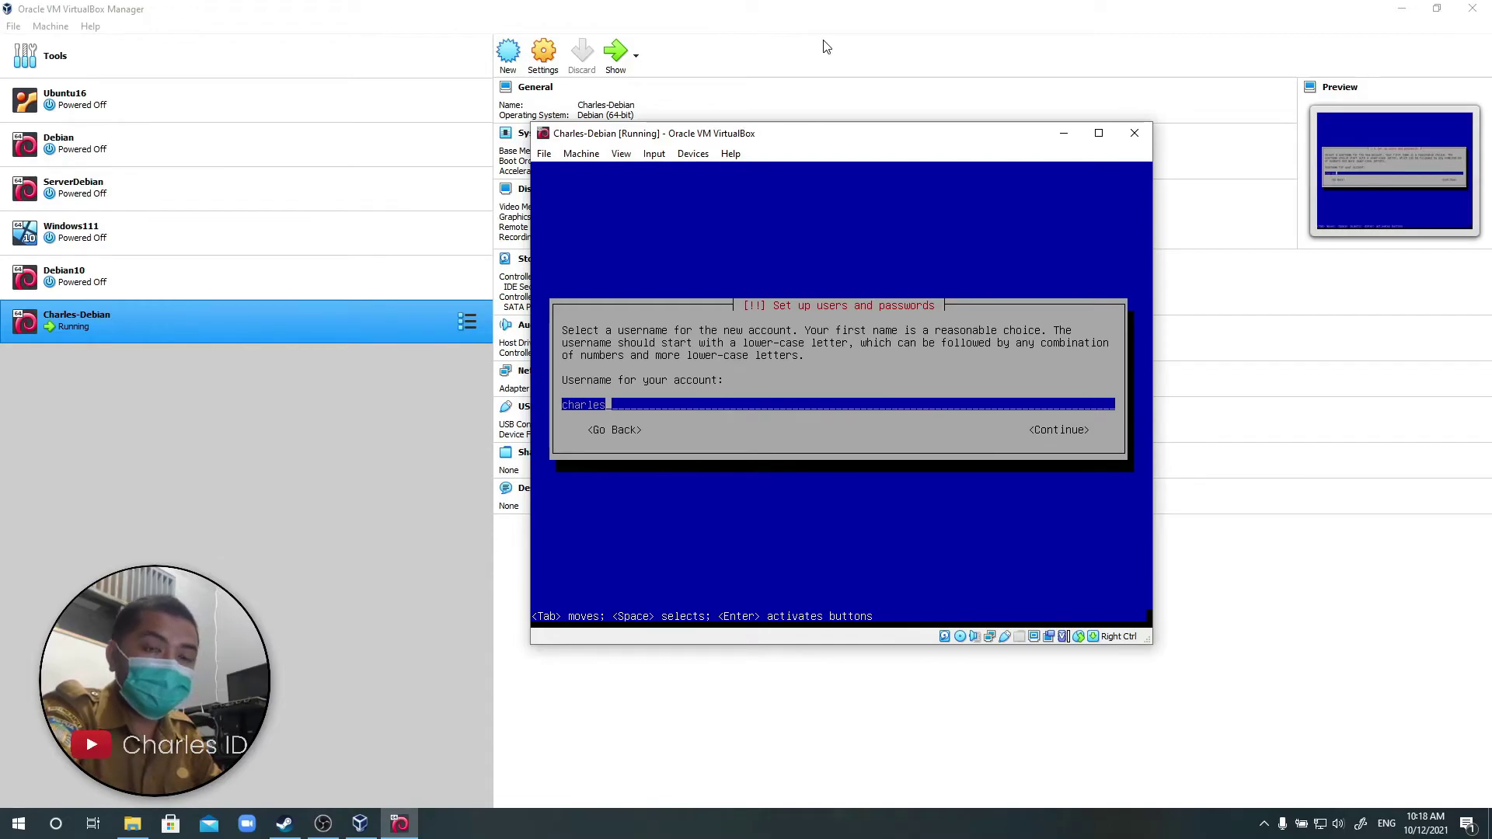
key("Return")
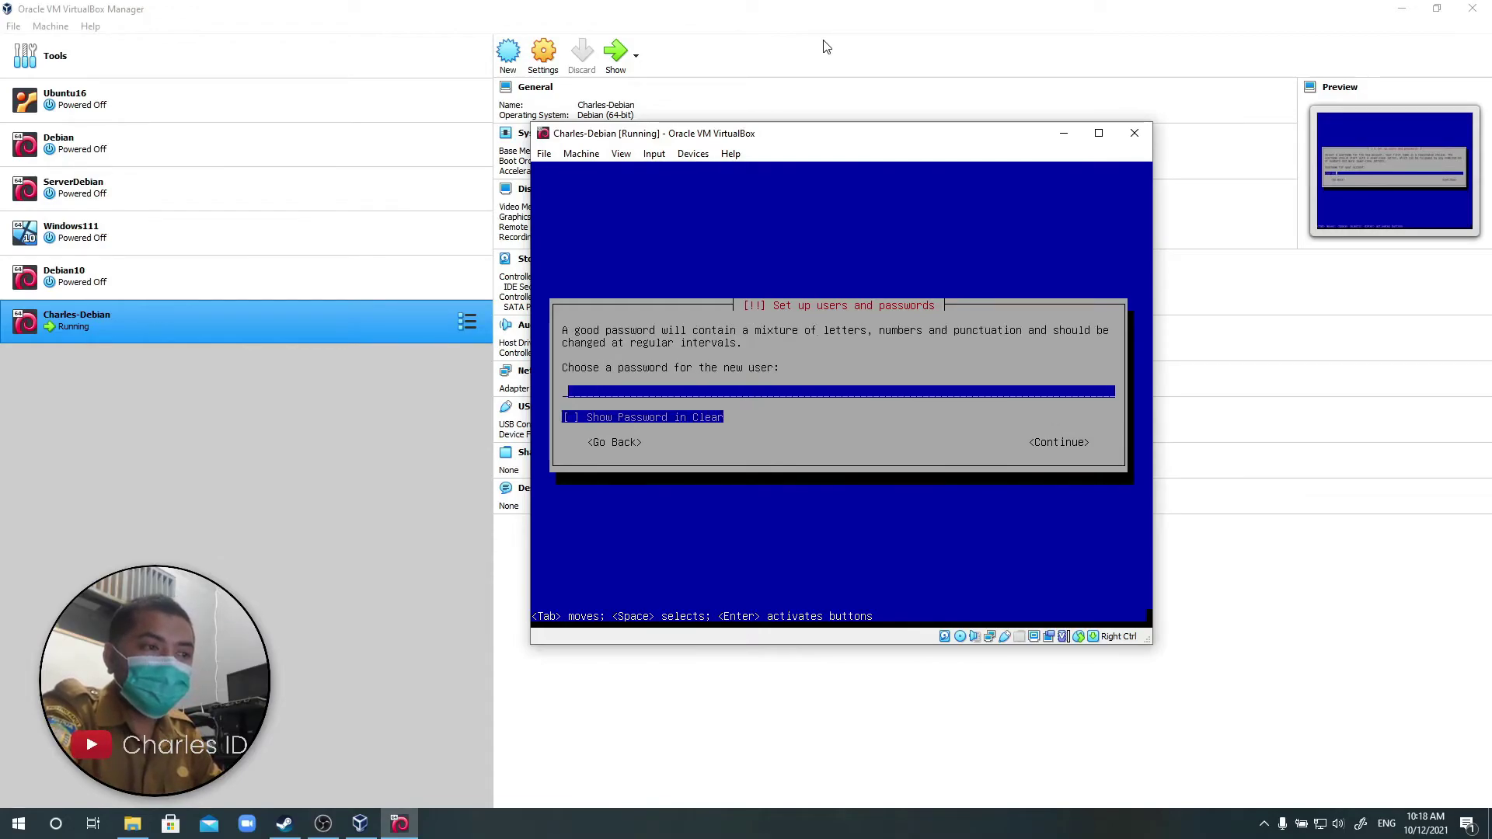
type("***")
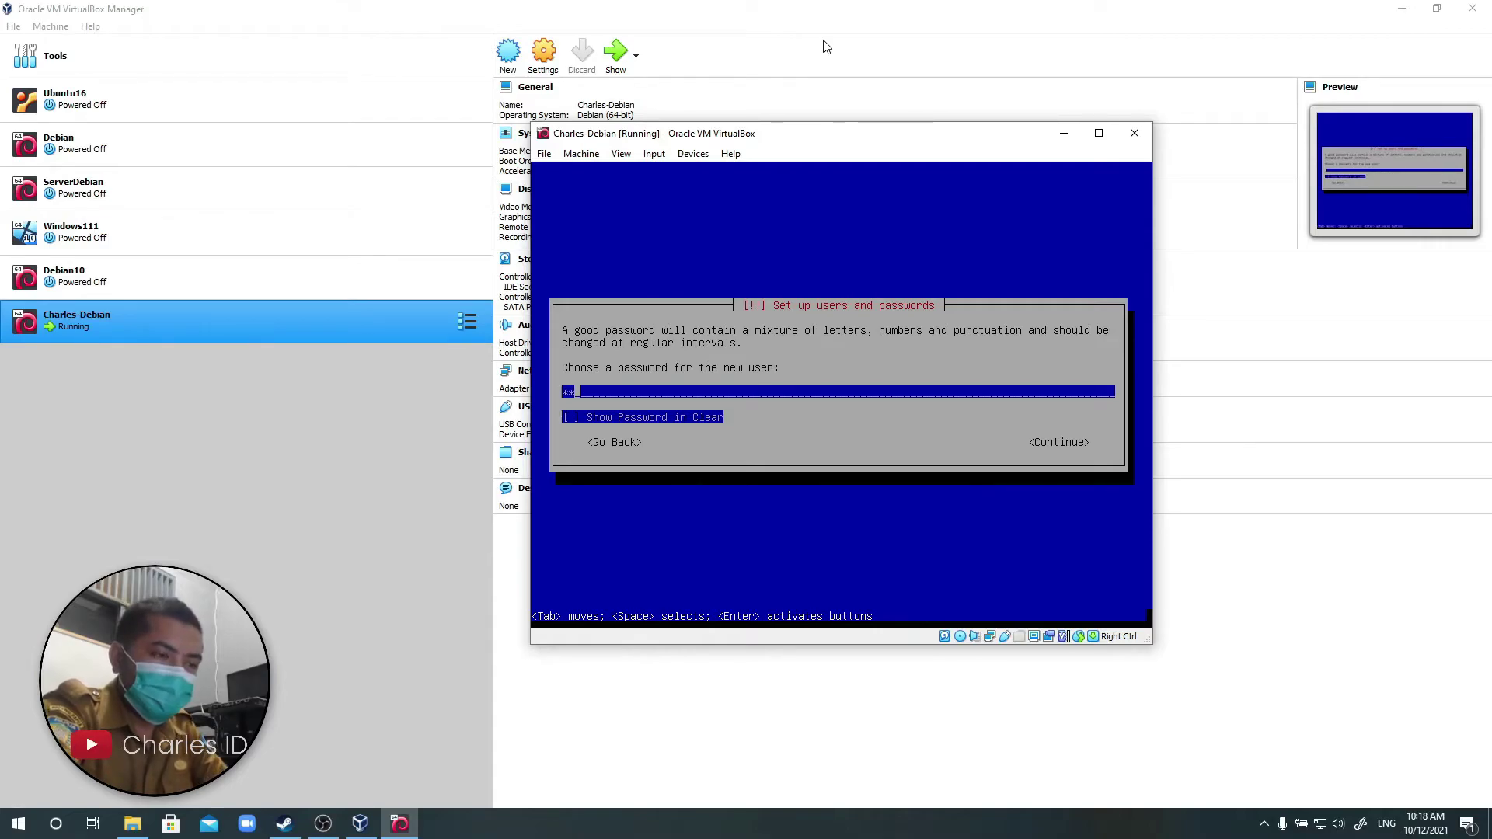
key("Return")
type("***")
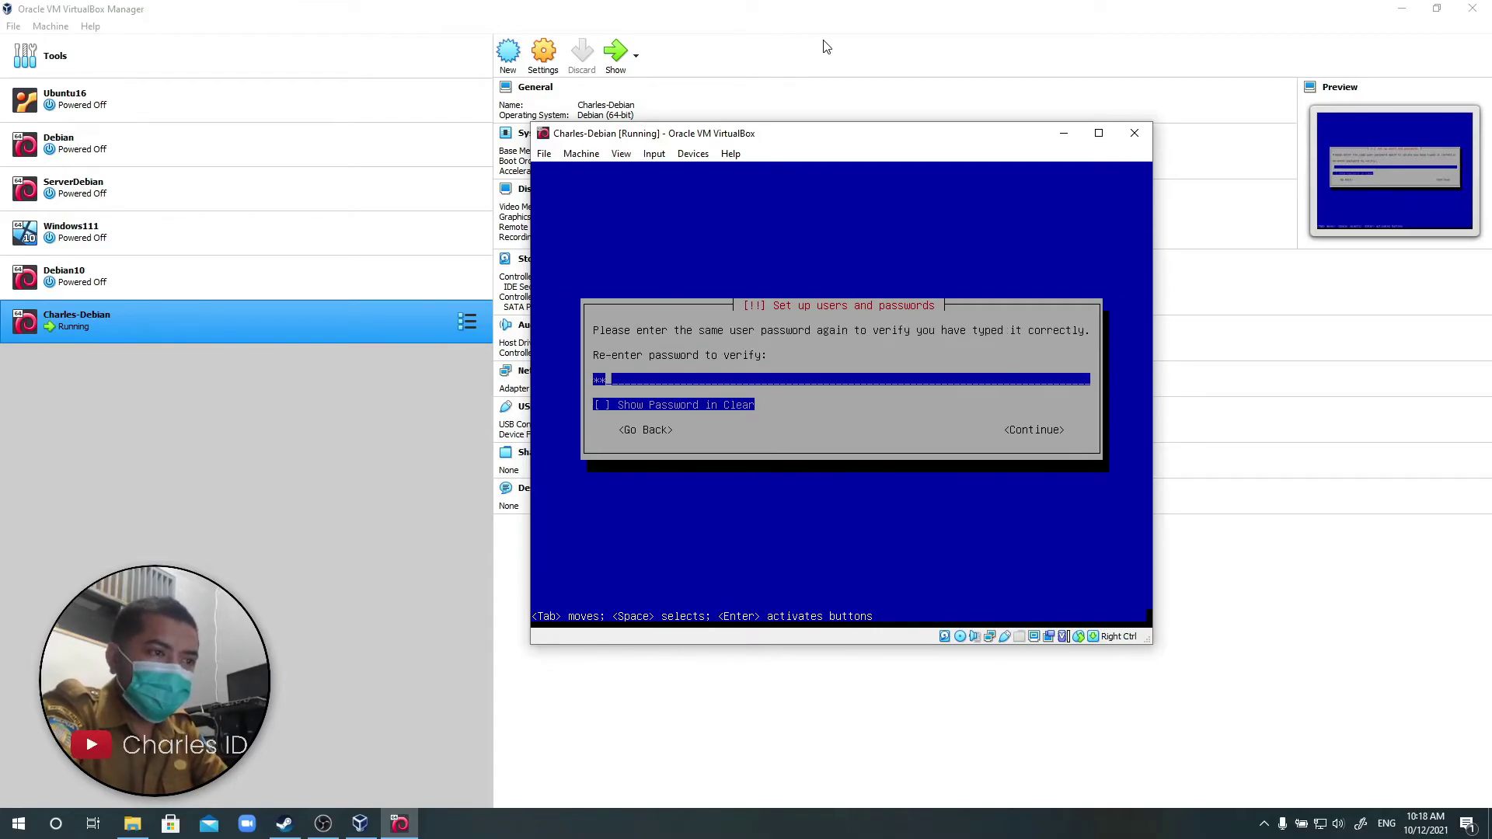
key("Return")
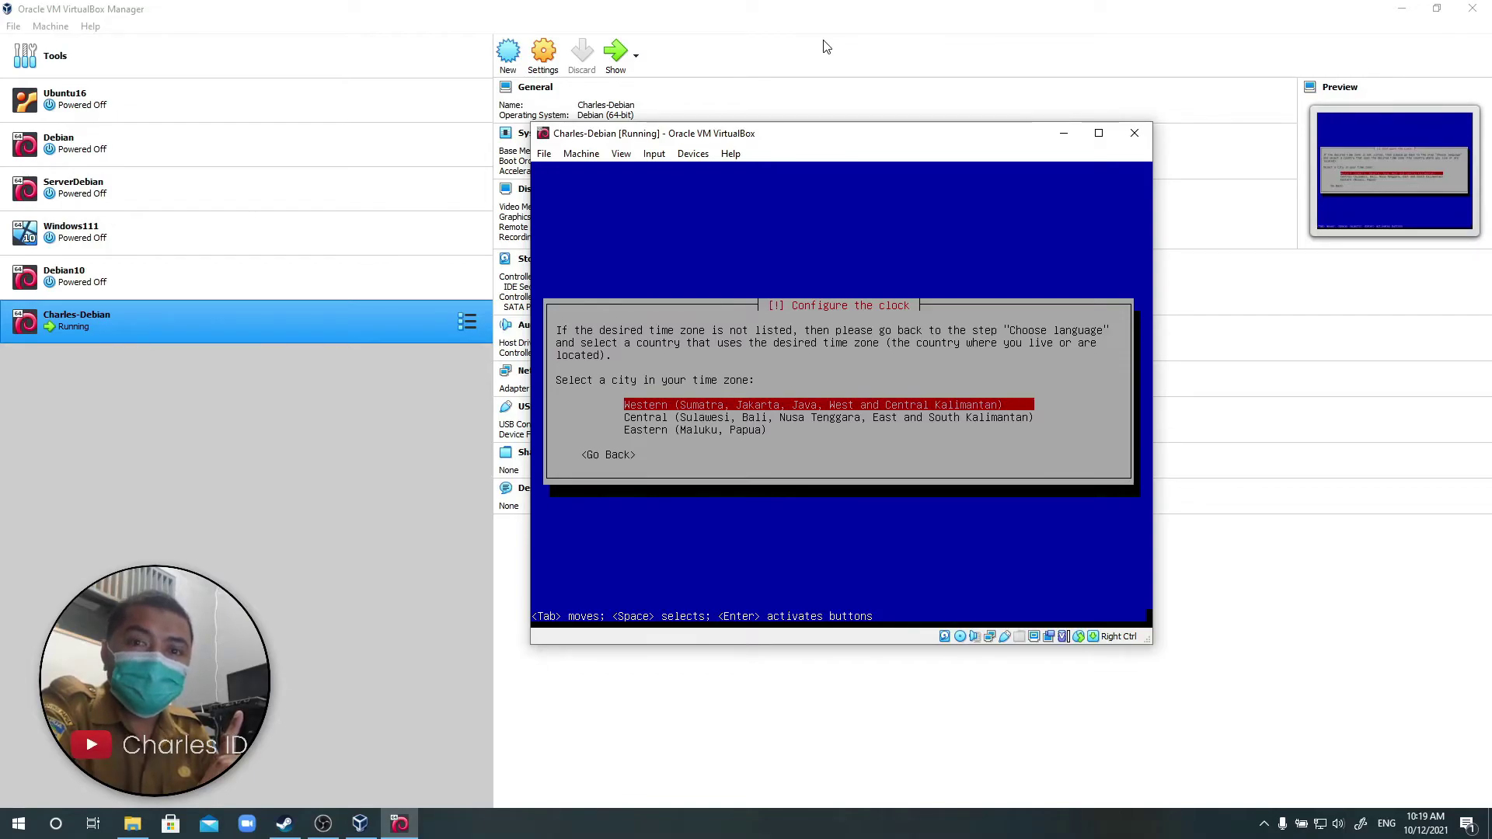
Choose Eastern (Maluku, Papua) as the time zone.
key("Down")
key("Down")
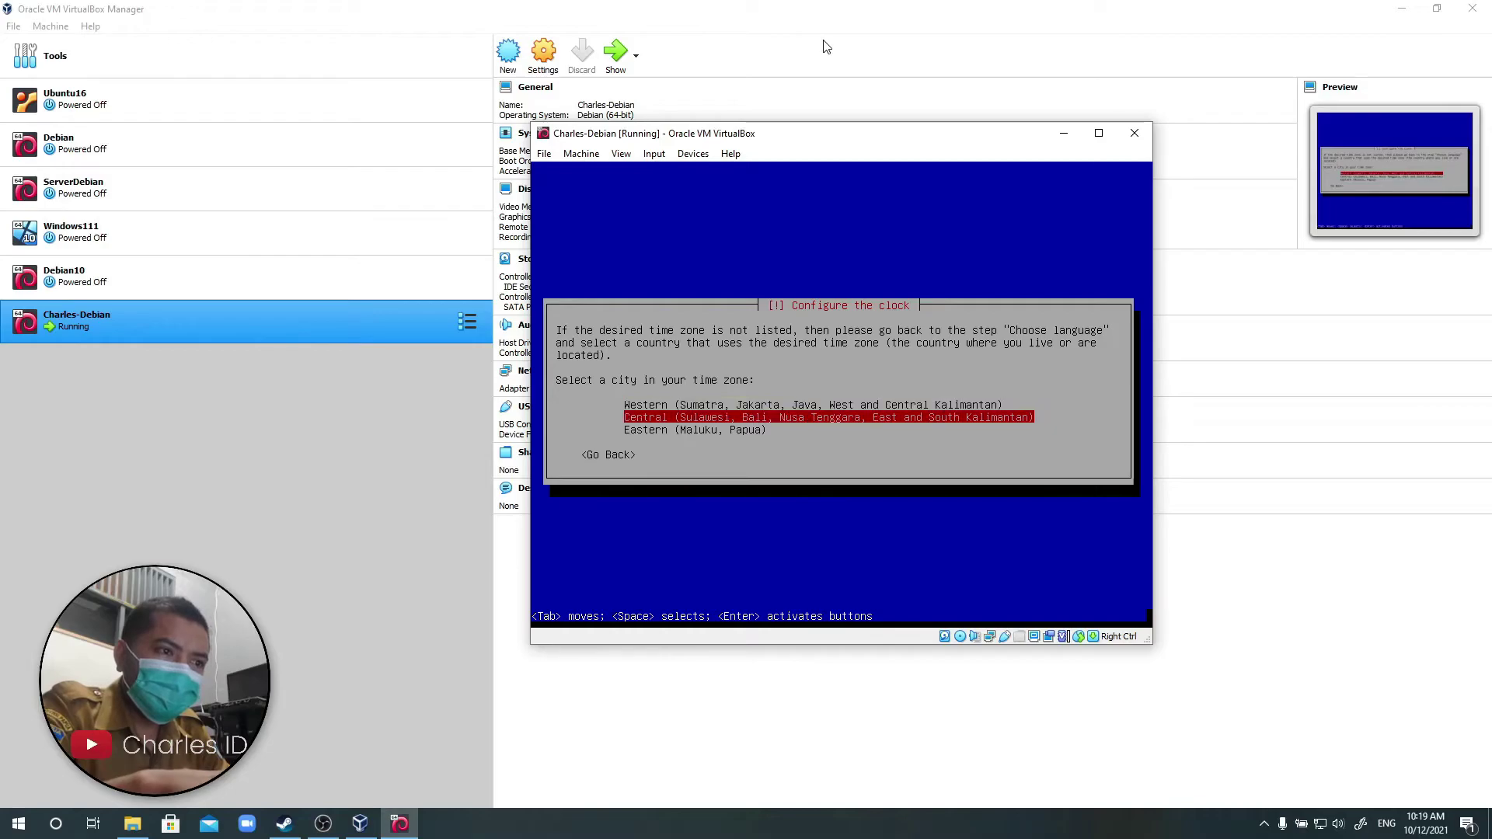
key("Return")
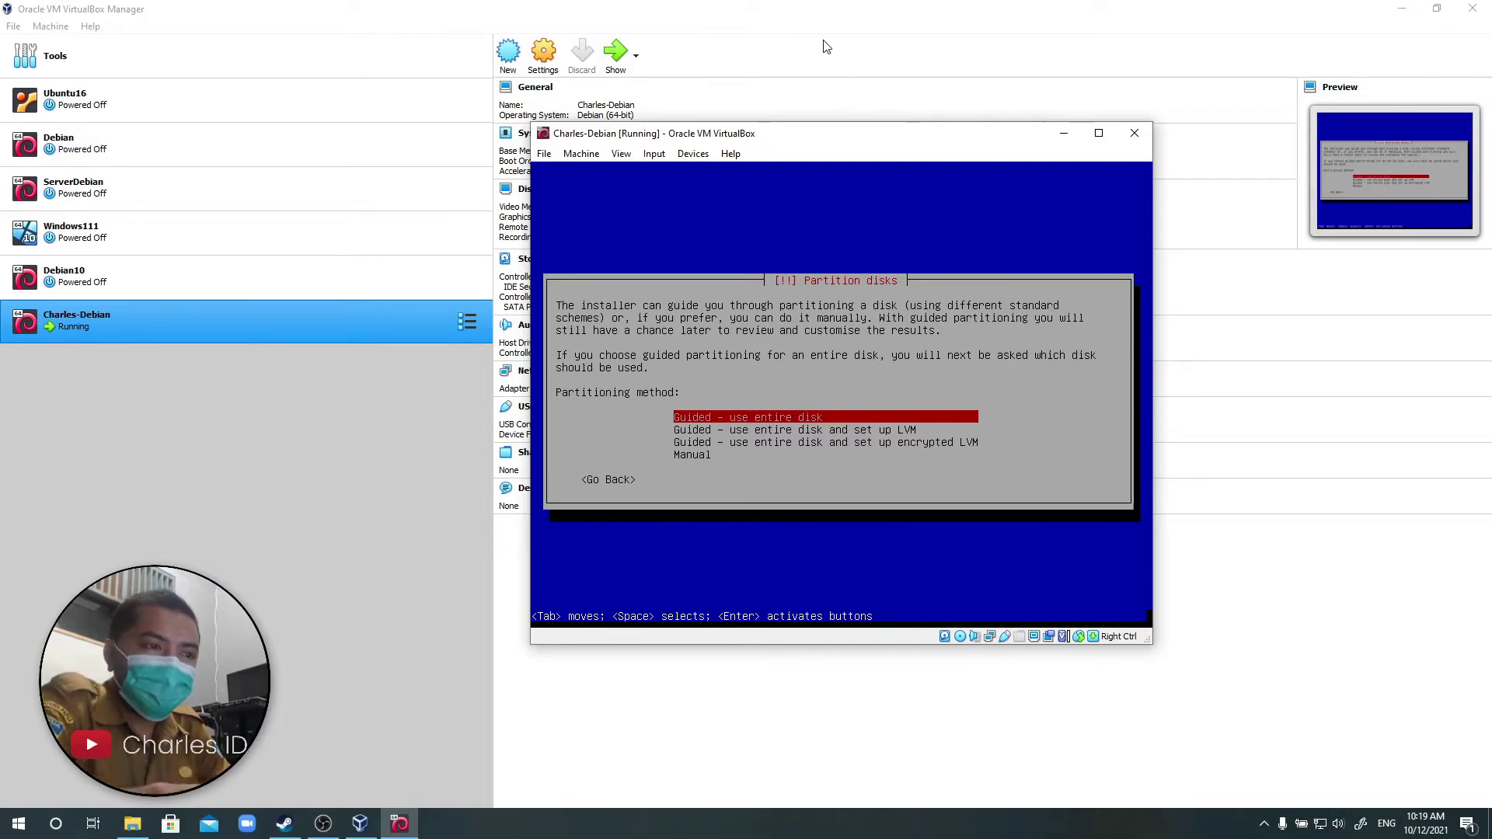
Guided-partition the entire 16.1 GB VBOX HARDDISK with all files in one partition.
key("Down")
key("Down")
key("Up")
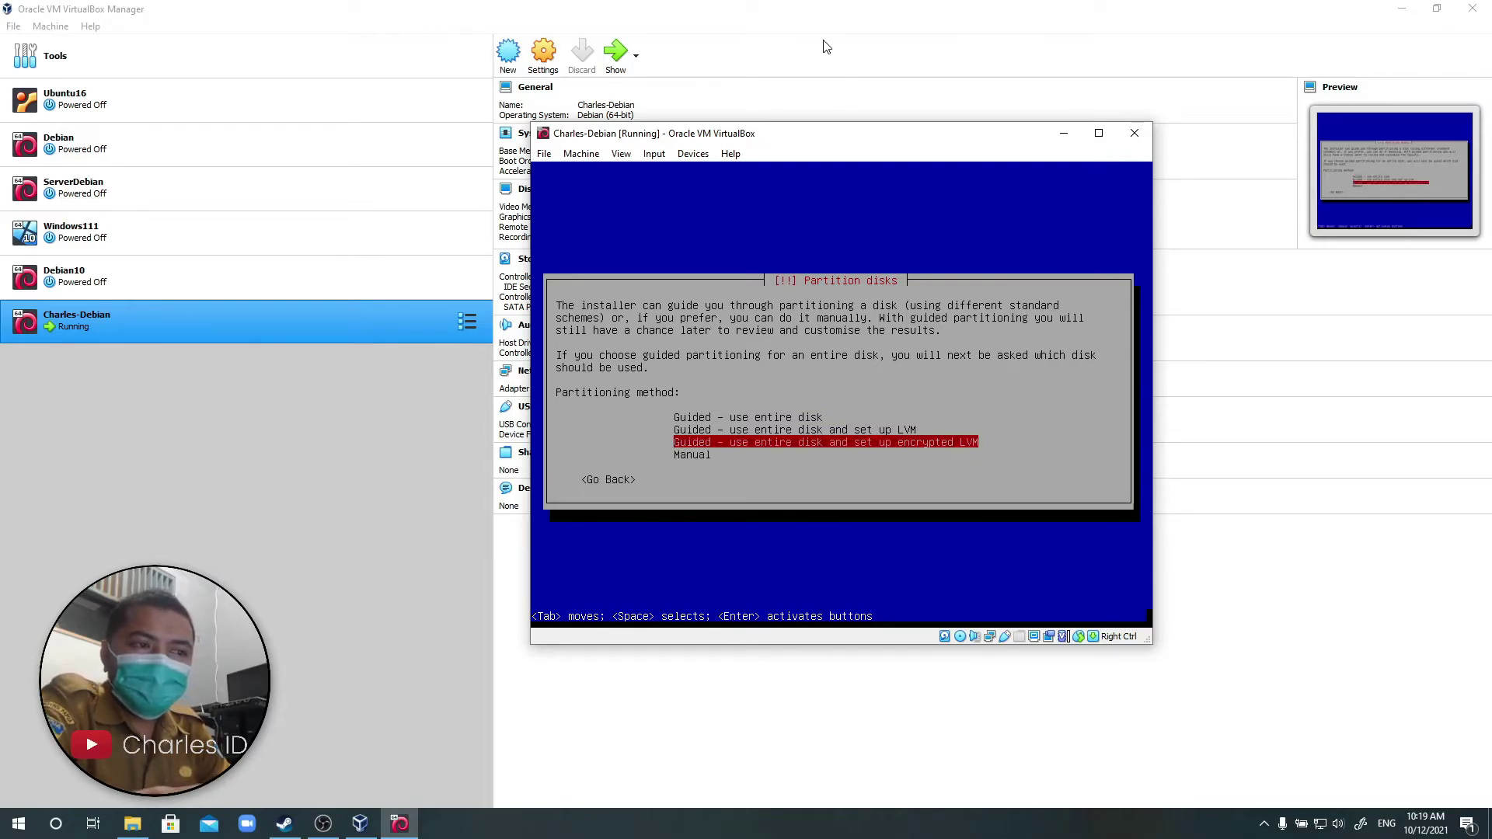
key("Up")
key("Down")
key("Down")
key("Down")
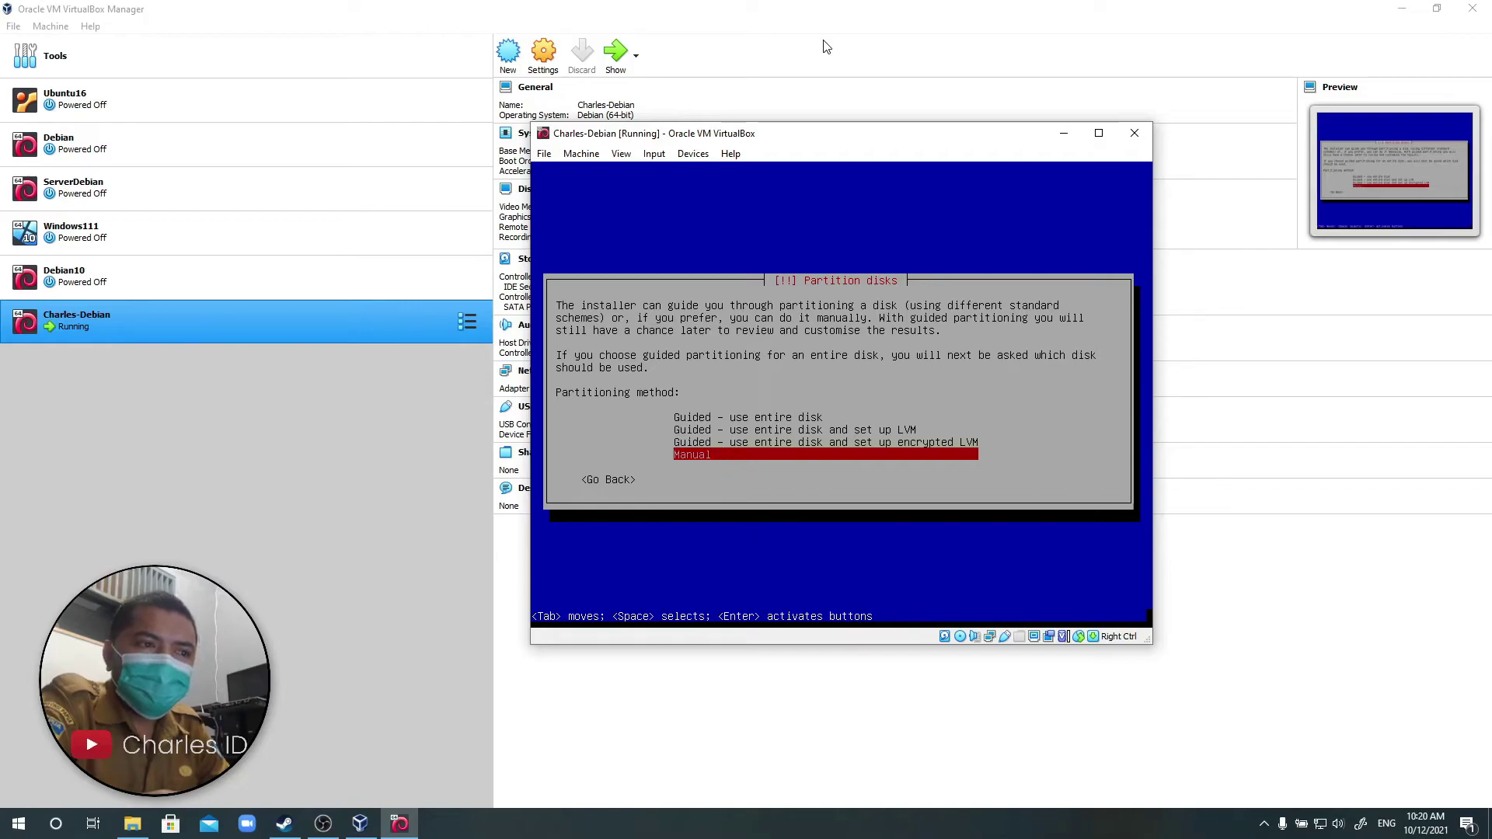
key("Up")
key("Up")
key("Up")
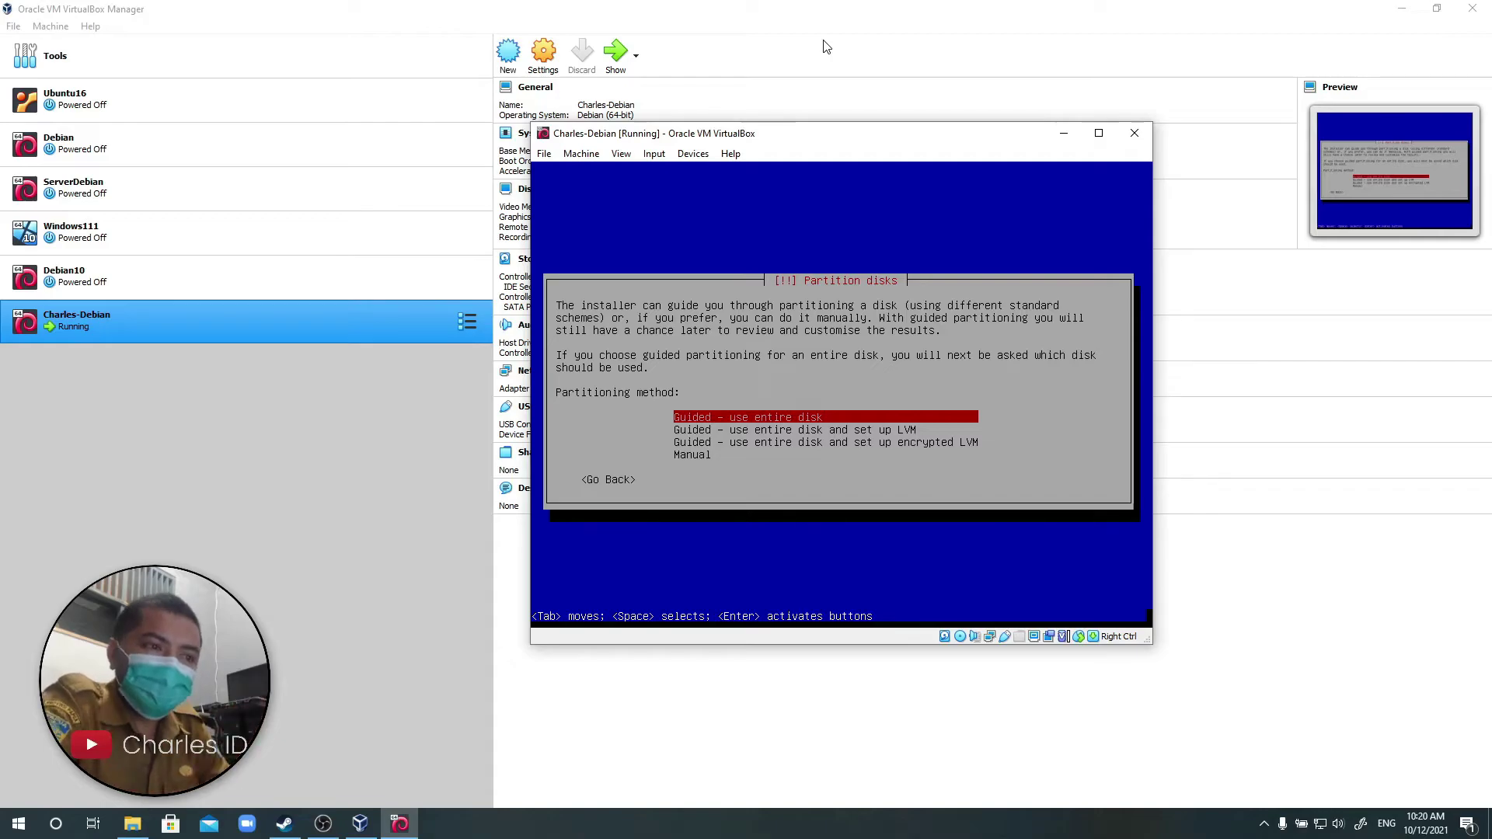
key("Return")
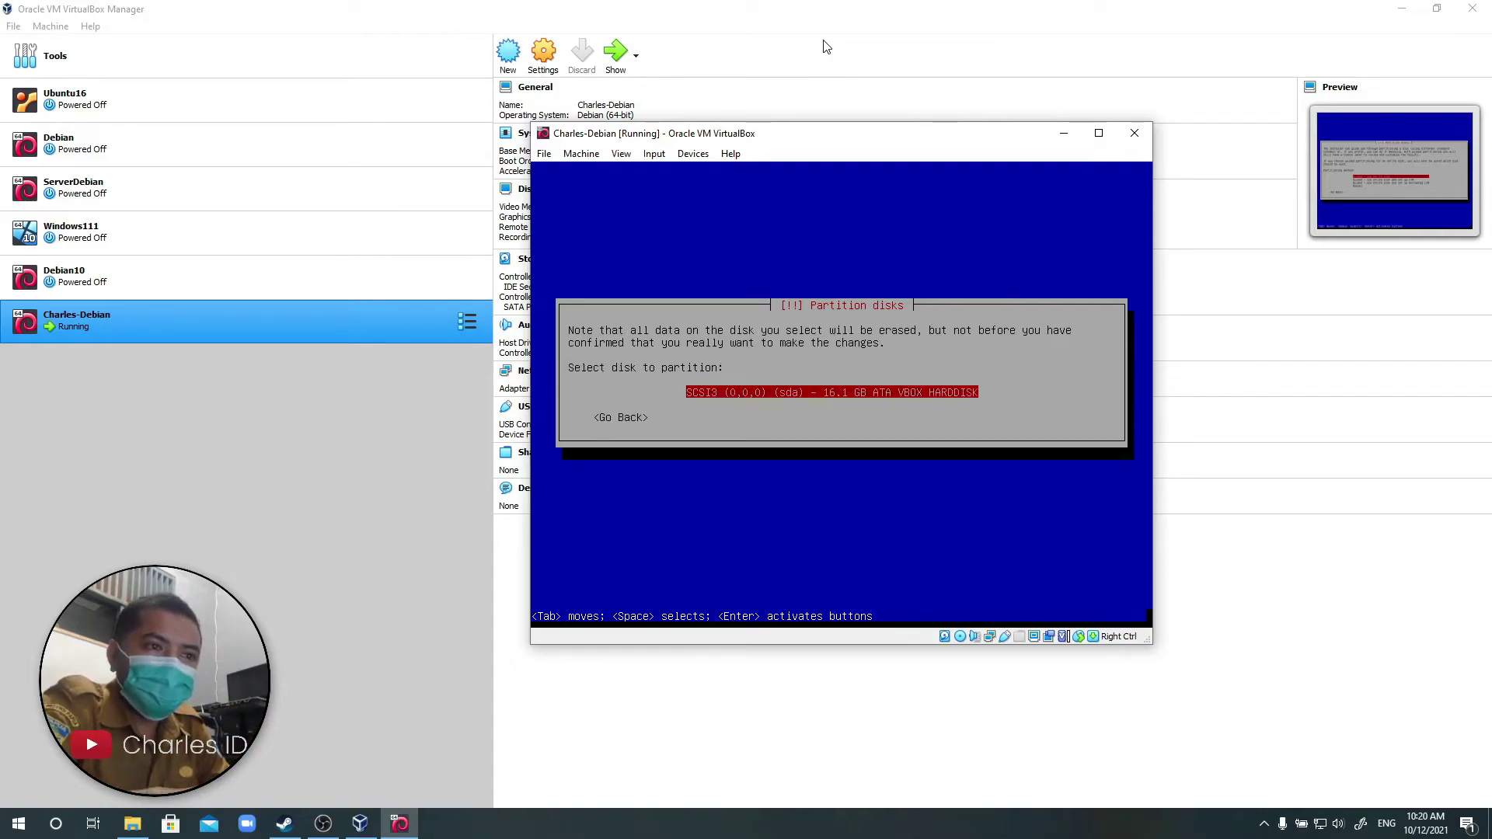
key("Return")
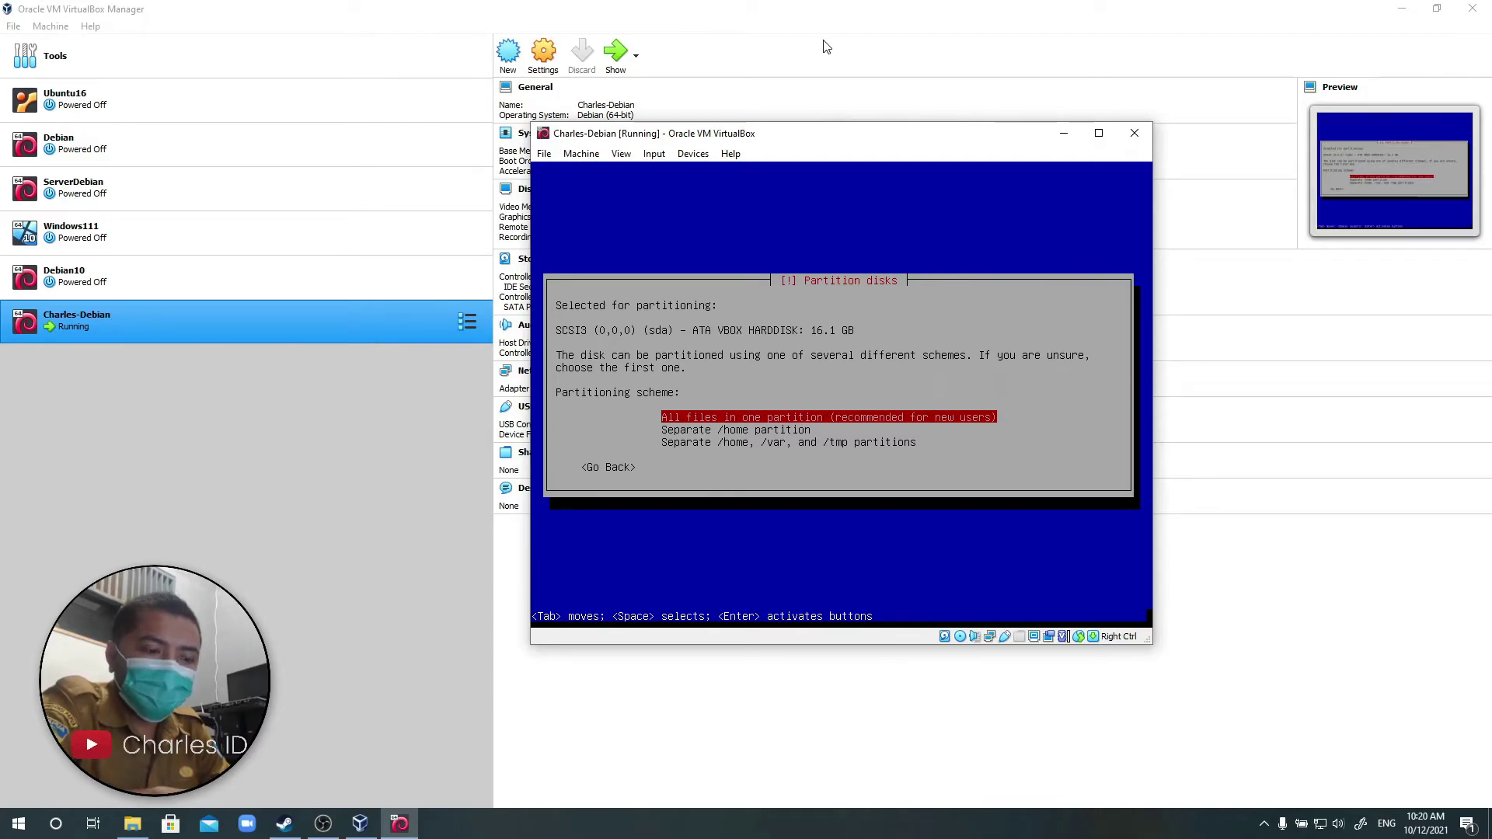
key("Return")
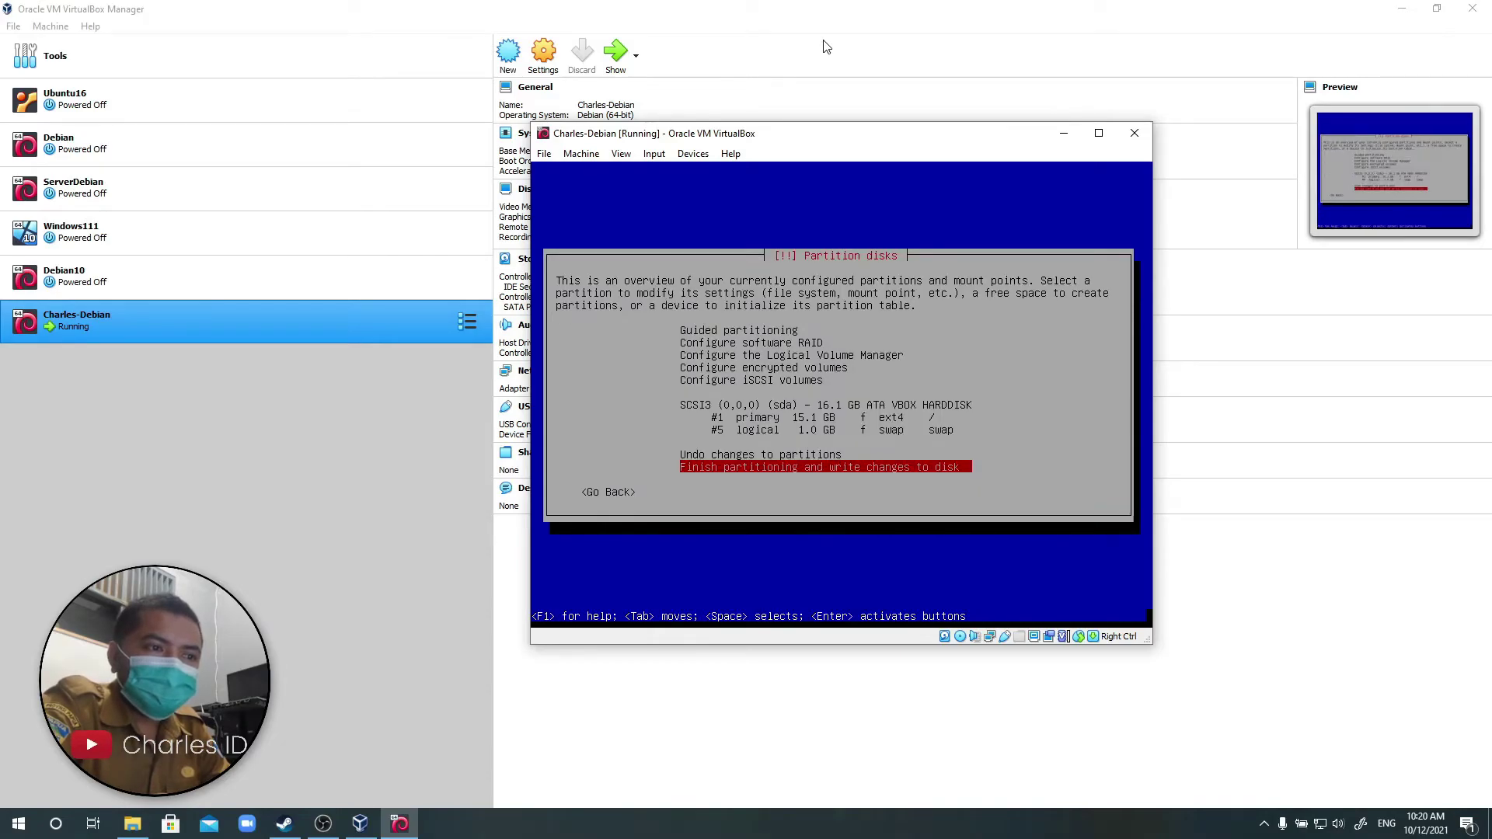
Review the ext4 root and swap partitions, then finish partitioning and write changes to disk.
key("Up")
key("Up")
key("Up")
key("Up")
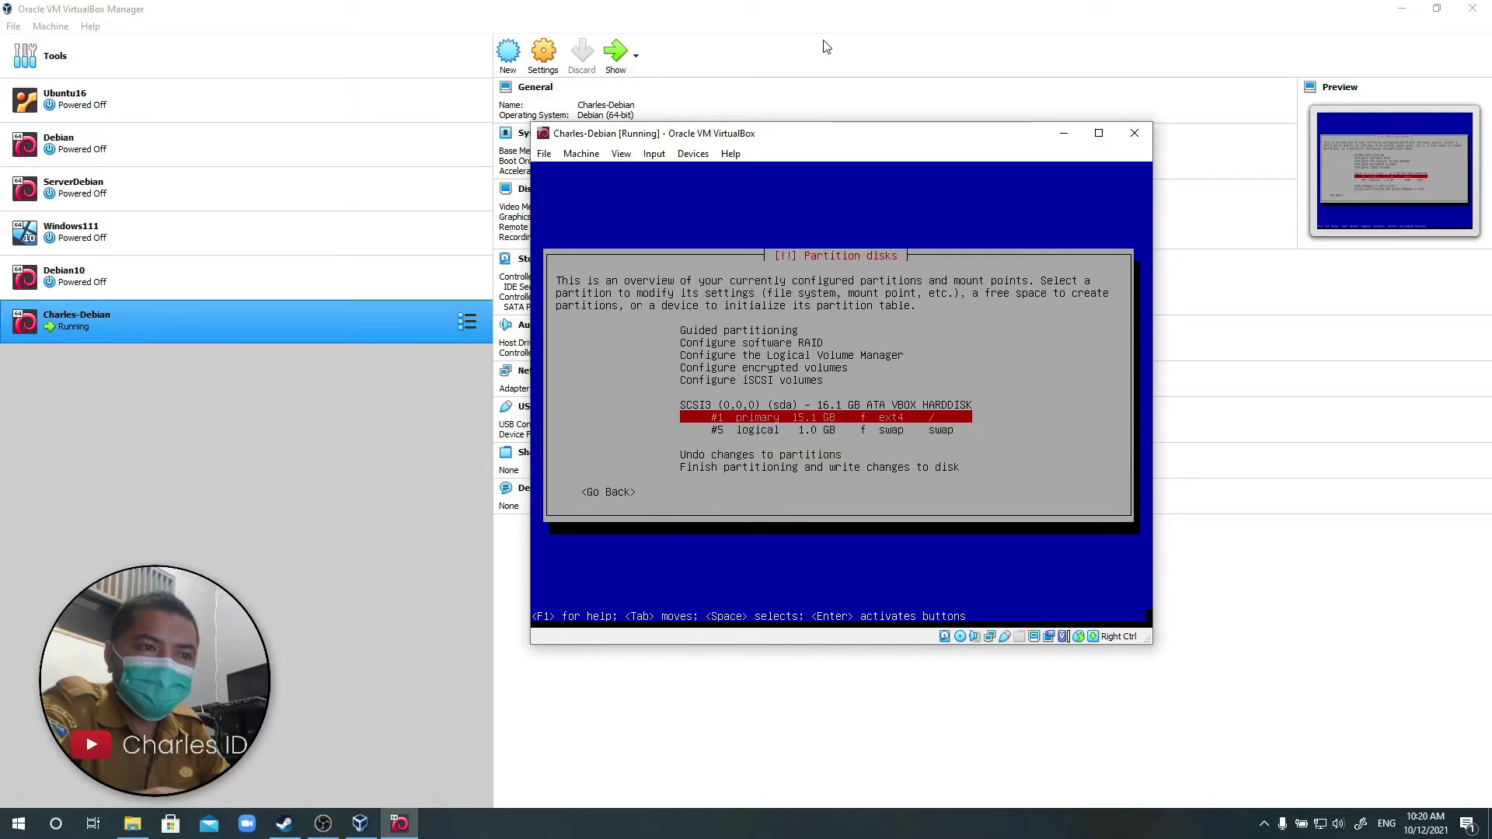
key("Down")
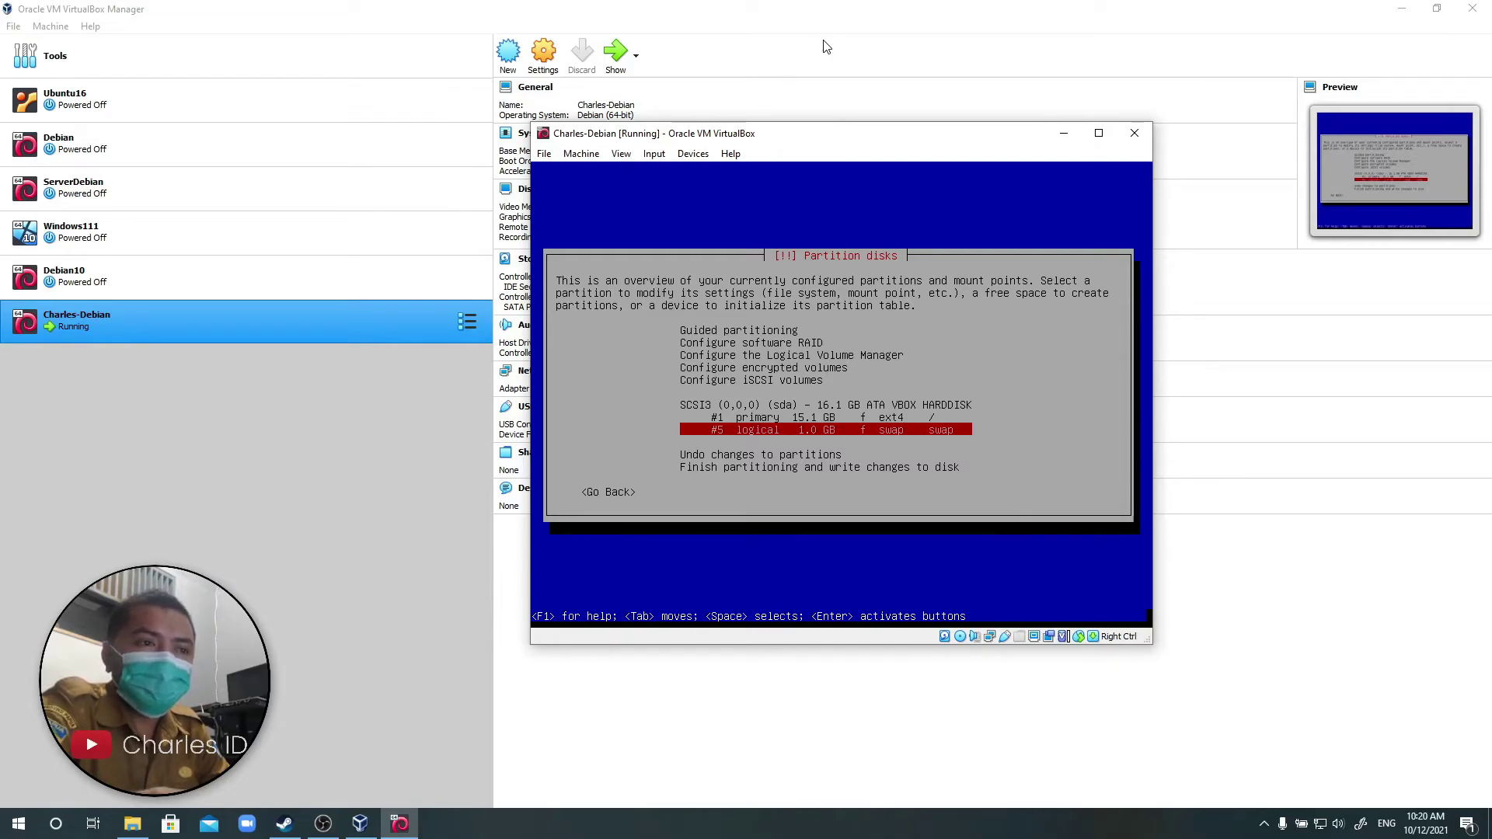
key("Up")
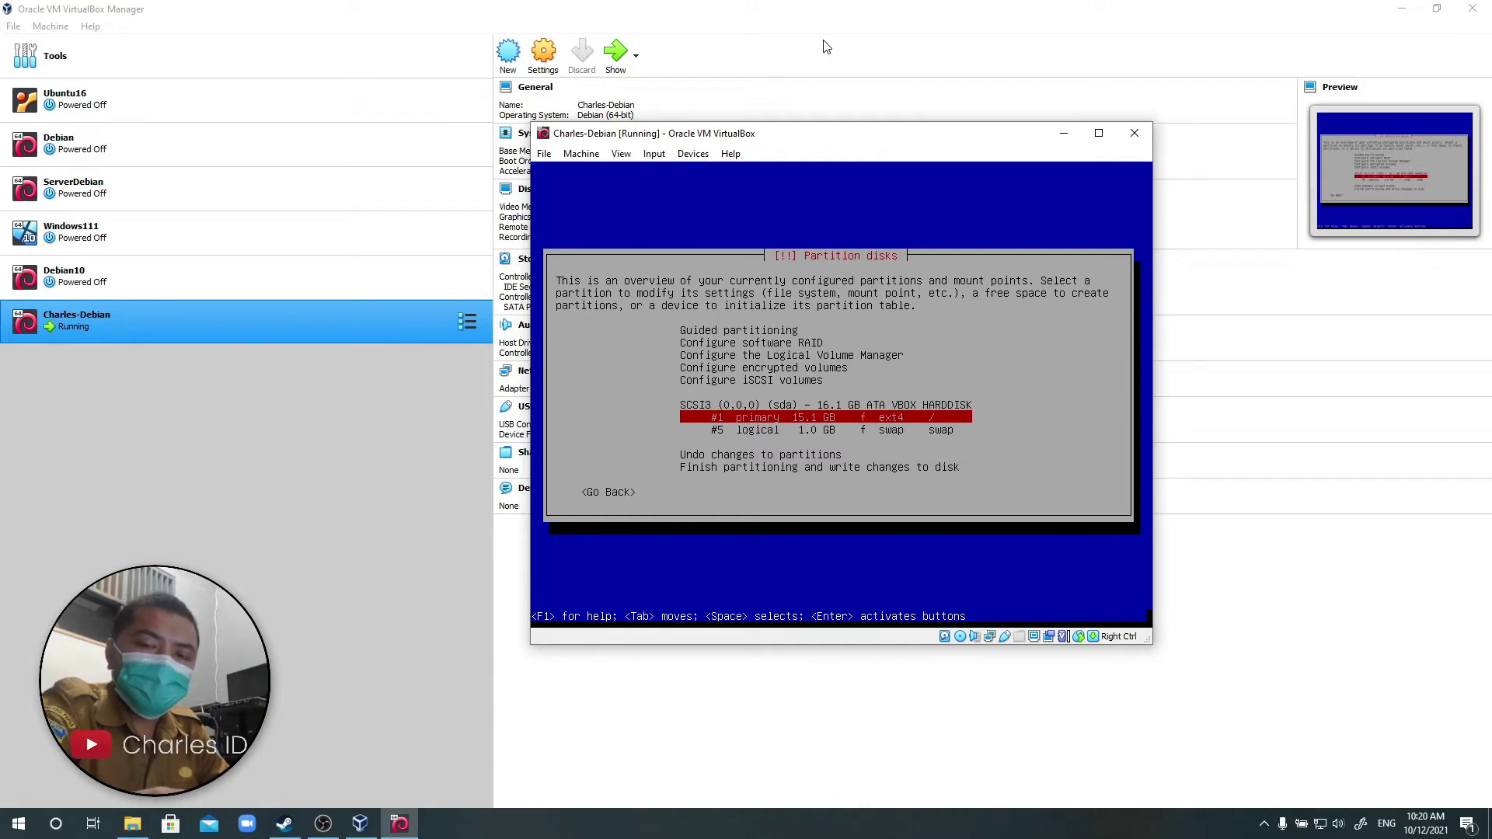
key("Down")
key("Down")
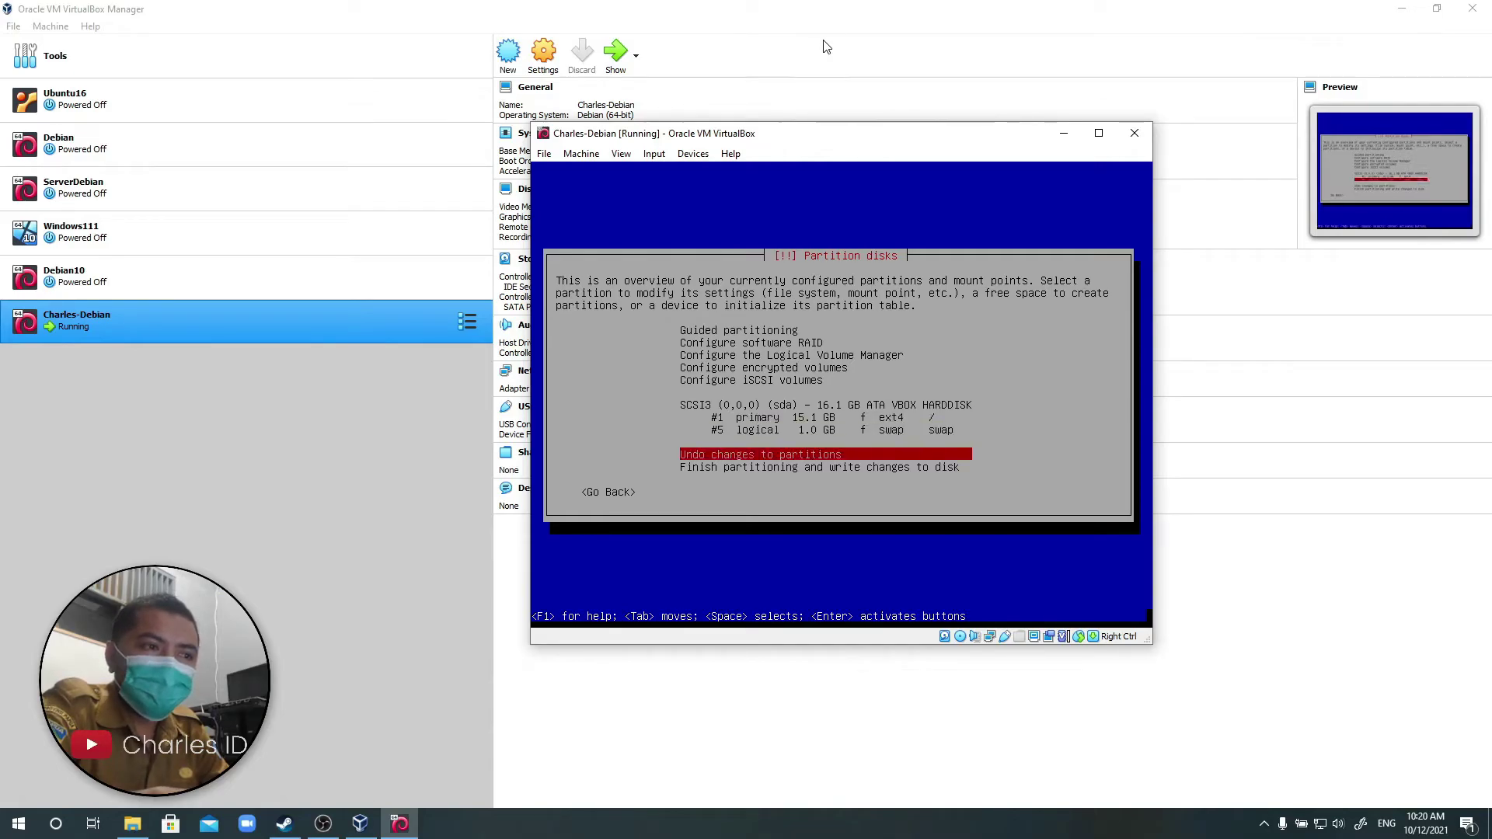
key("Down")
key("Return")
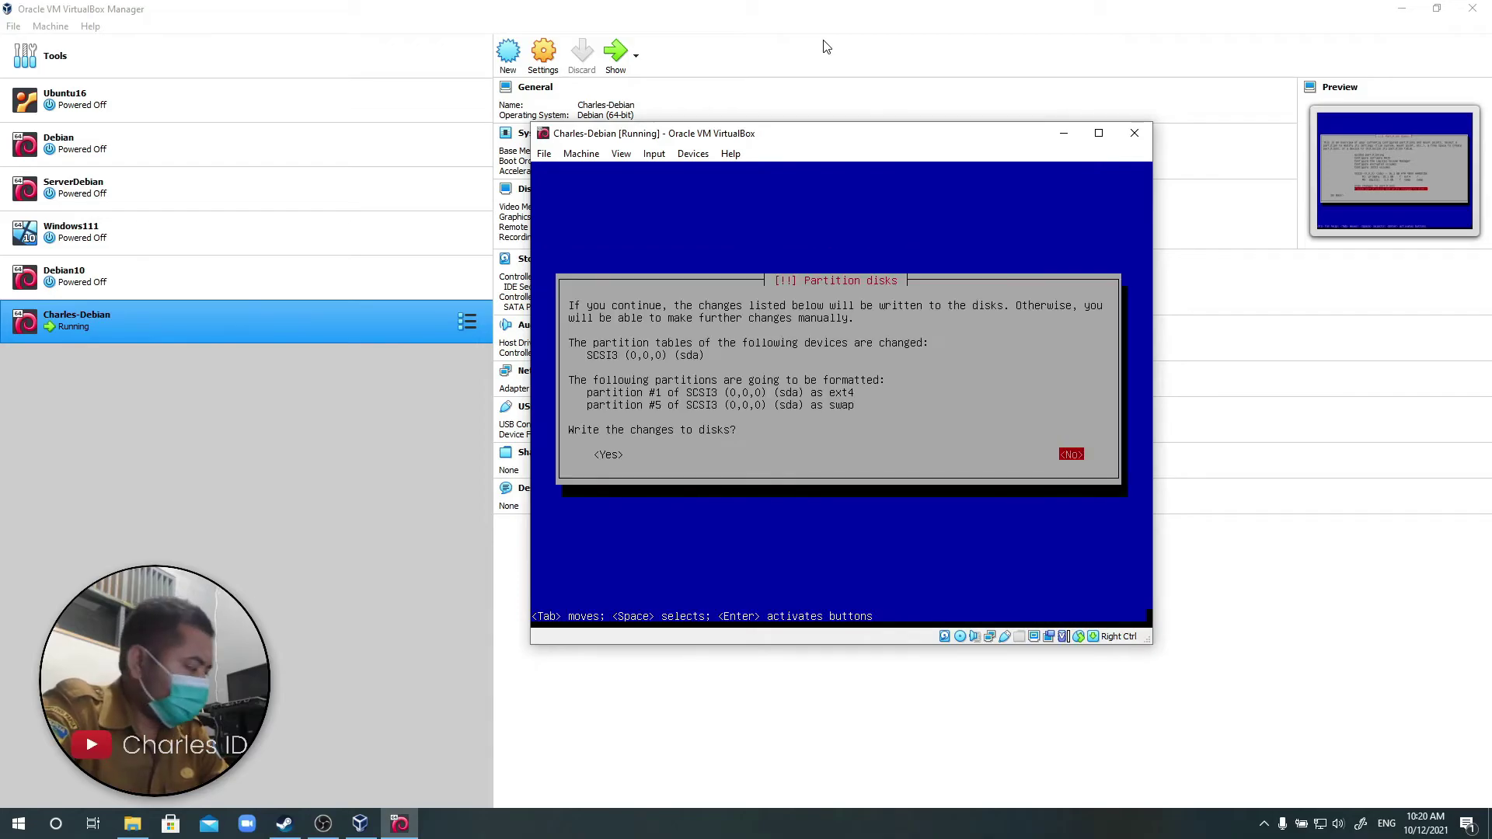
Confirm writing the ext4 and swap partition changes to the disk.
key("Left")
key("Return")
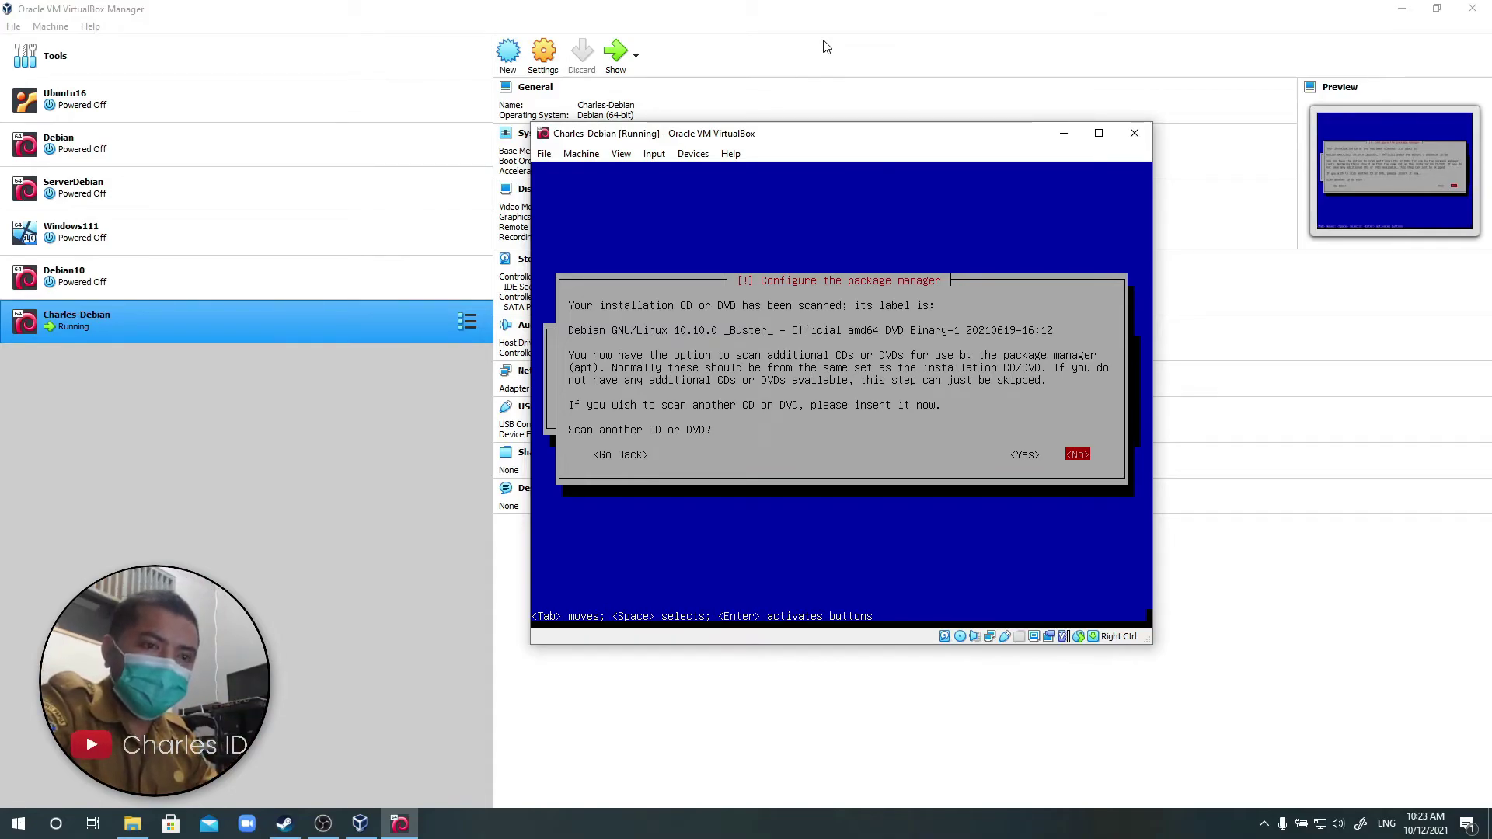
Decline scanning another DVD, using a network mirror, and the popularity-contest survey.
key("Return")
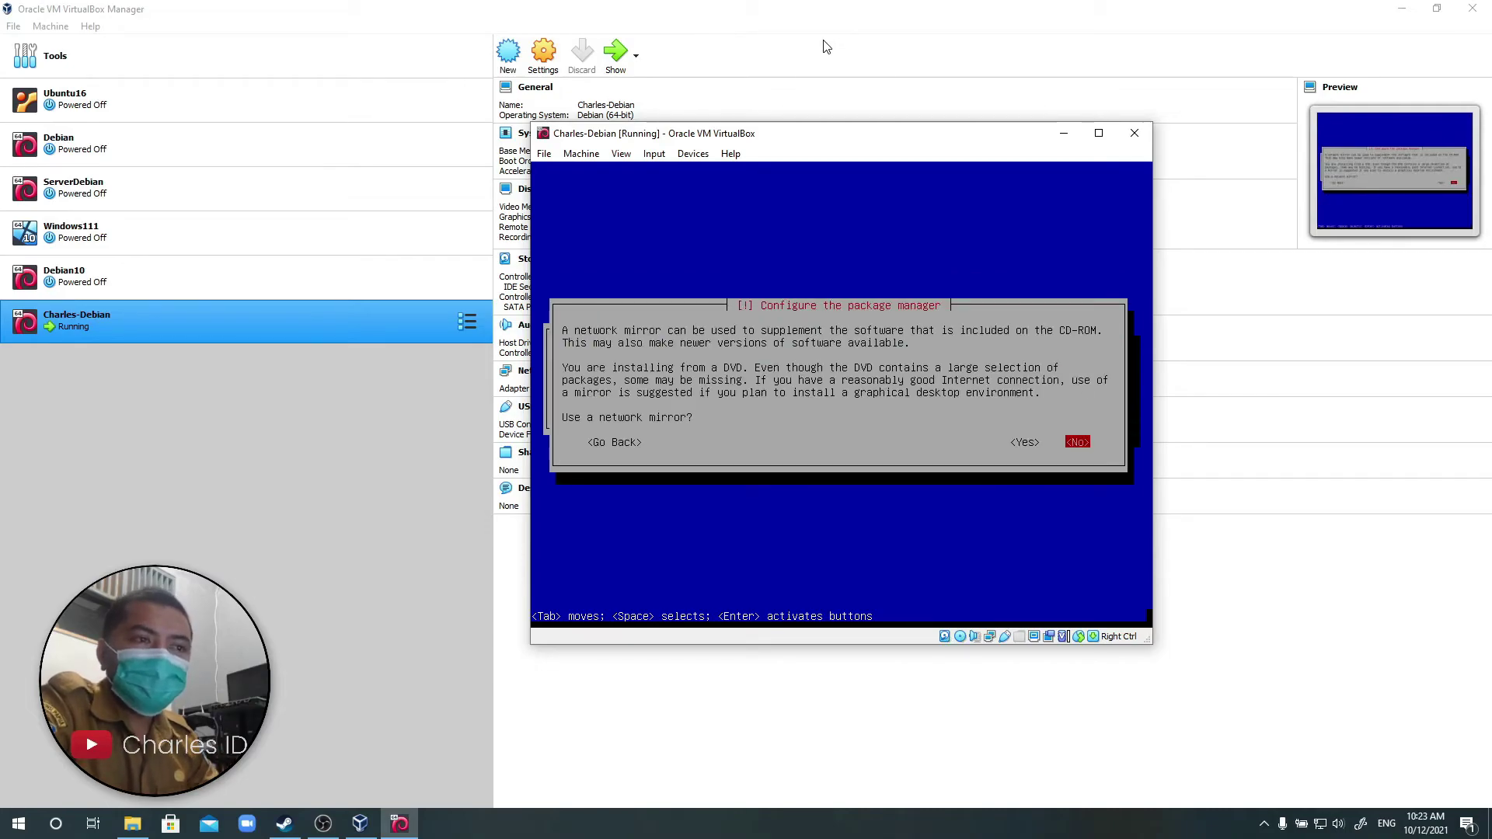
key("Return")
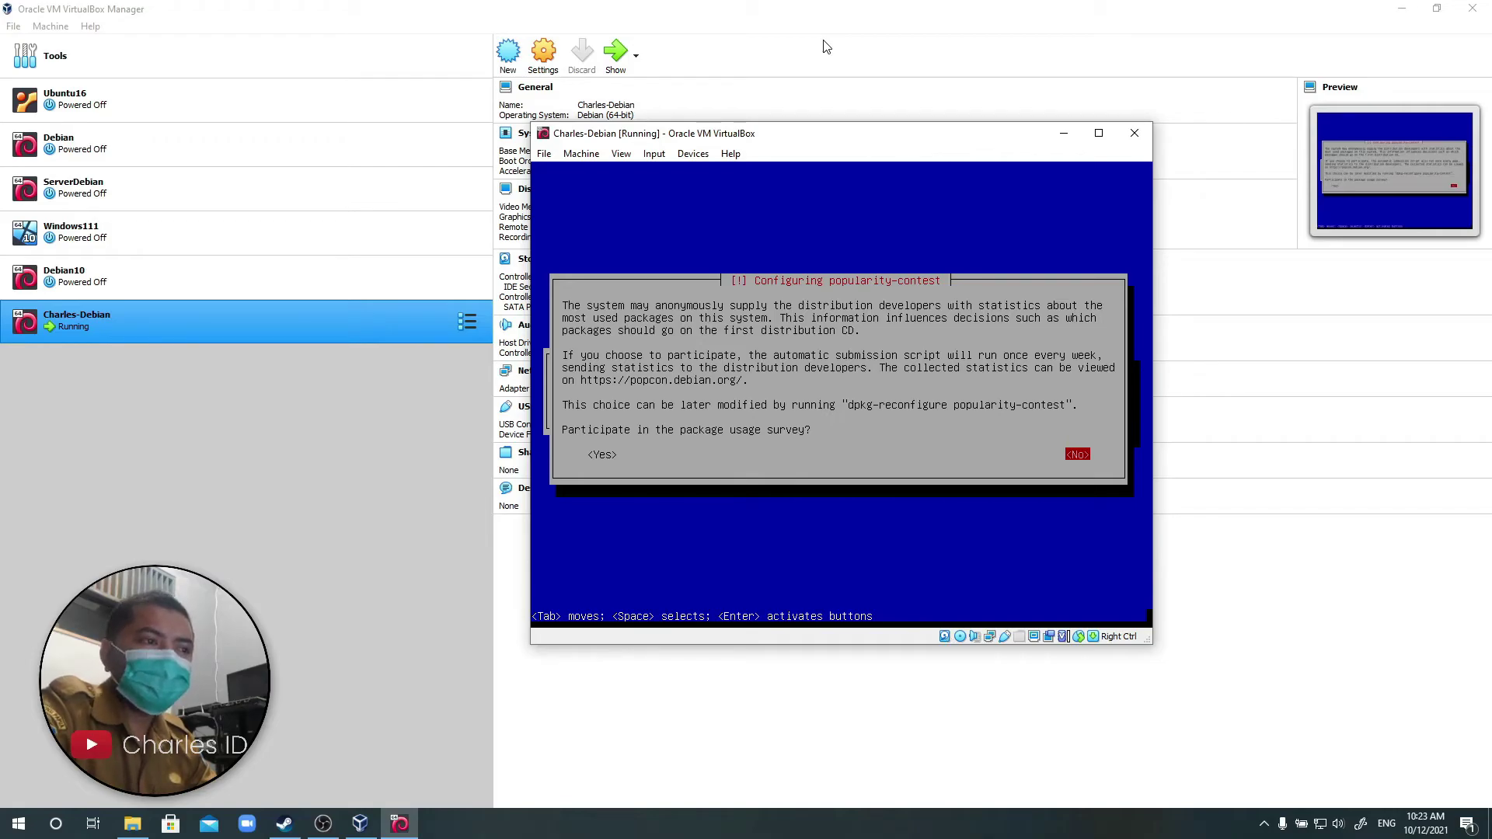
key("Return")
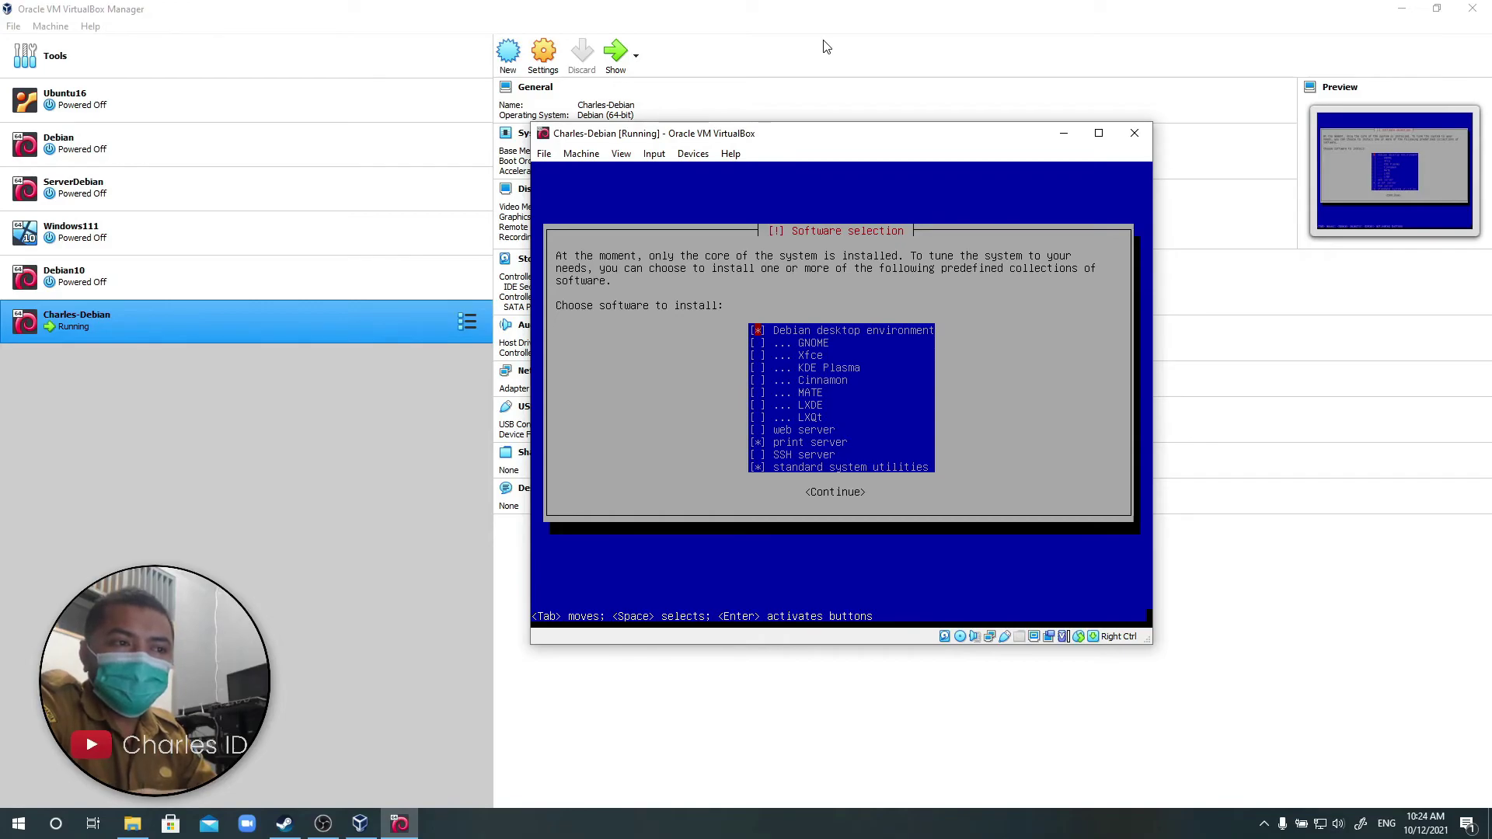
Uncheck Debian desktop environment and print server, keeping standard system utilities, and start installing.
key("space")
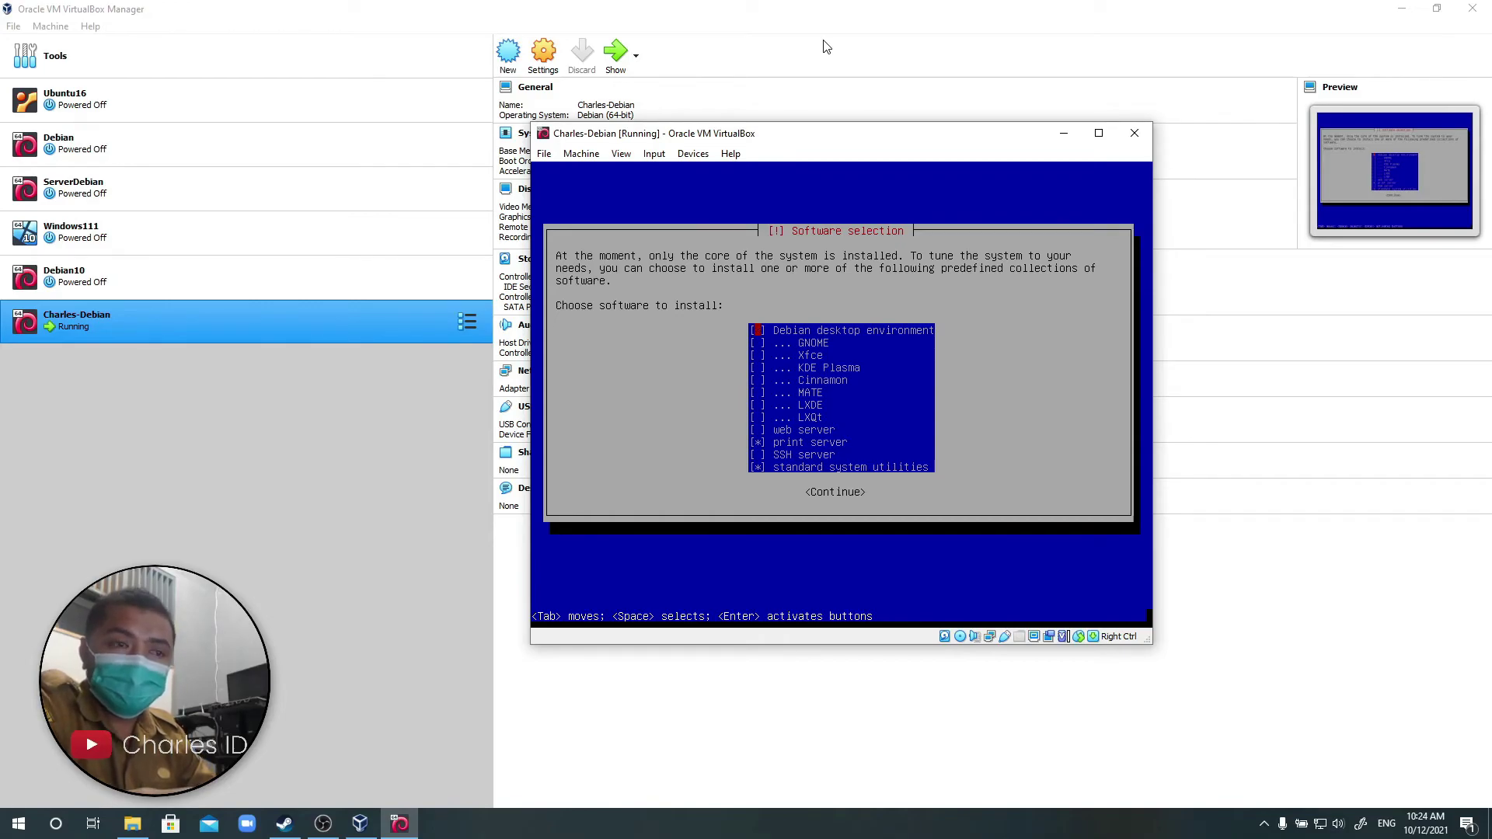
key("Down")
key("Down")
key("Down")
key("Down")
key("Down")
key("Down")
key("Down")
key("Down")
key("Down")
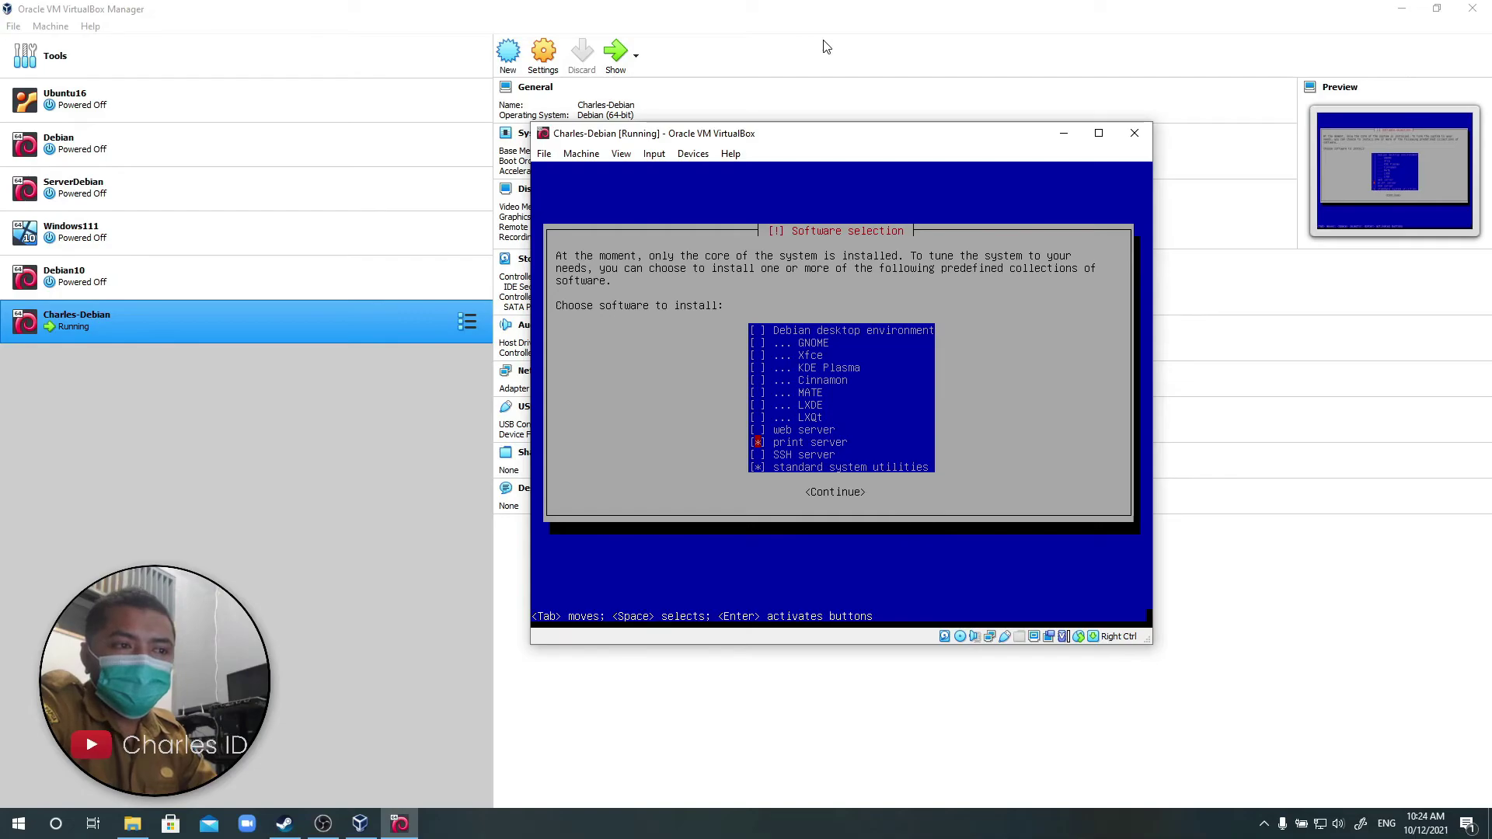
key("space")
key("Down")
key("Down")
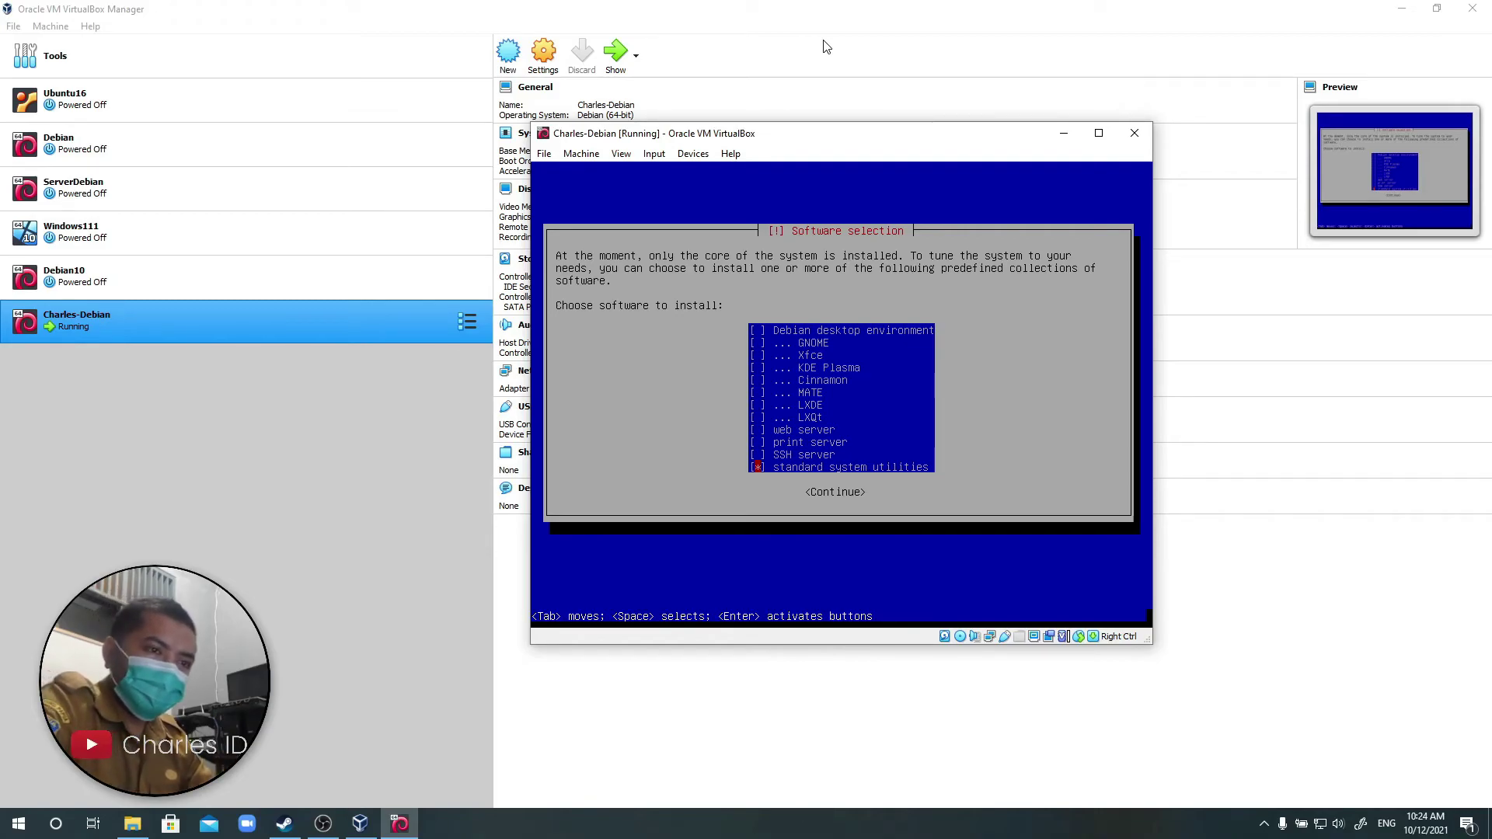
key("Return")
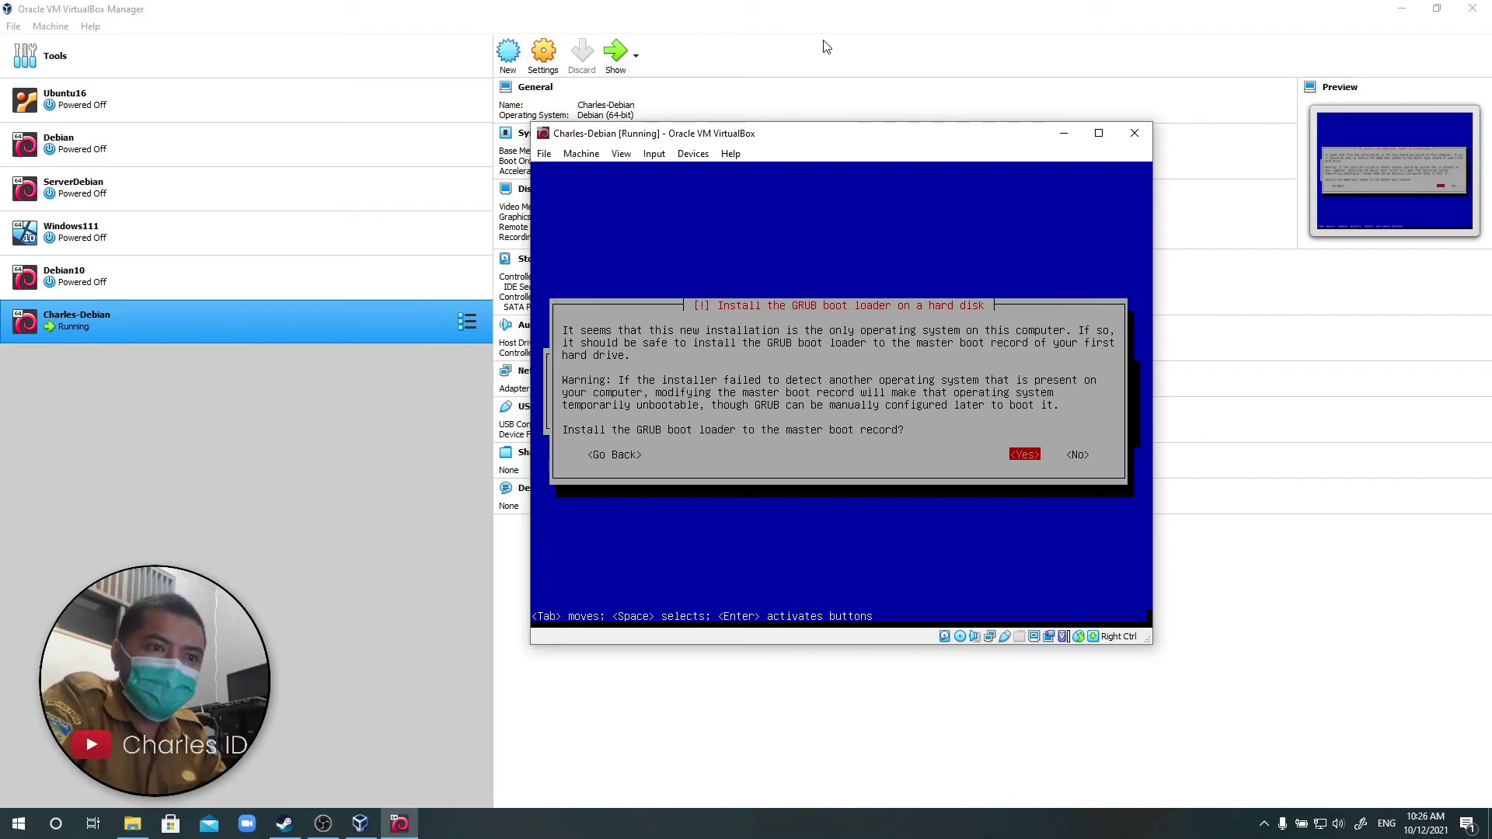
Install the GRUB boot loader to the master boot record on /dev/sda.
key("Return")
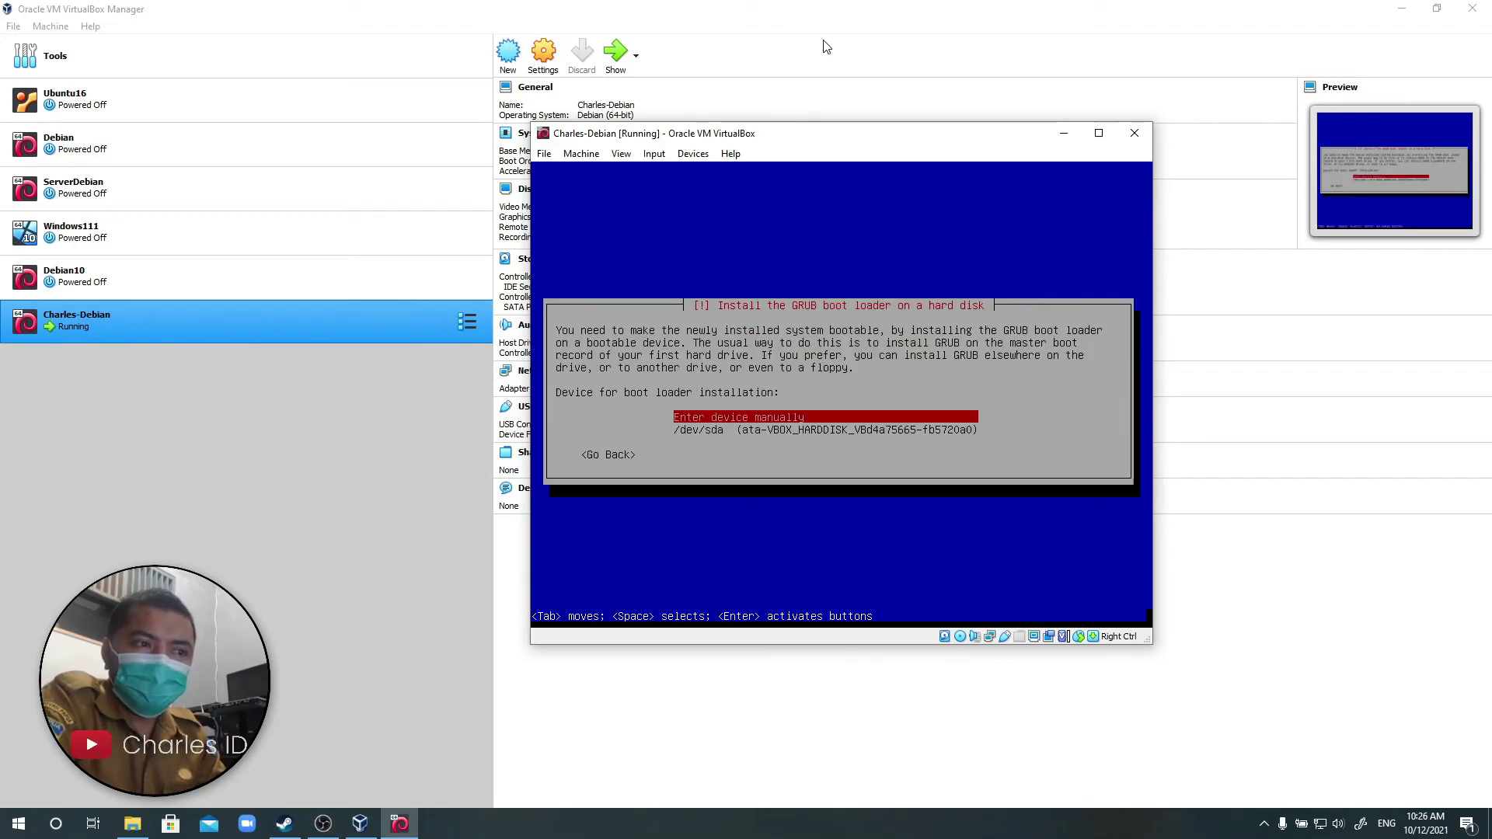
key("Down")
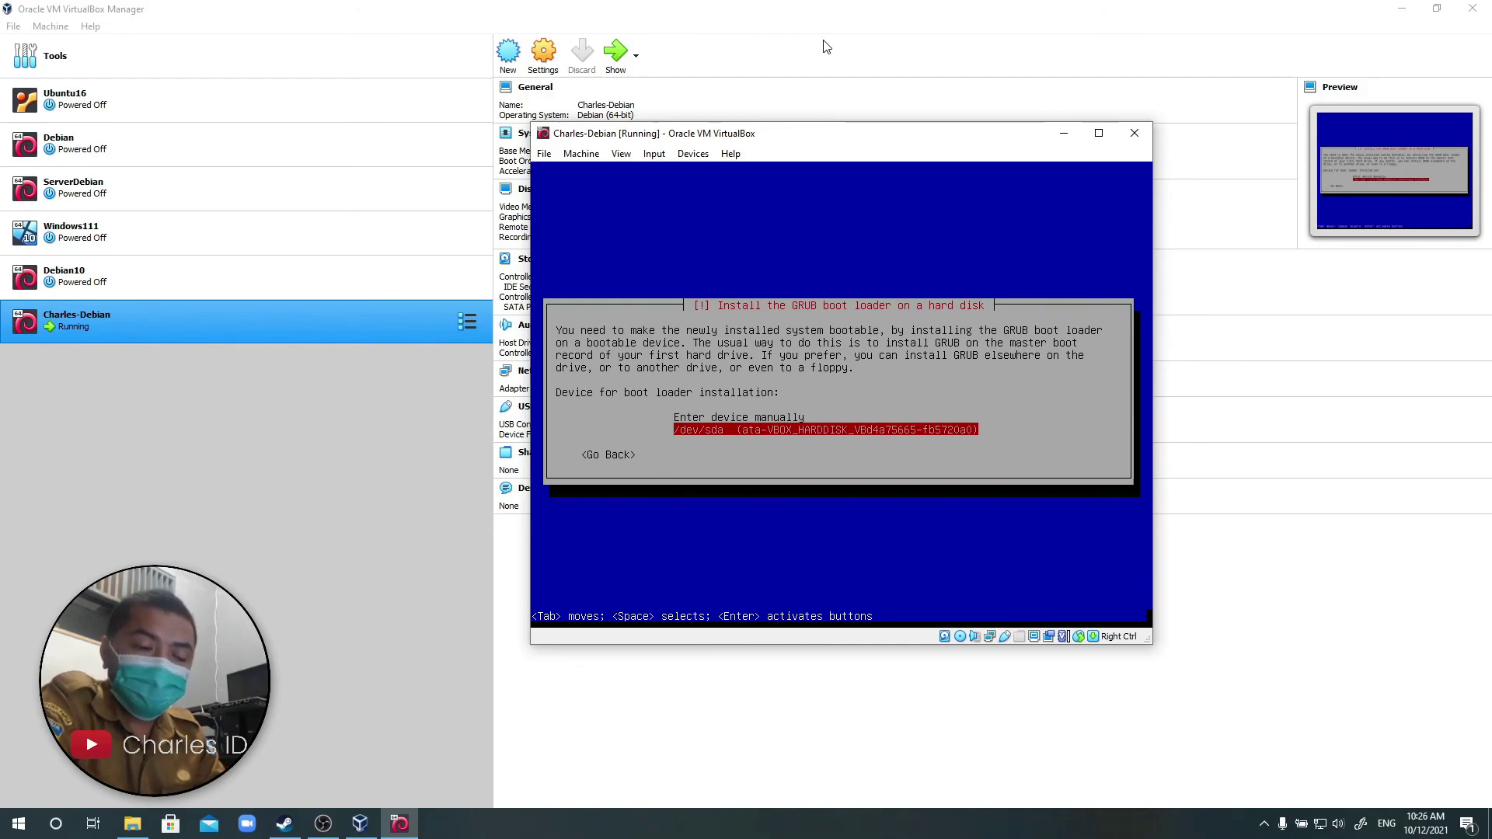
key("Return")
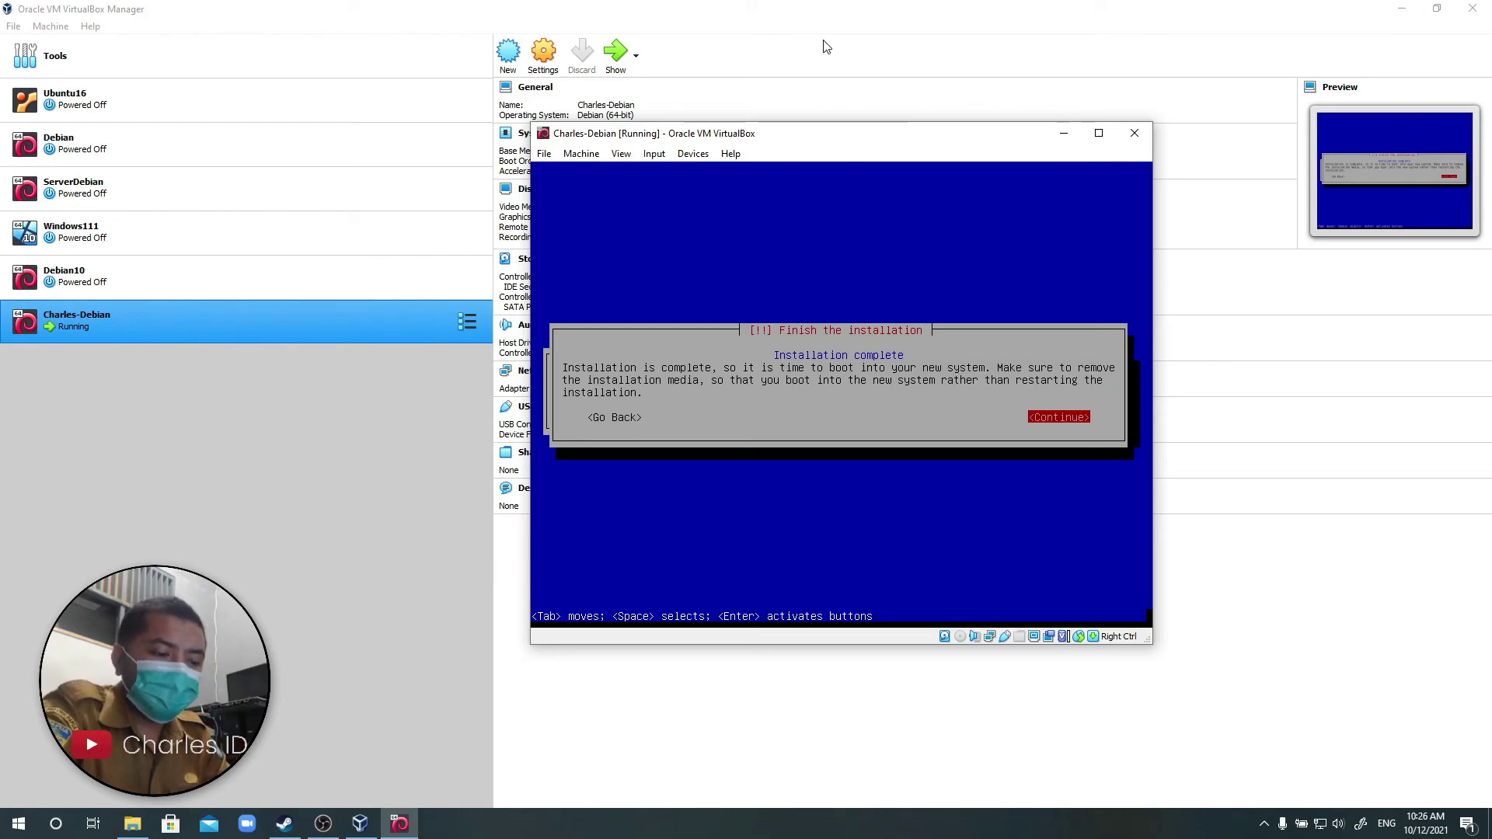
Finish the installation, reboot, and boot Debian GNU/Linux from the GRUB menu.
key("Return")
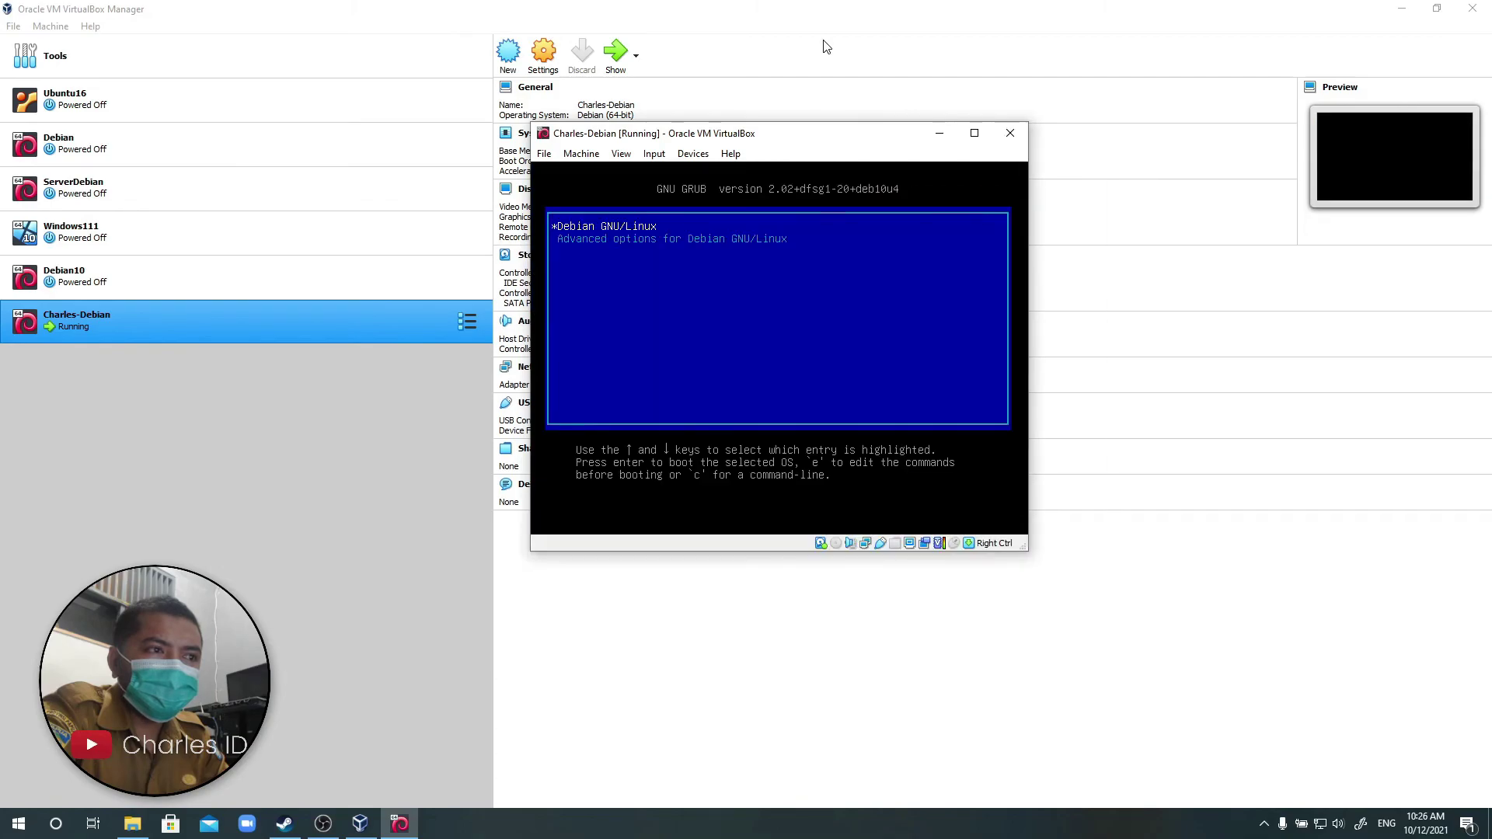
key("Return")
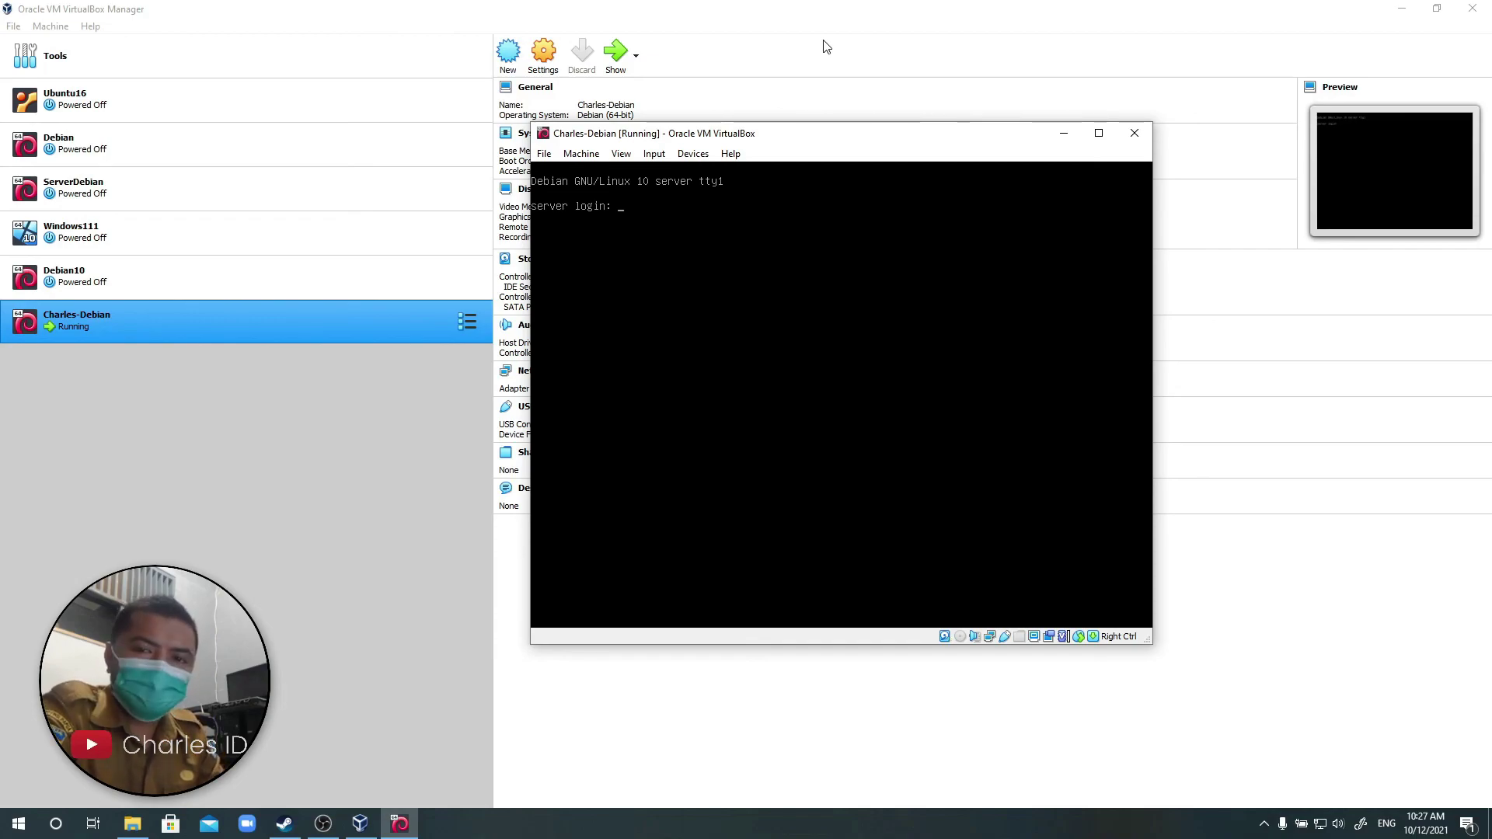
Log in as root, clear the console, then log out with Ctrl+D.
type("root")
key("Return")
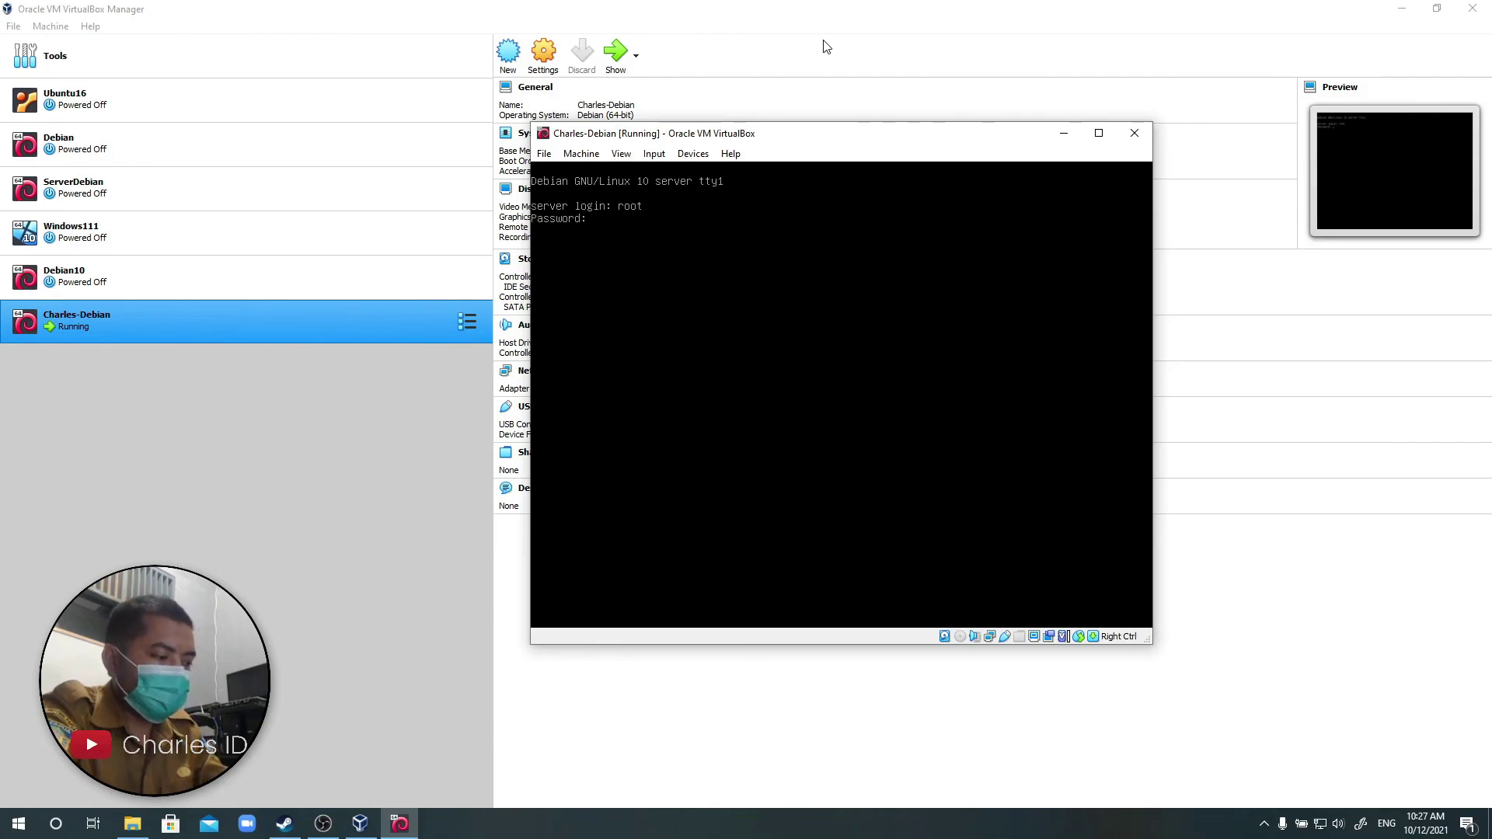
key("Return")
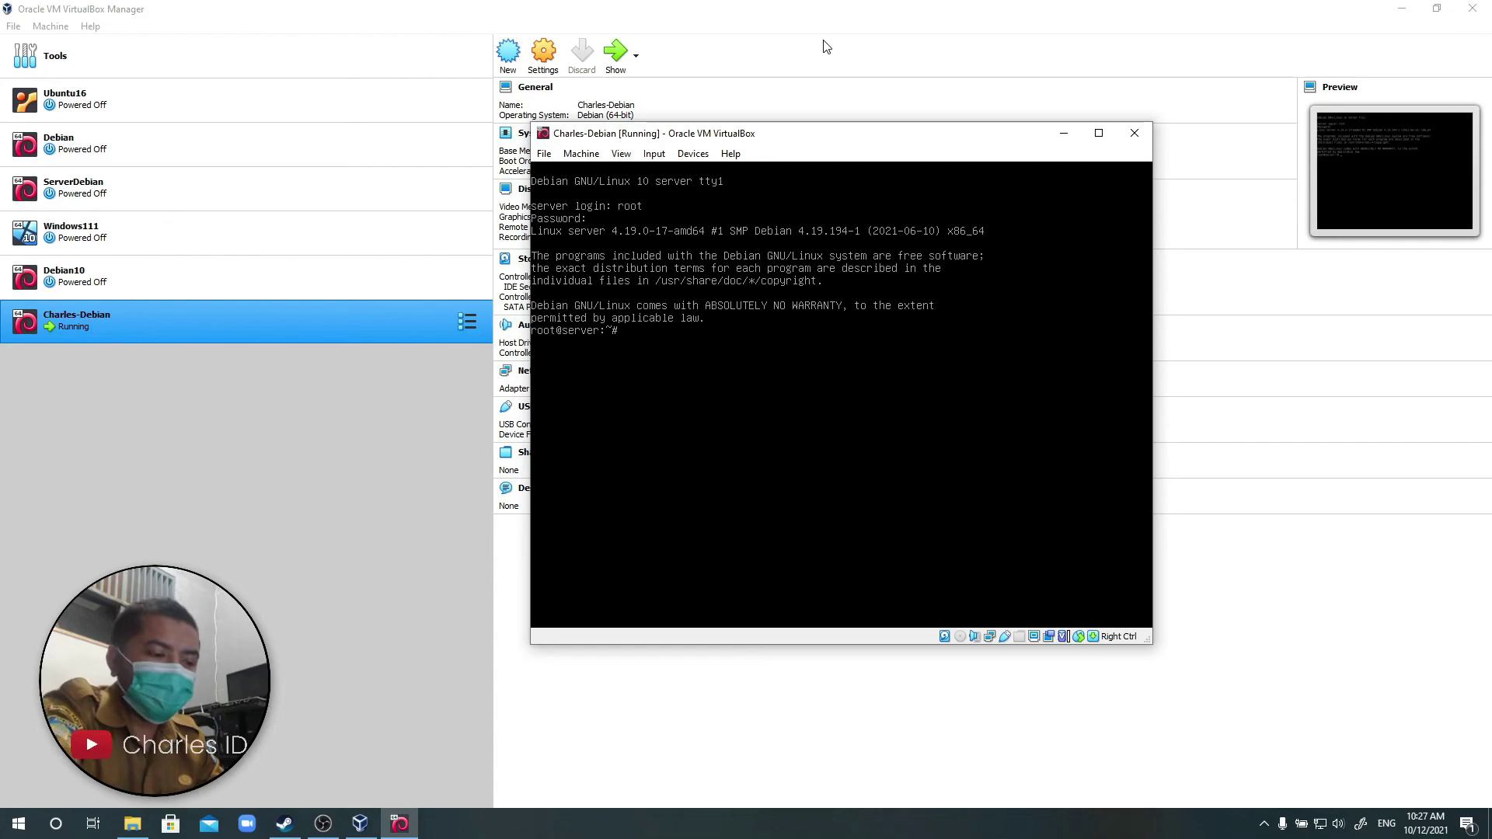
key("ctrl+l")
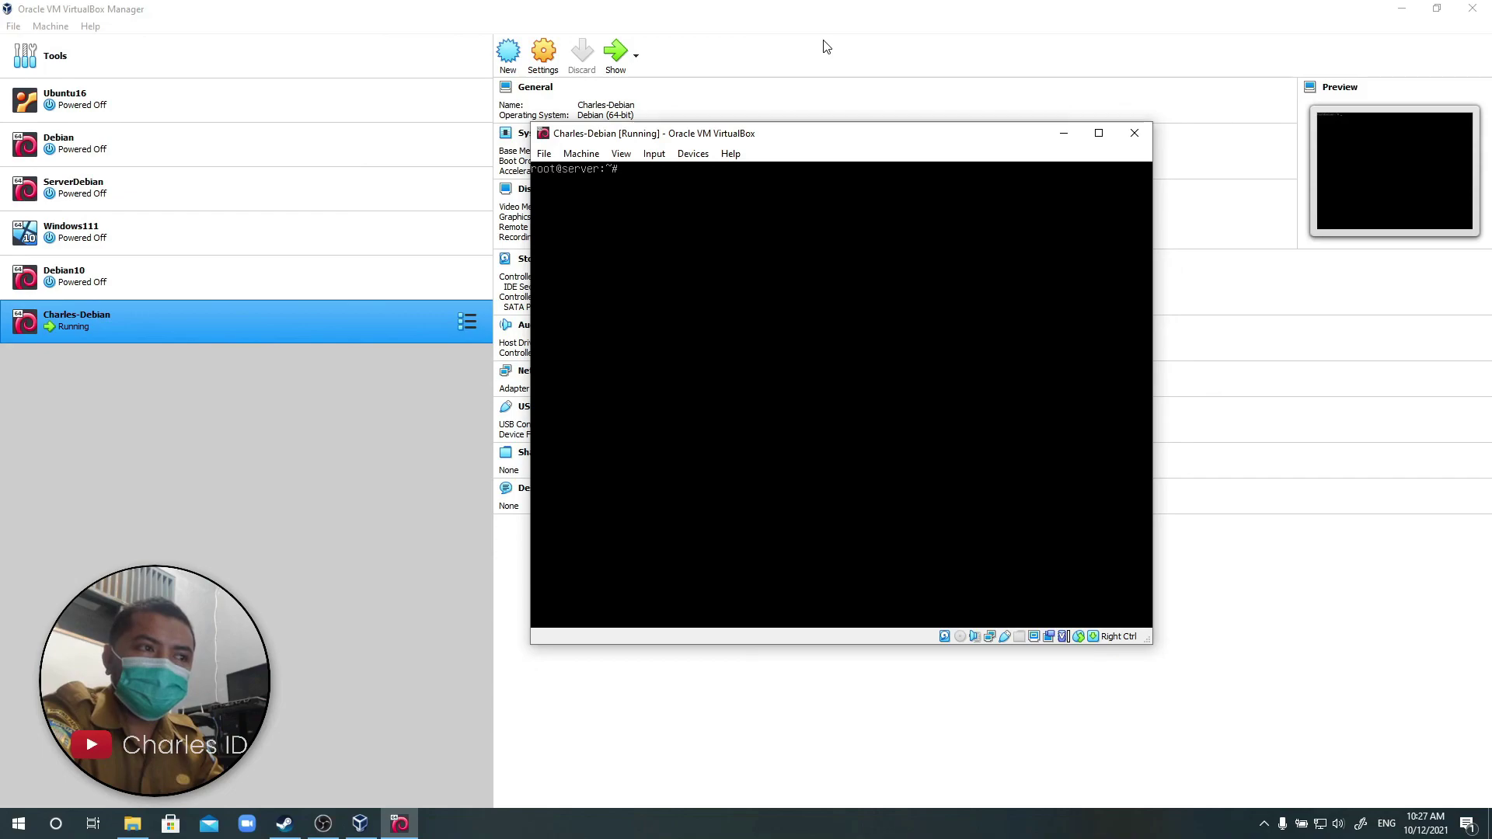
key("ctrl+d")
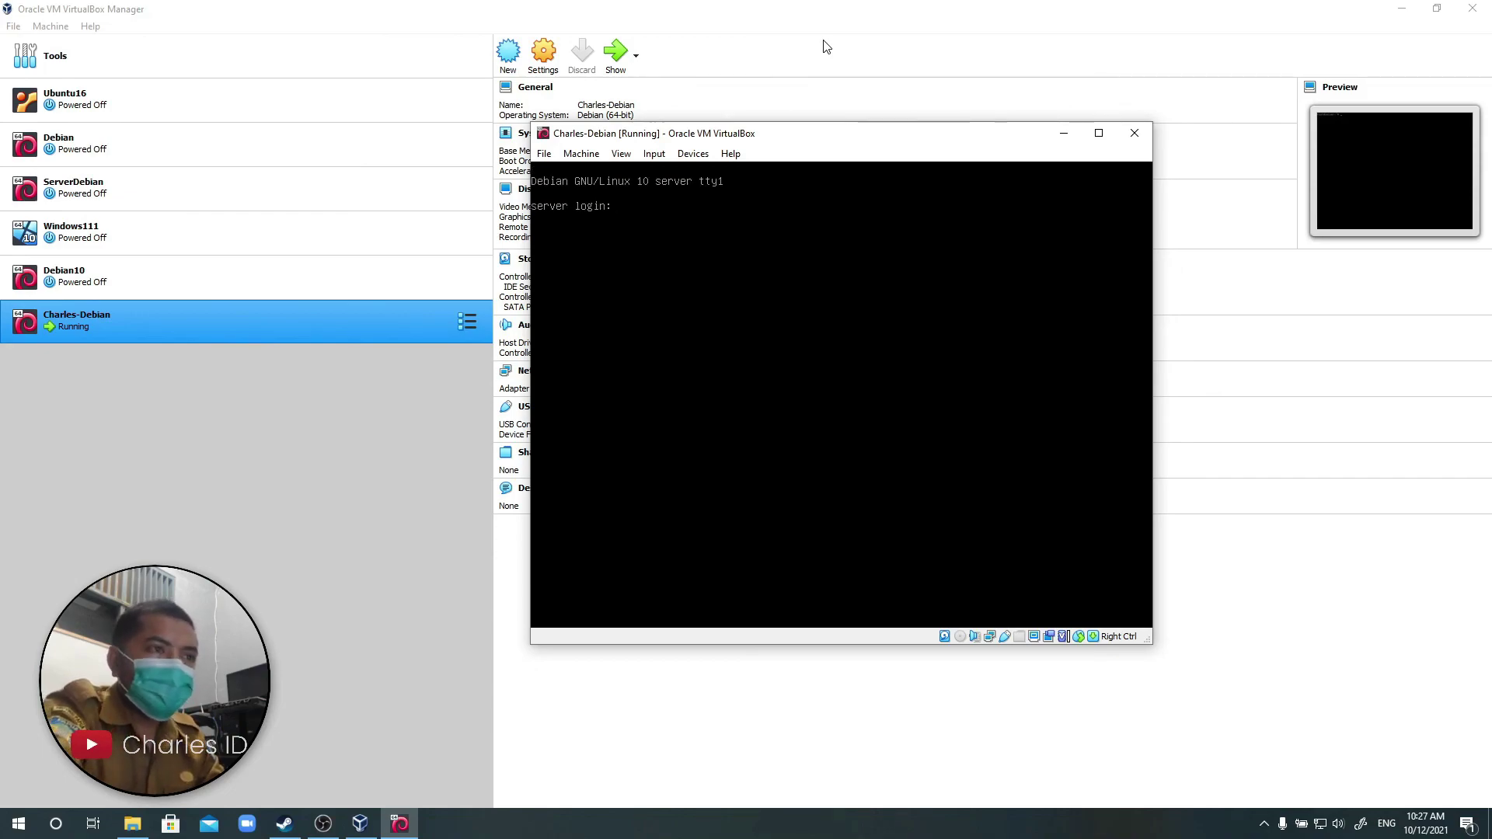
Log in with the regular user's name and password, then clear the screen.
type("charles")
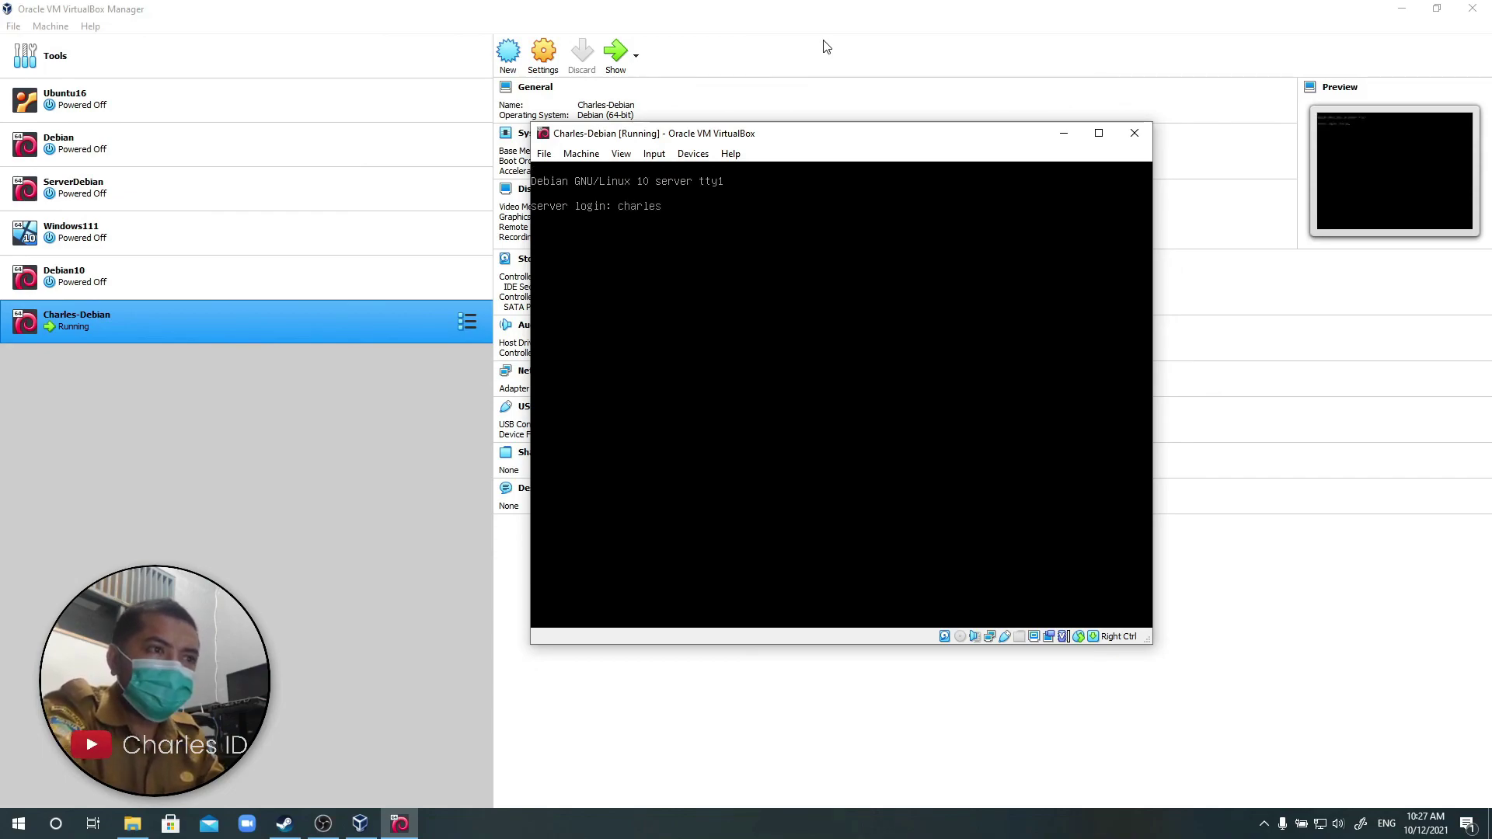
key("Return")
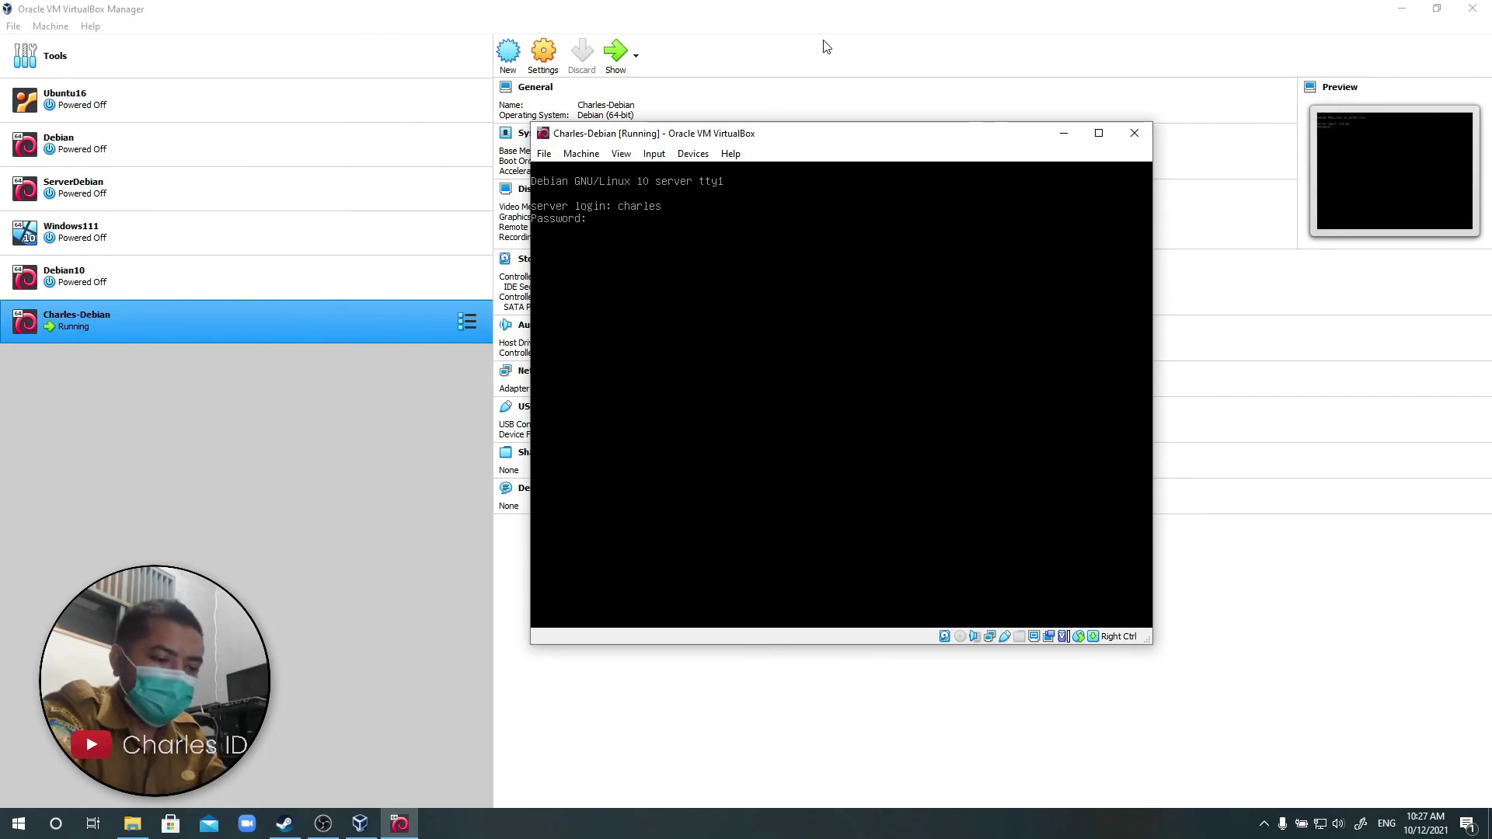
key("Return")
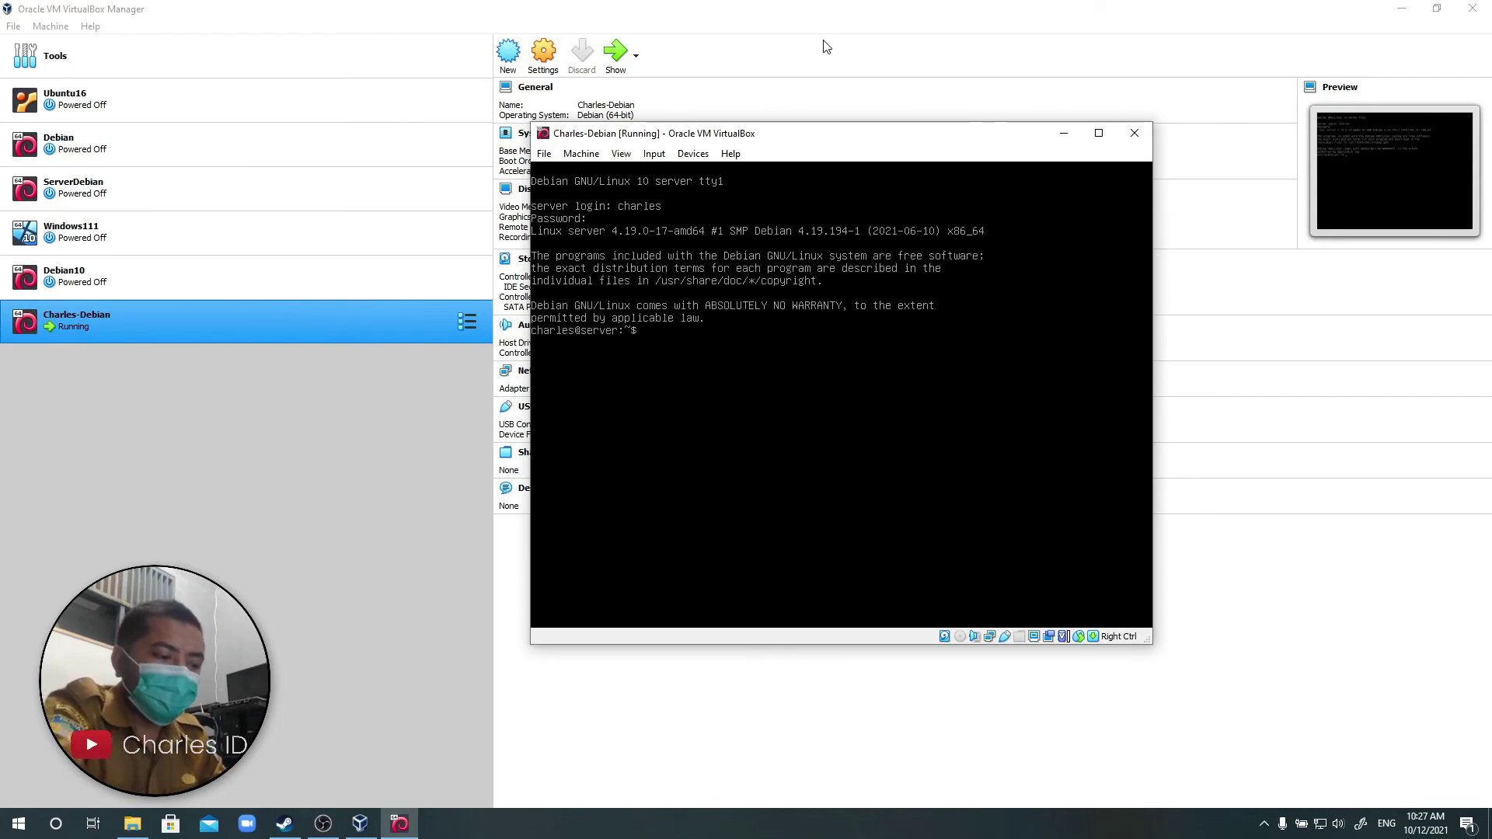
key("ctrl+l")
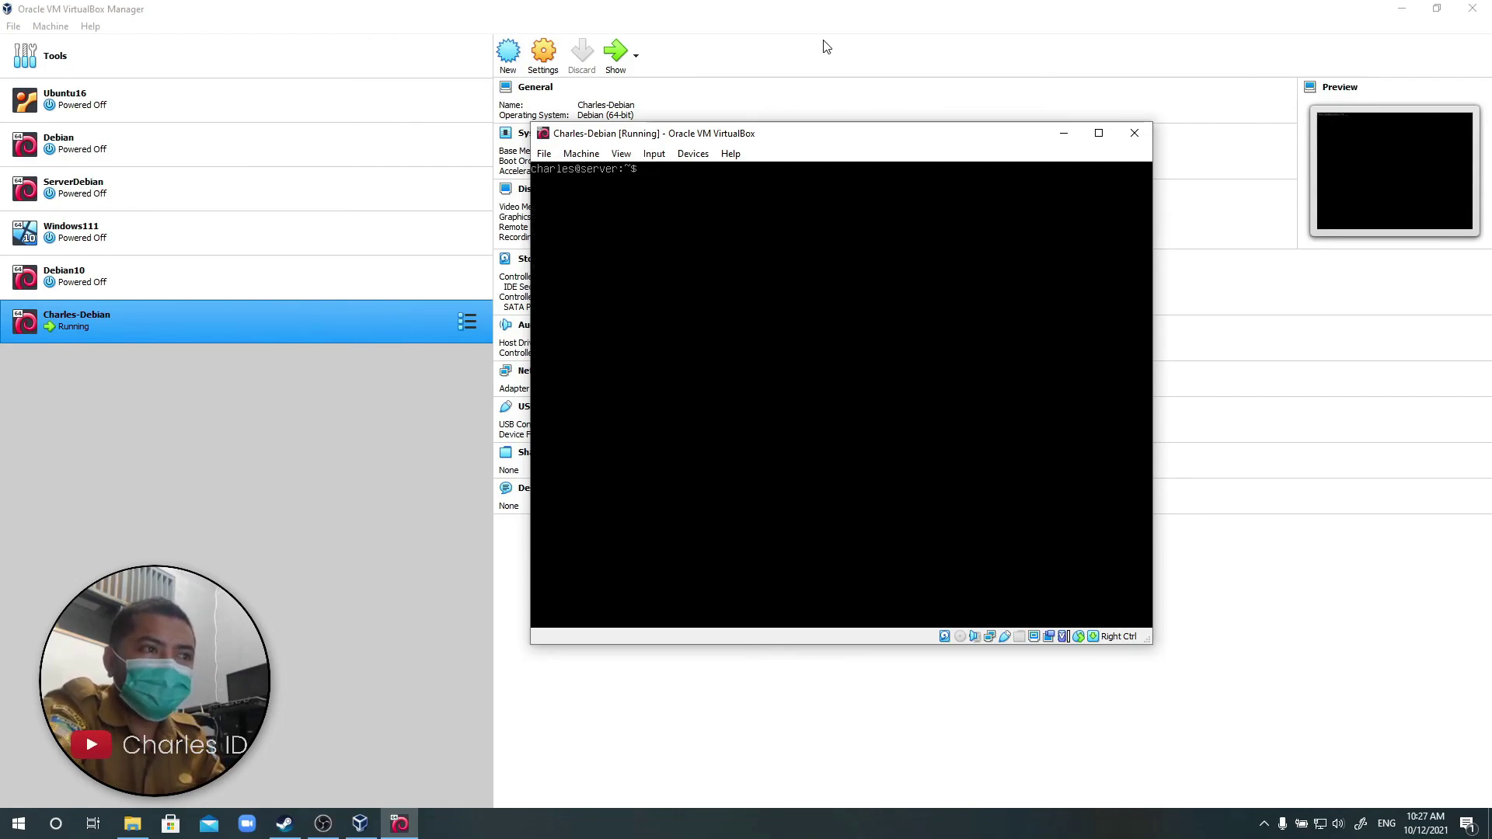